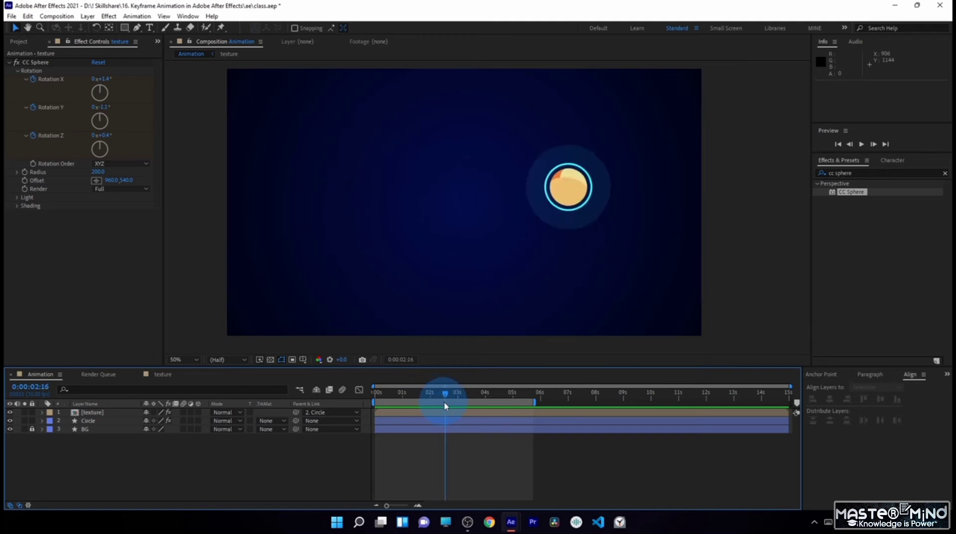
Step: Activate the Pen tool with no layer selected and show the Title/Action Safe guides in the composition view
mouse_move(399, 391)
mouse_down()
mouse_move(426, 405)
mouse_move(412, 395)
mouse_move(444, 397)
mouse_move(394, 397)
mouse_up()
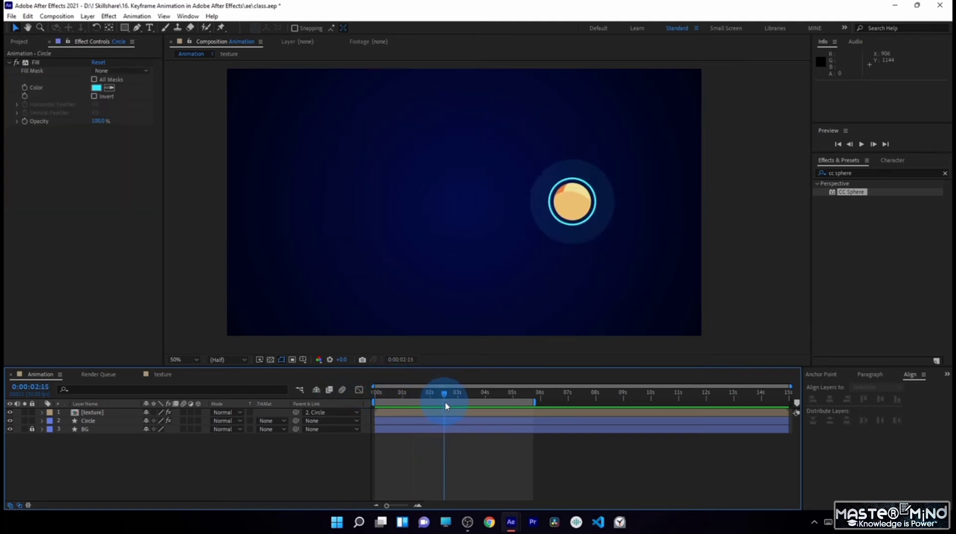
click(108, 461)
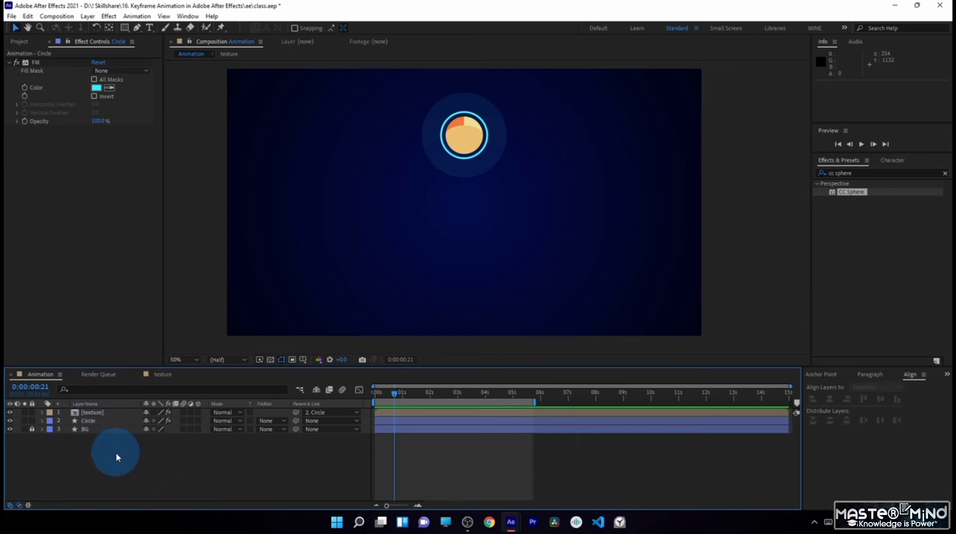
click(137, 28)
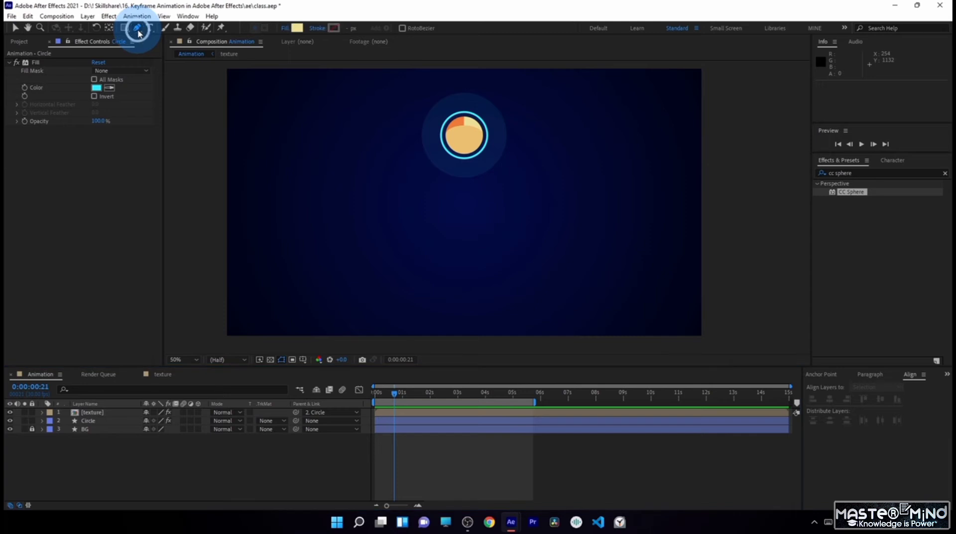
click(301, 361)
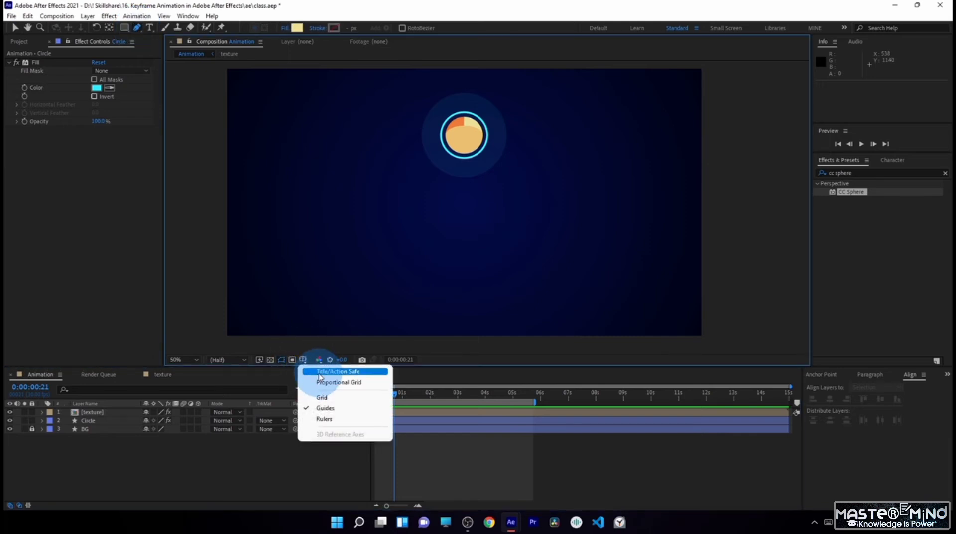
click(320, 374)
Step: Draw a straight vertical path with the Pen tool from the composition's centre up to the centre of the ball
scroll(487, 204, up, 2)
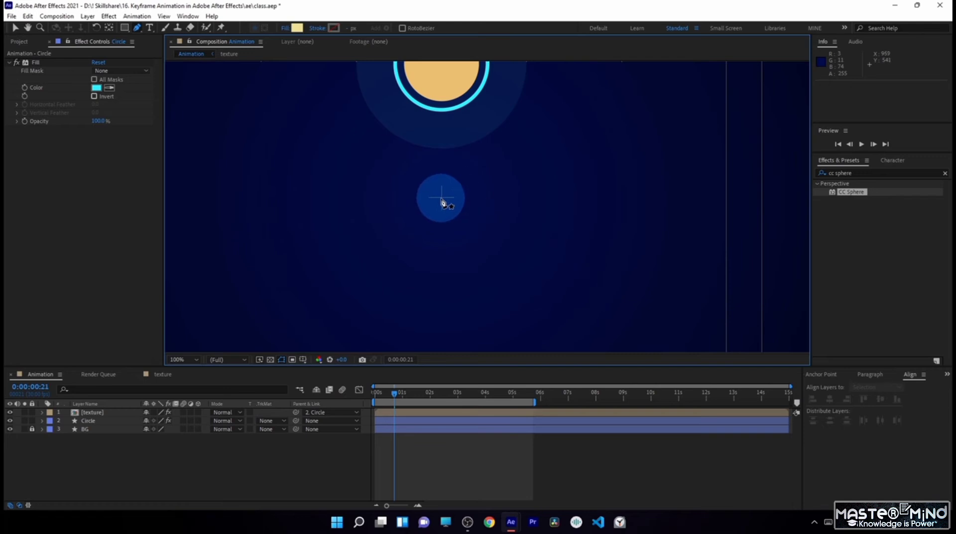
click(442, 200)
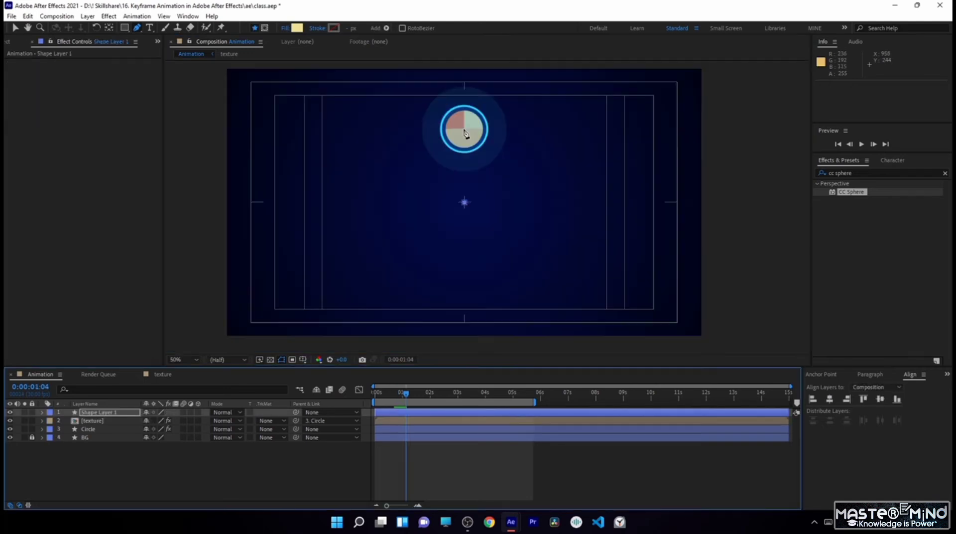
key(shift)
key(shift)
key(shift)
key(shift)
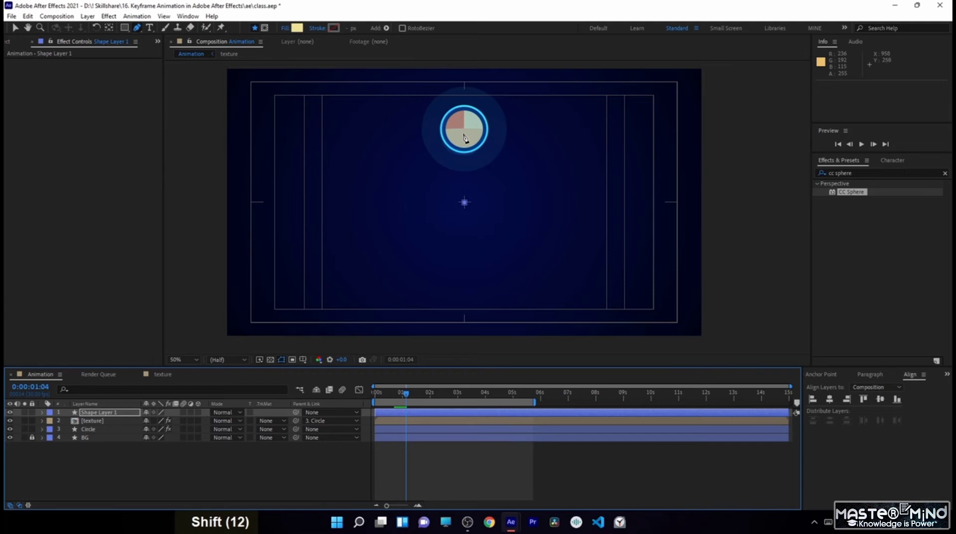
key(shift)
key(shift)
key(shift)
key(shift)
key(shift)
key(shift)
key(shift)
key(shift)
key(shift)
key(shift)
key(shift)
key(shift)
key(shift)
key(shift)
key(shift)
key(shift)
key(shift)
key(shift)
key(shift)
key(shift)
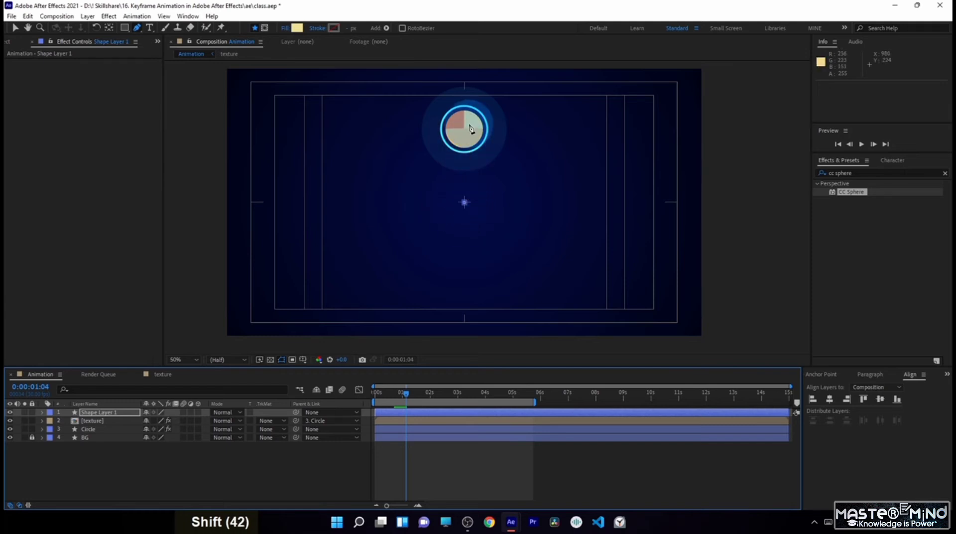
key(shift)
key(shift)
key(shift)
key(shift)
key(shift)
key(shift)
key(shift)
key(shift)
key(shift)
key(shift)
key(shift)
key(shift)
key(shift)
key(shift)
key(shift)
key(shift)
key(shift)
key(shift)
key(shift)
key(shift)
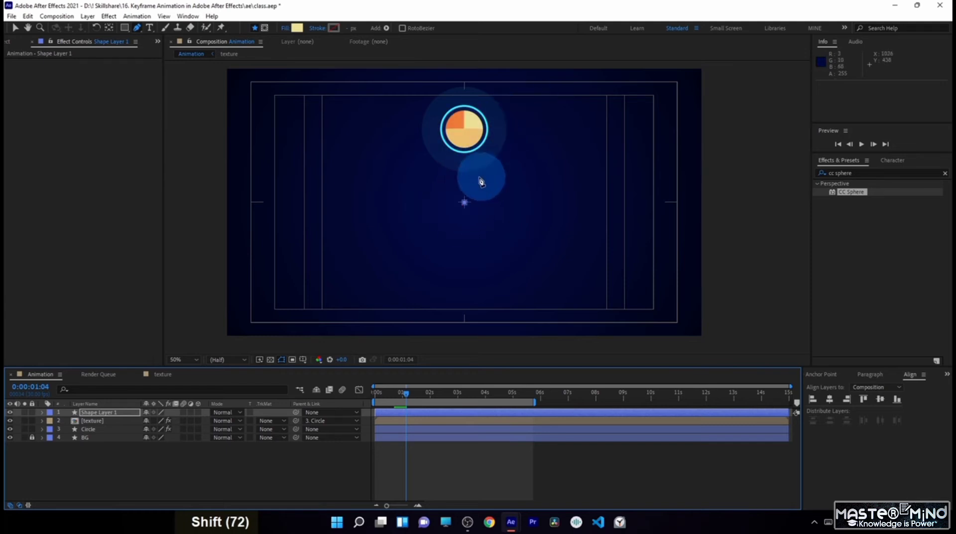
key(shift)
key(shift)
key(shift)
key(shift)
key(shift)
key(shift)
key(shift)
key(shift)
key(shift)
key(shift)
key(shift)
key(shift)
key(shift)
key(shift)
key(shift)
key(shift)
key(shift)
key(shift)
key(shift)
key(shift)
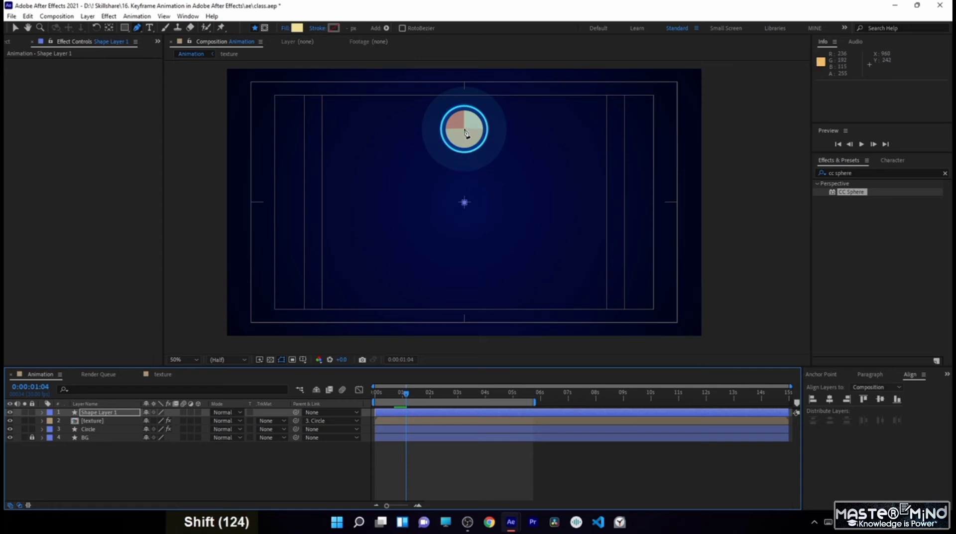
shift+click(465, 132)
key(shift)
key(shift)
key(shift)
key(shift)
key(shift)
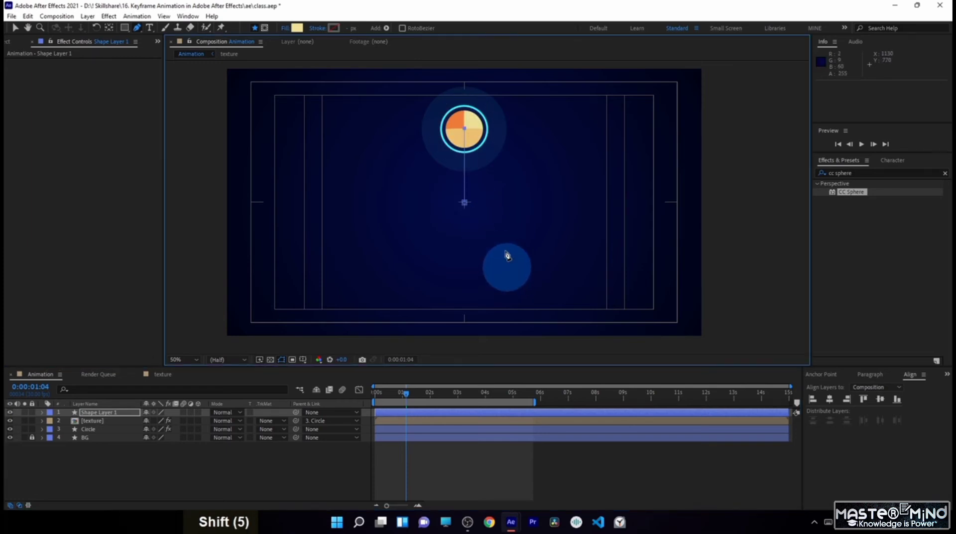
Step: Rename the new shape layer as "path 1"
click(114, 412)
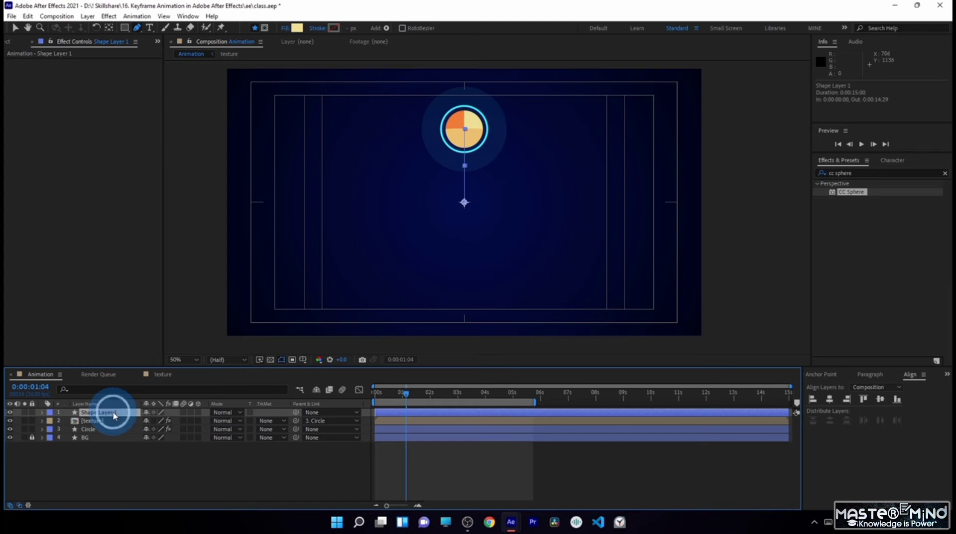
click(113, 412)
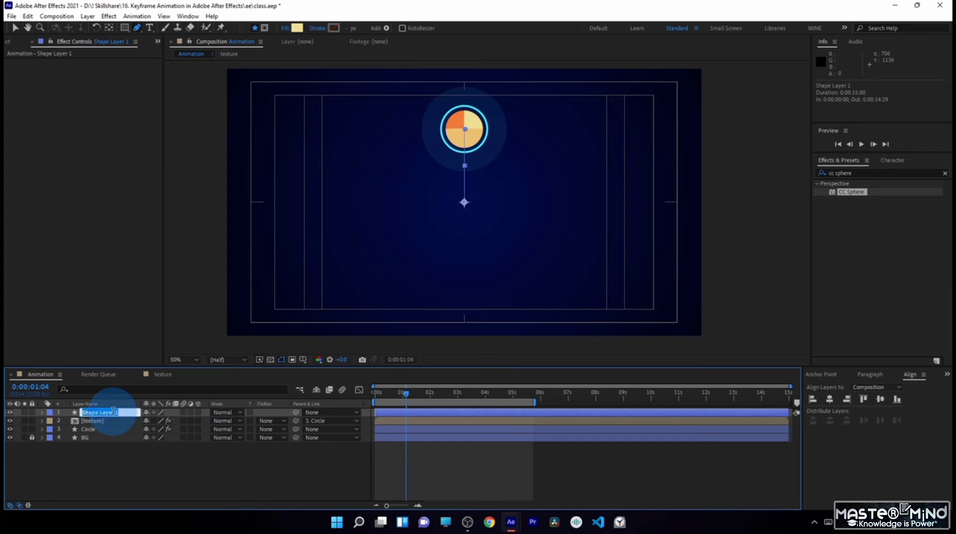
text(path )
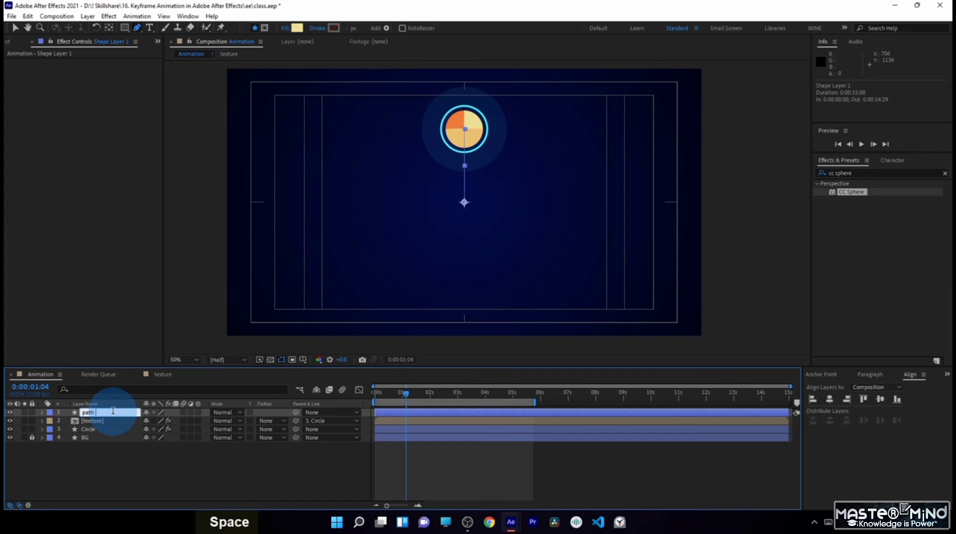
text(1)
key(Return)
Step: Set the fill of the path 1 layer to None
click(15, 31)
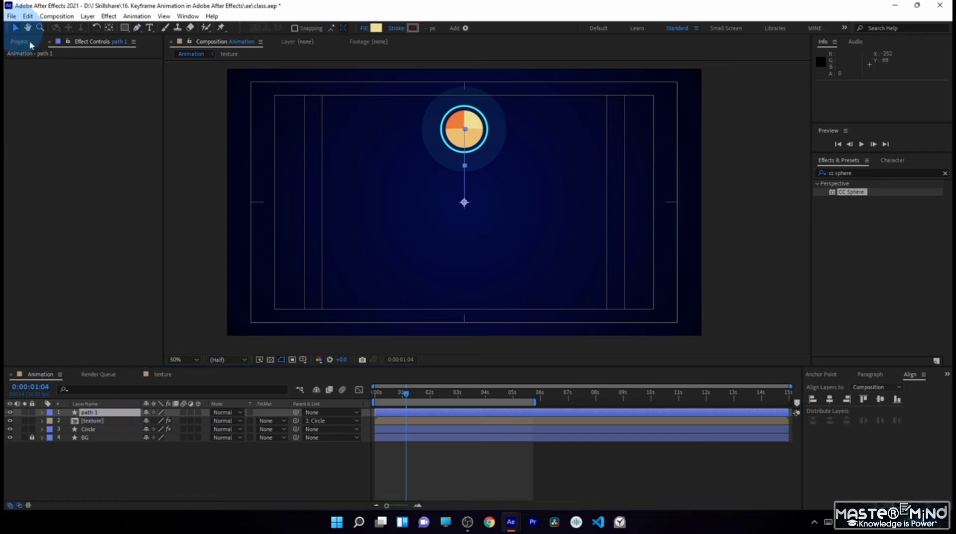
click(364, 29)
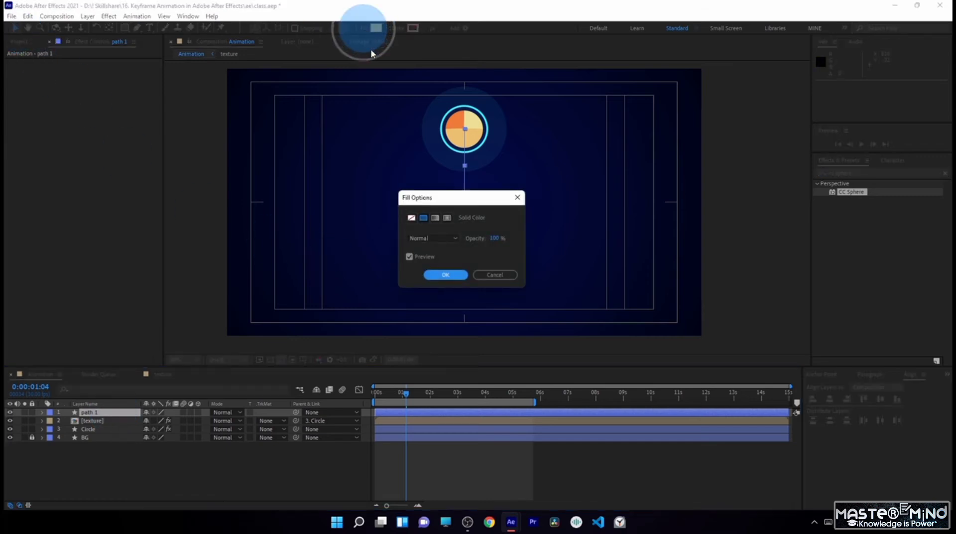
click(412, 218)
click(416, 200)
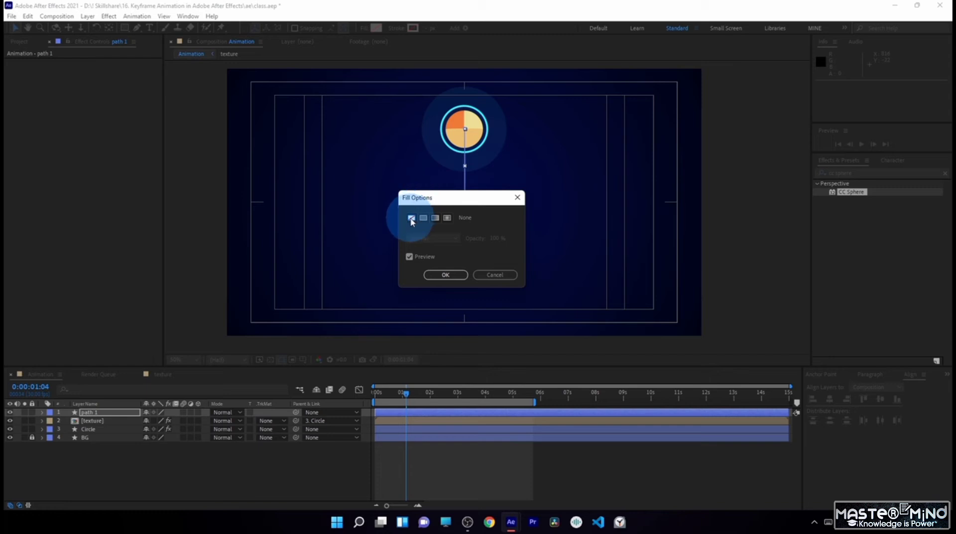
click(443, 274)
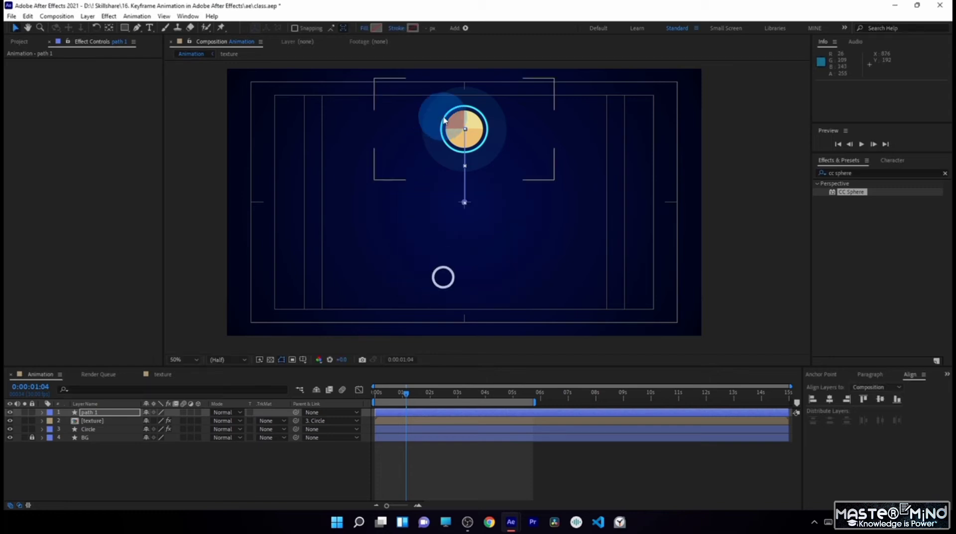
Step: Give path 1 a stroke in the ball's light yellow, ECDF97, and thin it to about 7 px
click(413, 28)
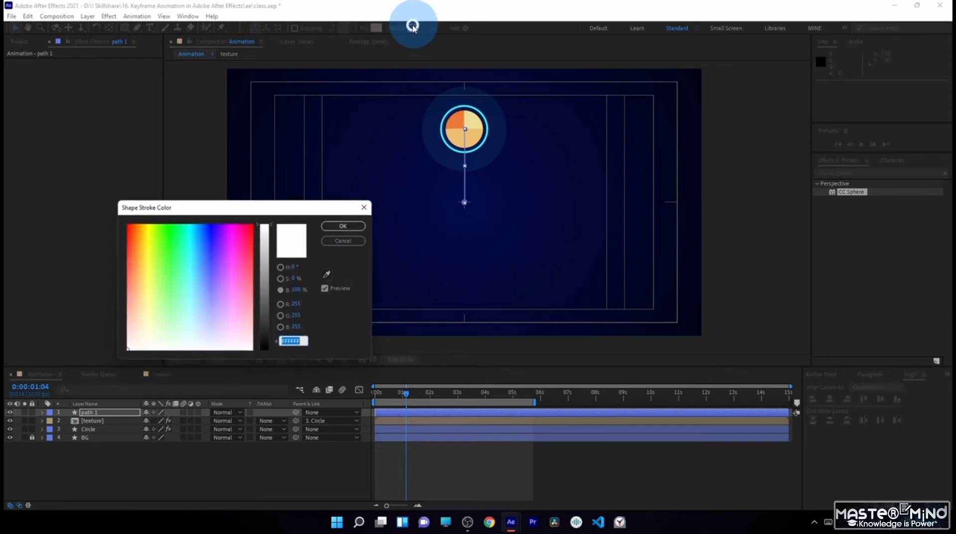
click(327, 273)
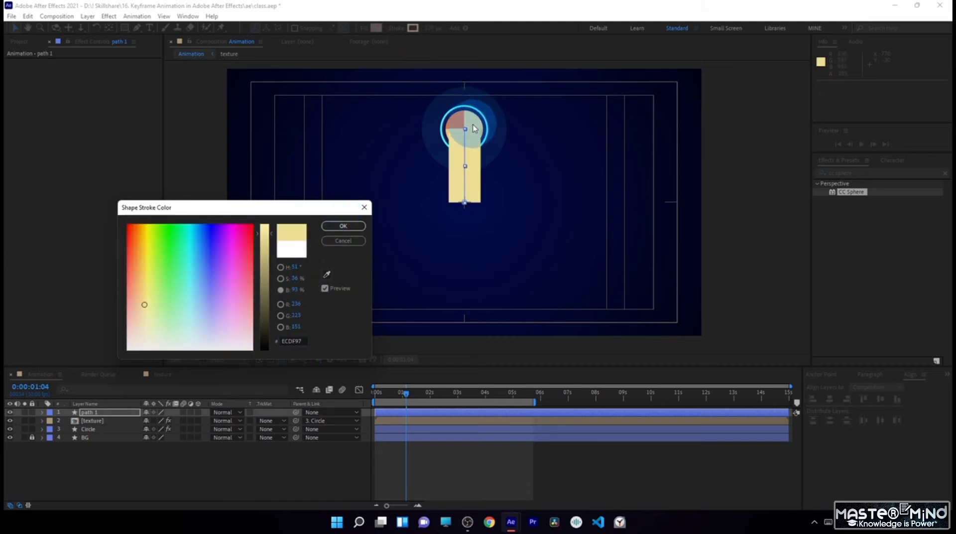
click(334, 226)
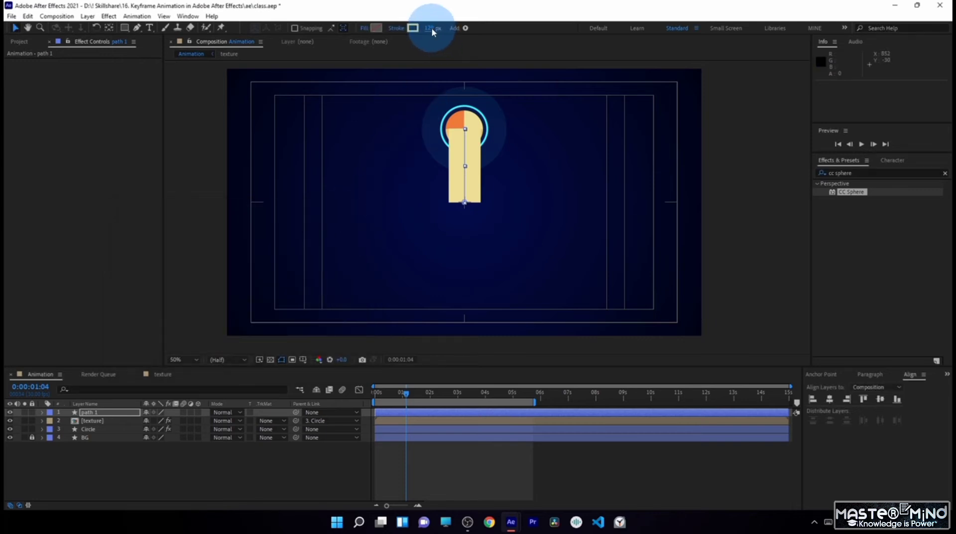
drag(421, 28, 377, 35)
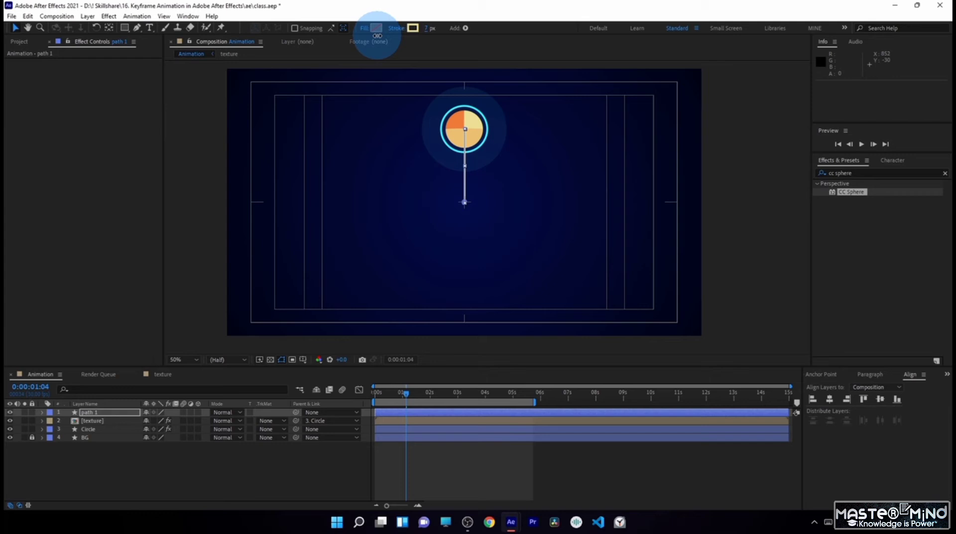
click(302, 491)
key(period)
click(94, 412)
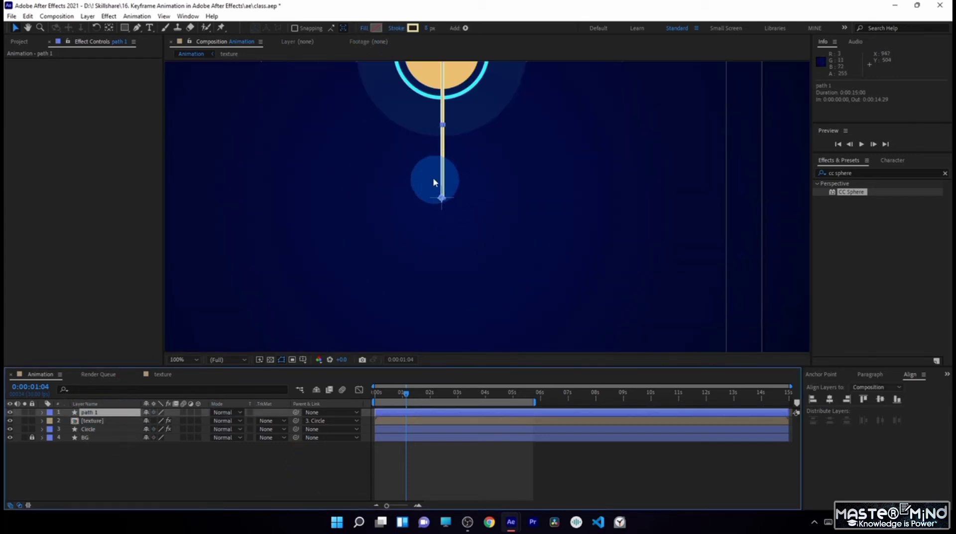
scroll(453, 145, down, 2)
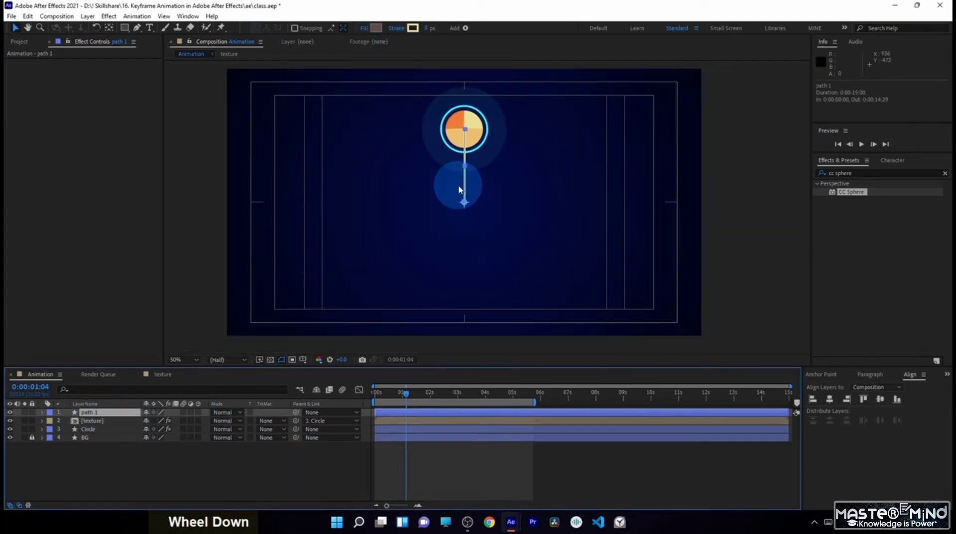
Step: Change path 1's stroke to a linear gradient and move the gradient's end point up along the line to the ball
click(396, 31)
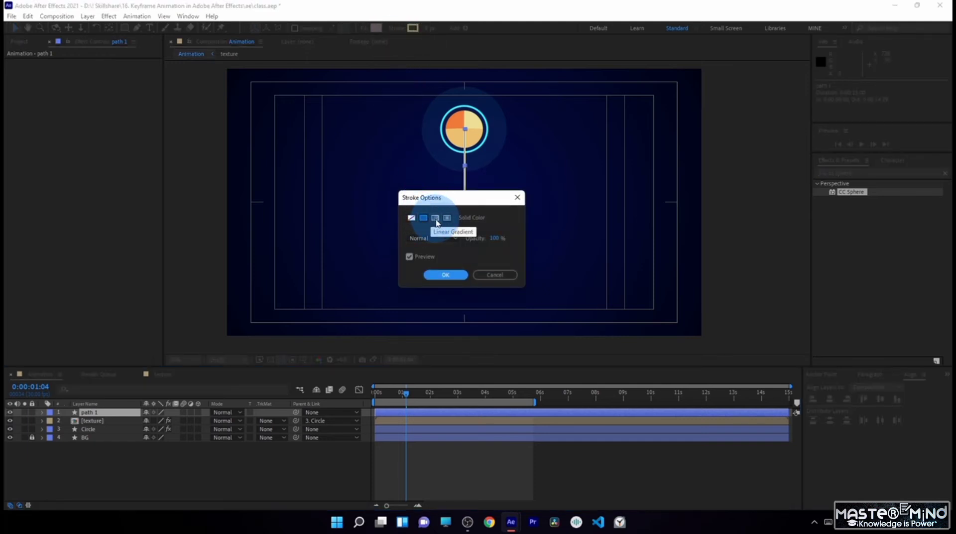
click(435, 219)
click(446, 274)
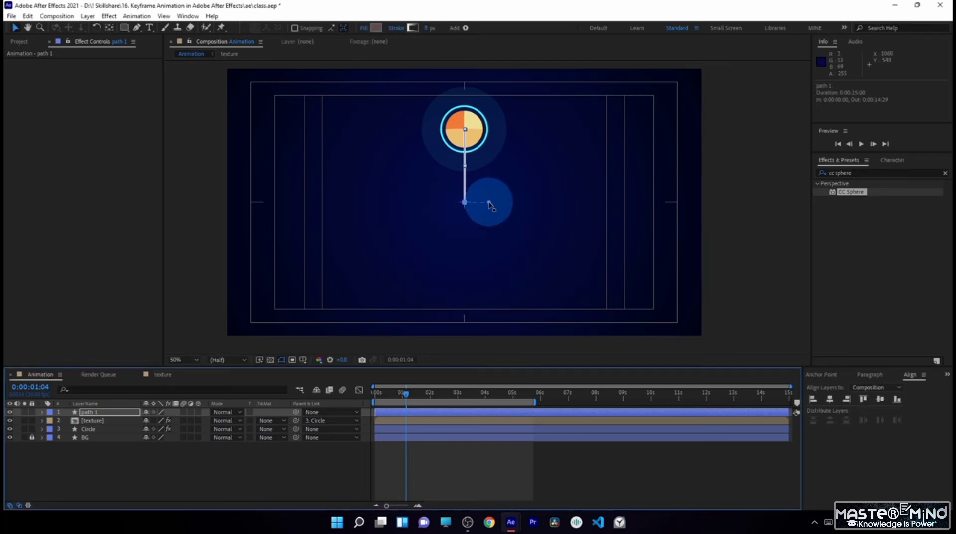
mouse_move(490, 205)
mouse_down()
mouse_move(457, 166)
mouse_move(463, 196)
mouse_move(468, 150)
mouse_up()
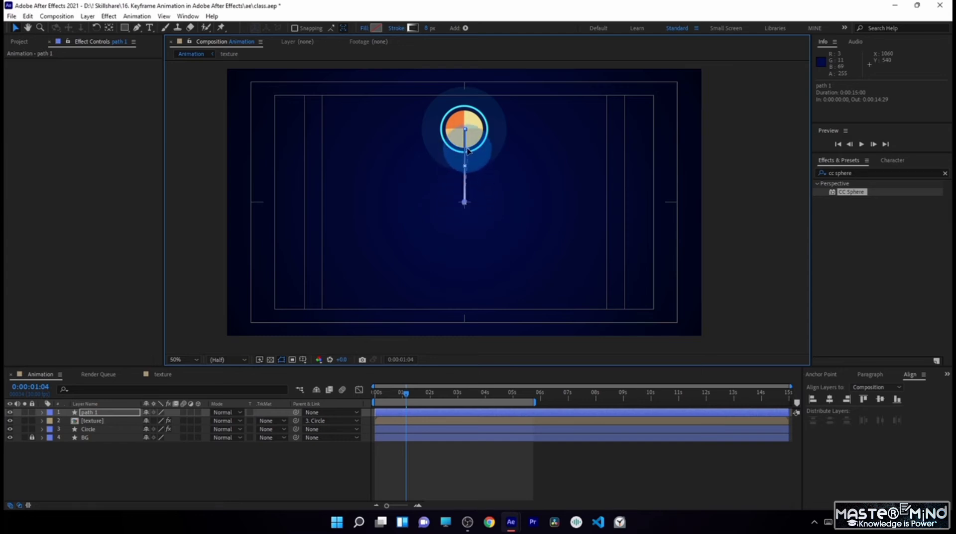
Step: Colour the stroke gradient from the ball's light yellow, EBDF97, to its orange, EC7B3D, and deselect the layer
scroll(466, 132, up, 1)
scroll(478, 140, down, 1)
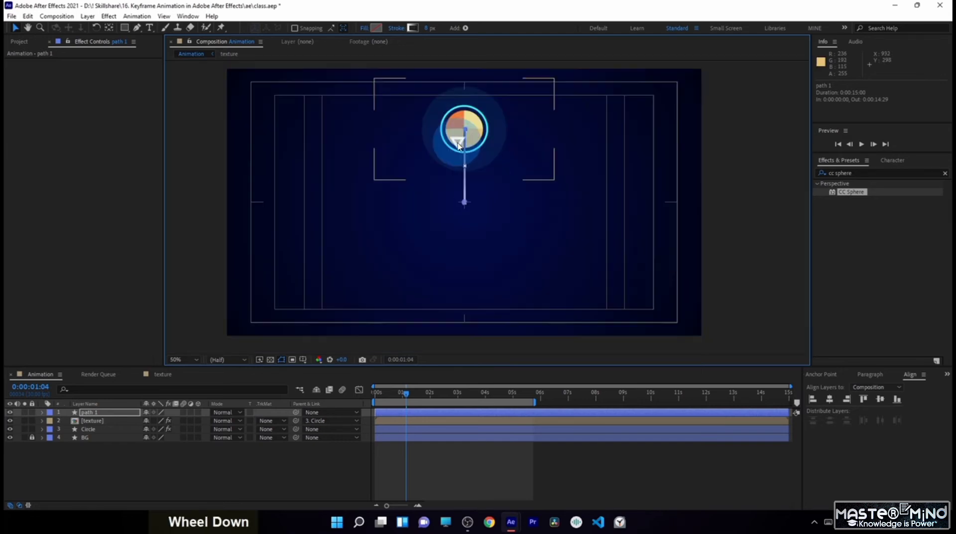
scroll(477, 138, up, 1)
drag(411, 117, 420, 201)
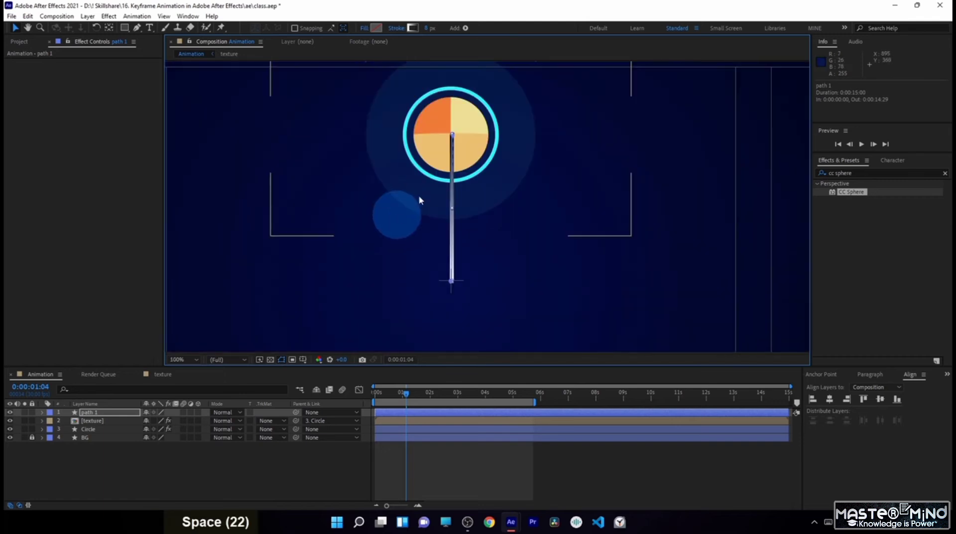
click(415, 28)
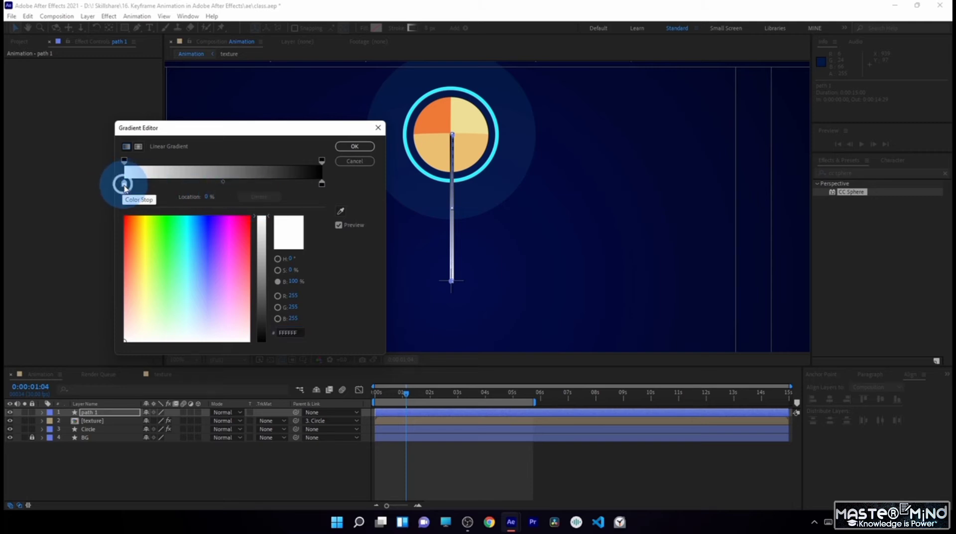
click(340, 210)
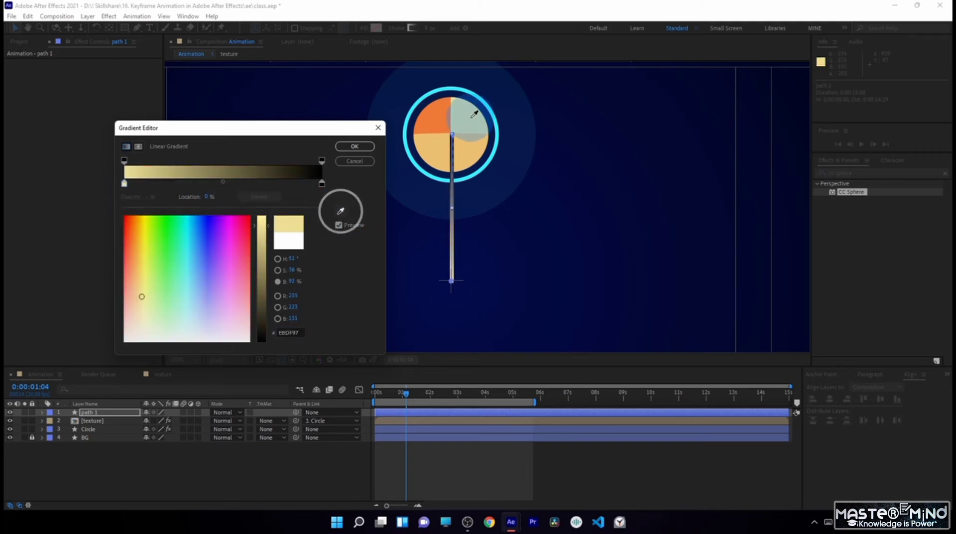
click(322, 183)
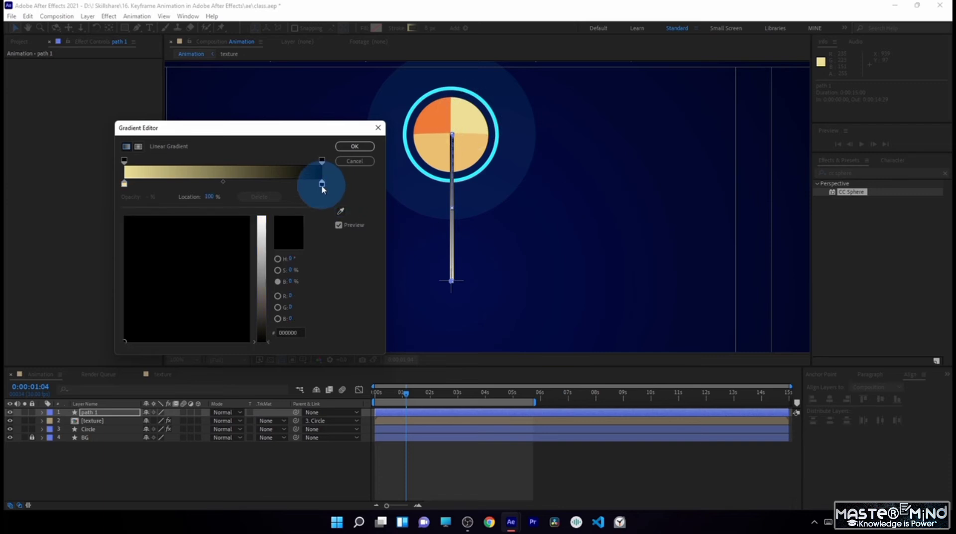
click(340, 211)
click(423, 119)
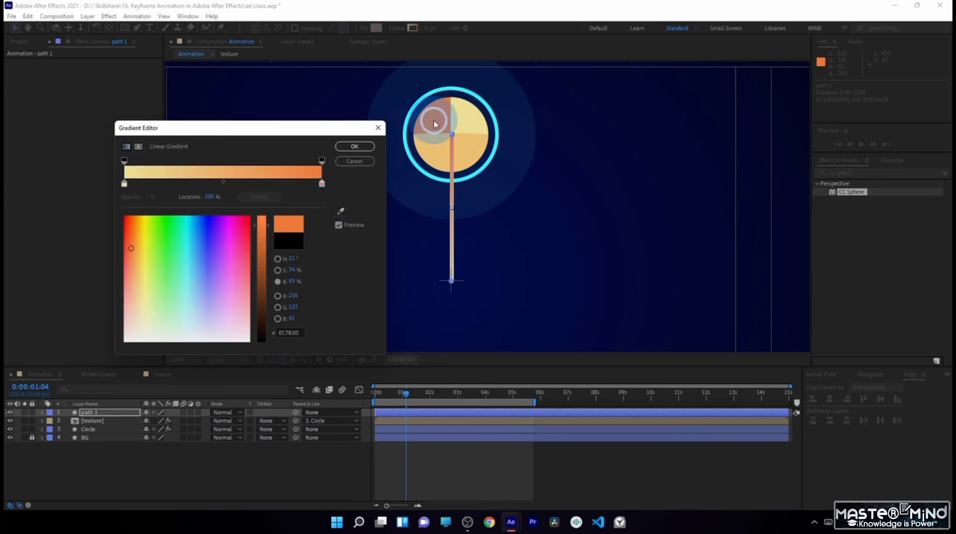
click(357, 149)
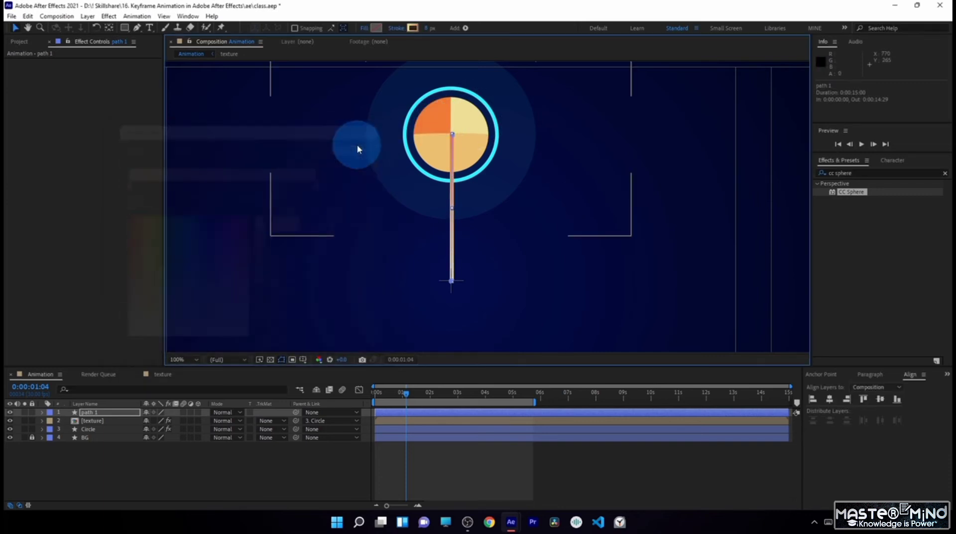
click(274, 469)
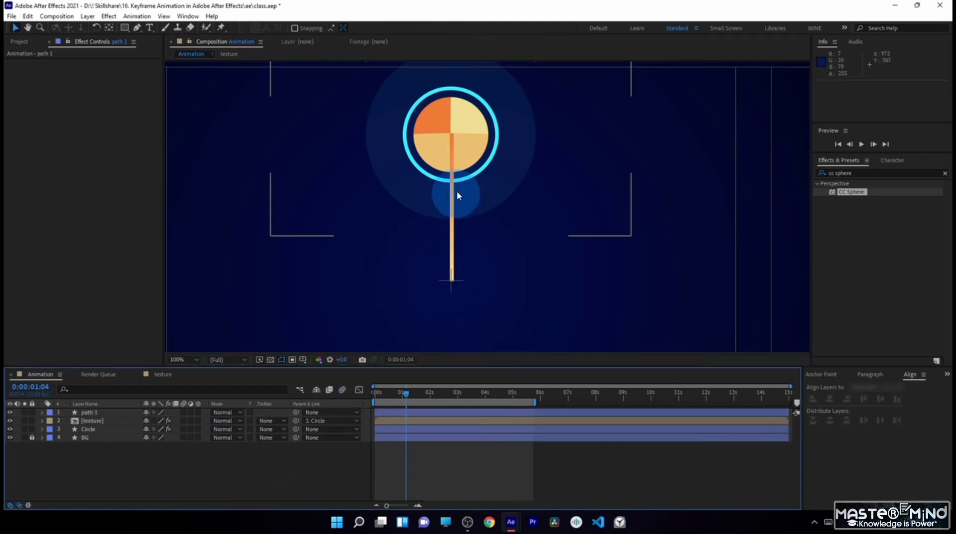
Step: Turn off the Title/Action Safe guides in the composition view
scroll(510, 241, down, 2)
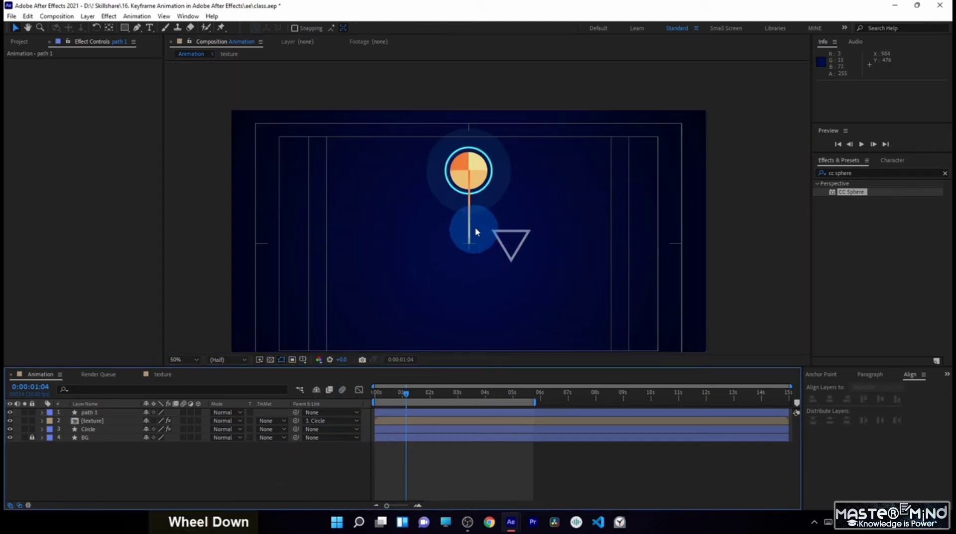
scroll(478, 239, up, 2)
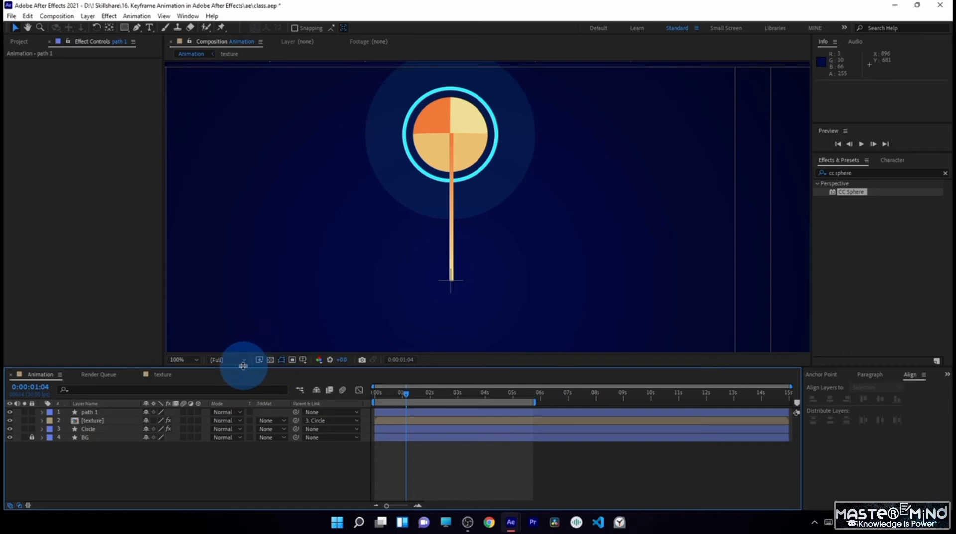
click(303, 359)
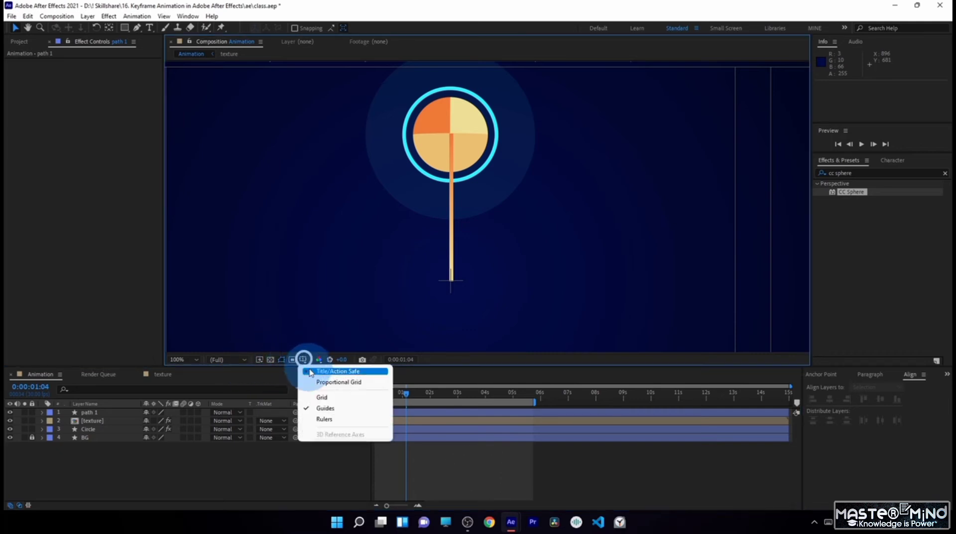
click(309, 371)
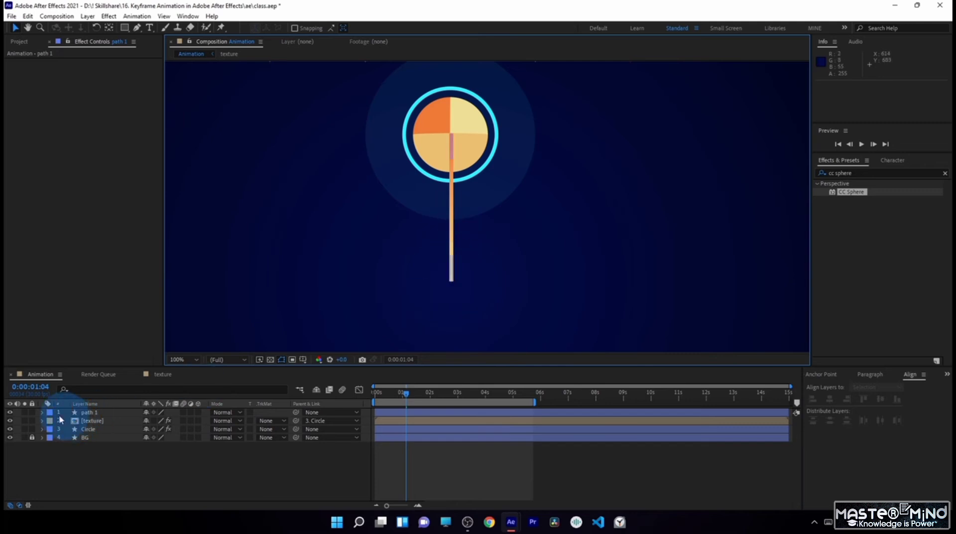
Step: Set the line cap of path 1's gradient stroke to Round Cap
click(43, 412)
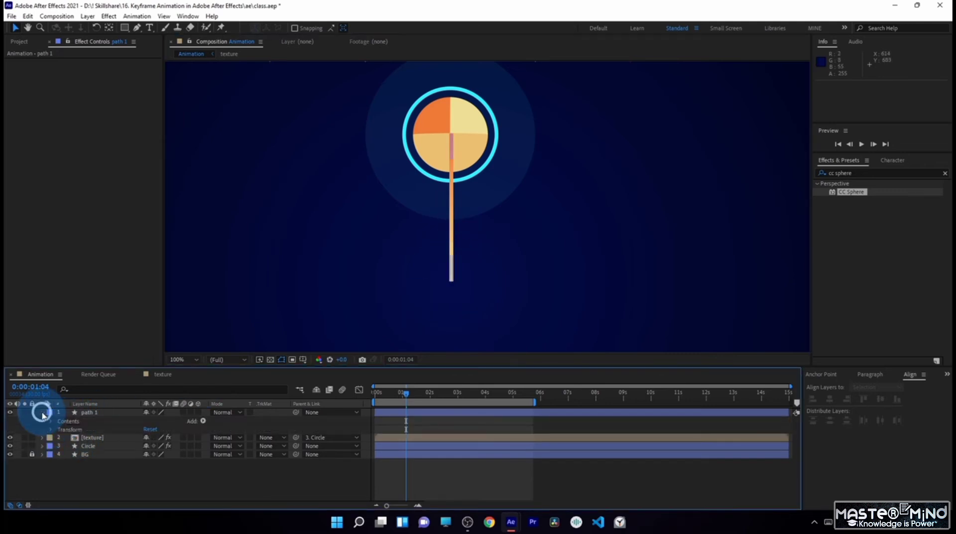
click(50, 421)
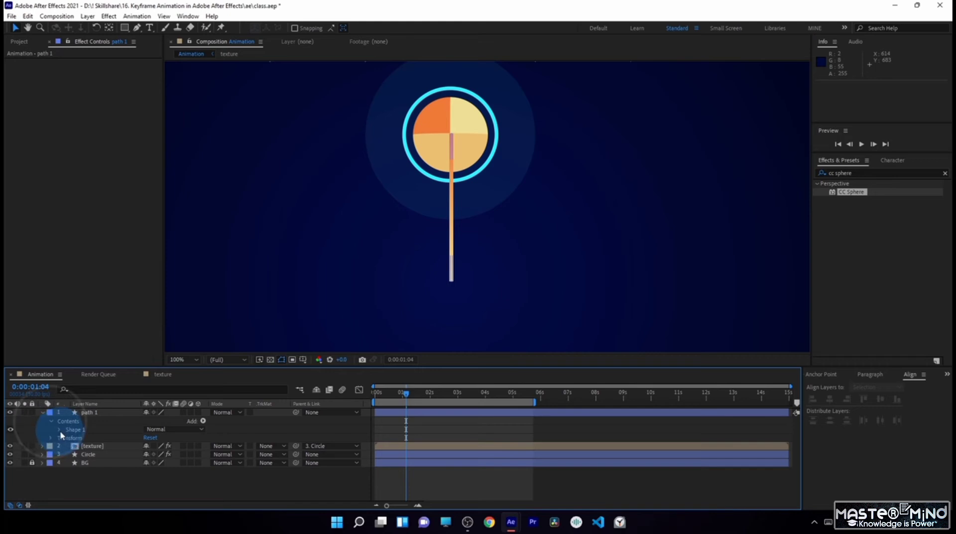
click(60, 429)
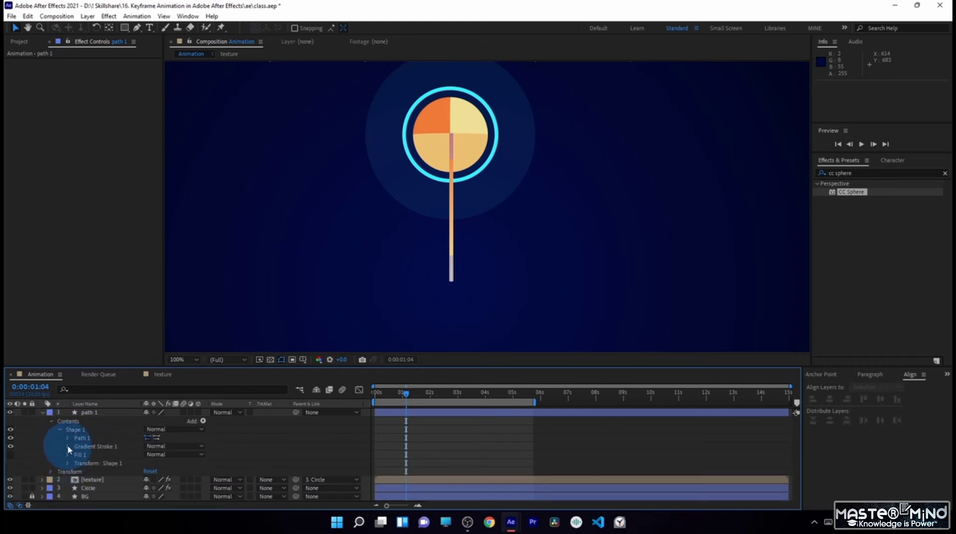
click(67, 446)
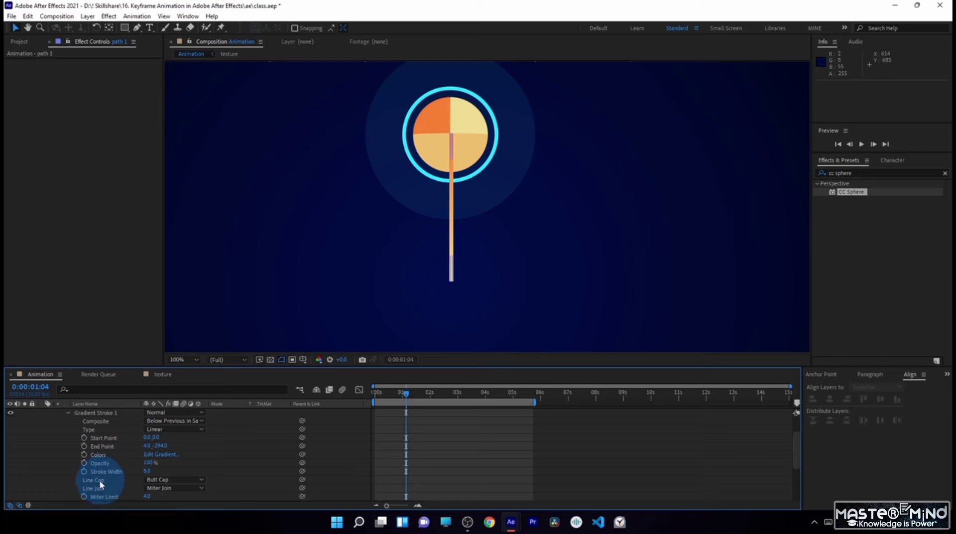
click(160, 479)
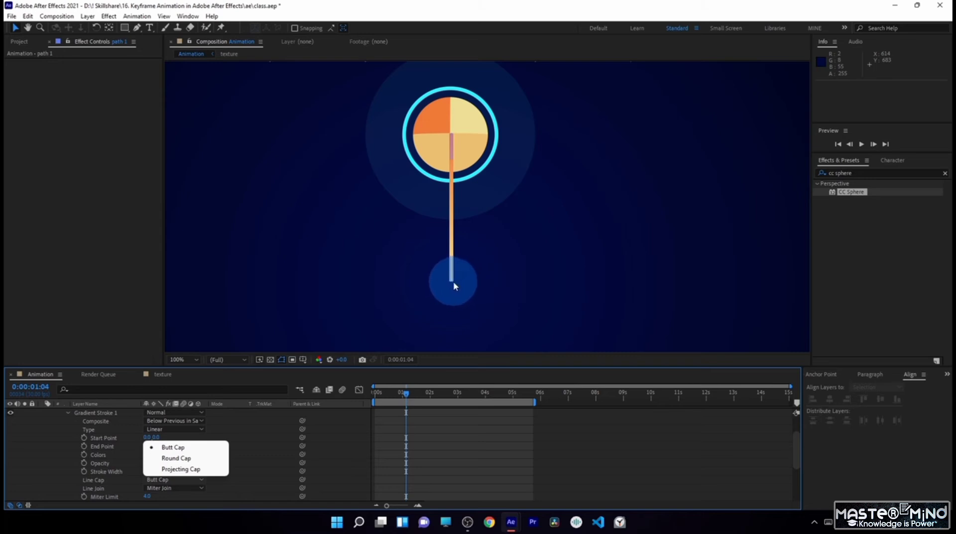
scroll(455, 286, up, 2)
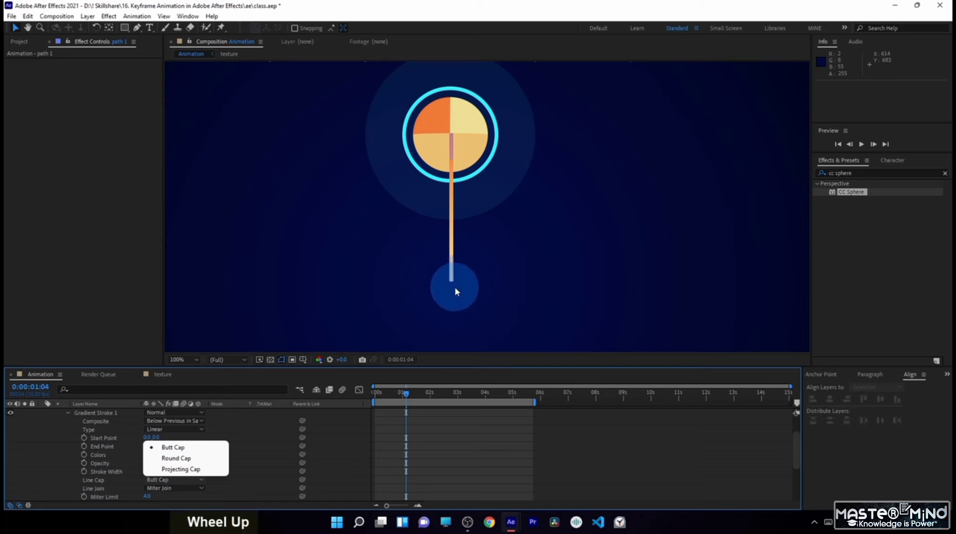
click(268, 470)
scroll(463, 285, up, 2)
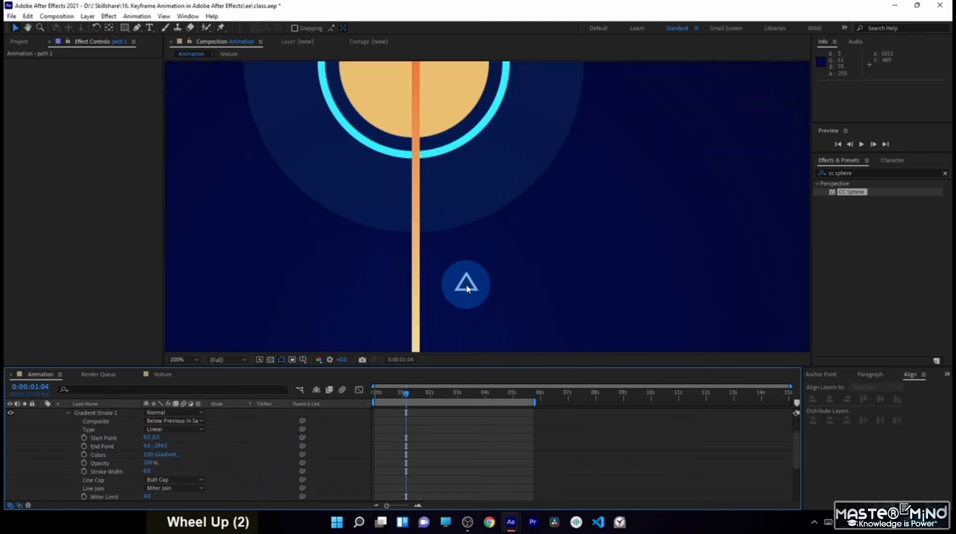
middle_click(448, 288)
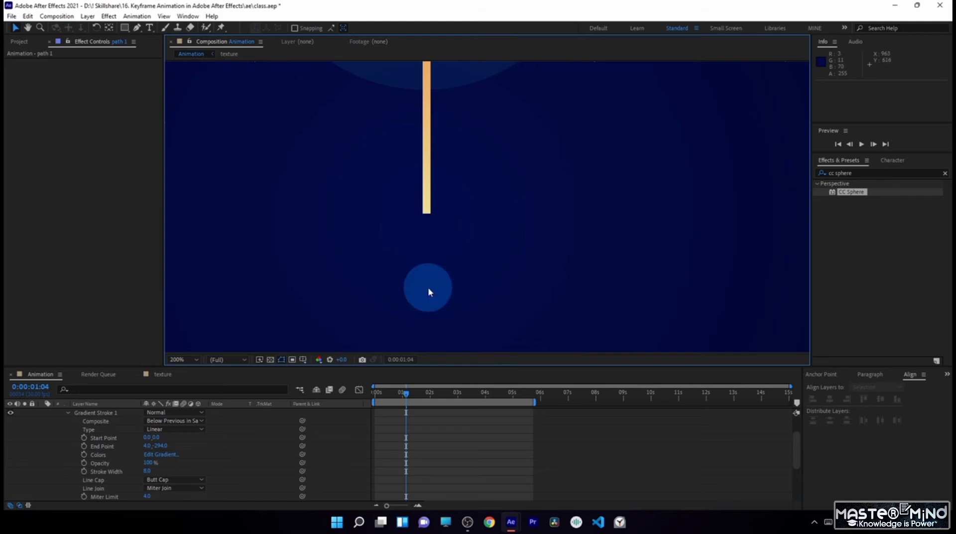
click(164, 479)
click(177, 459)
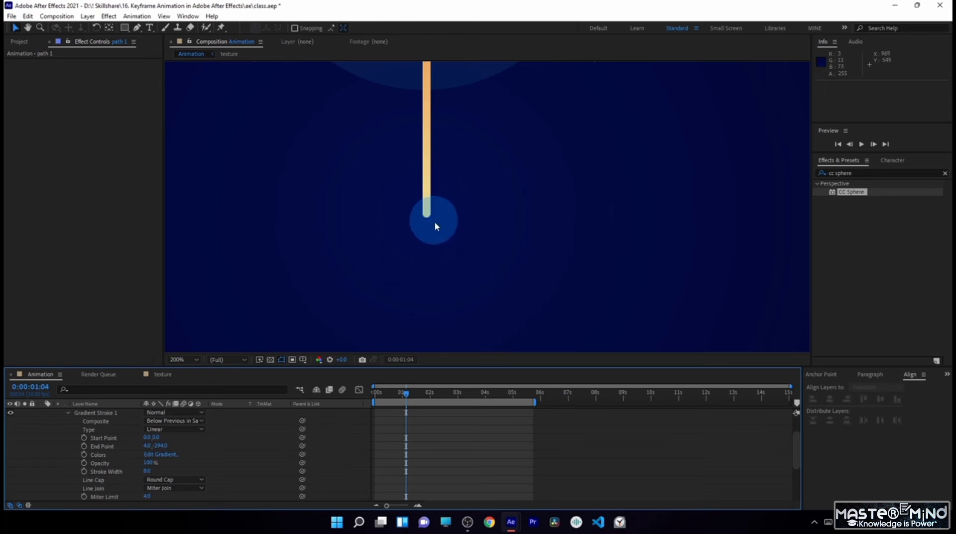
scroll(503, 238, down, 2)
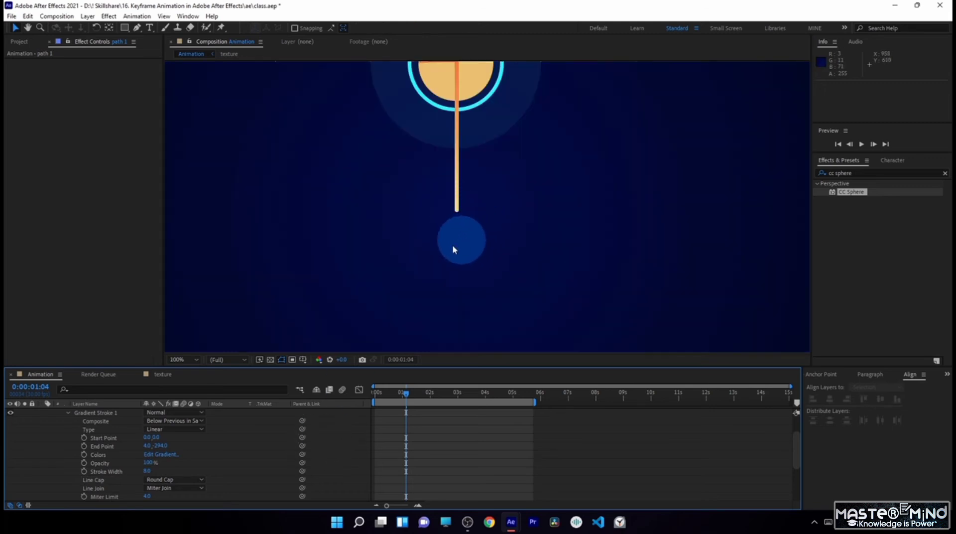
Step: Duplicate the Shape 1 group inside the path 1 layer
scroll(65, 450, up, 3)
click(68, 447)
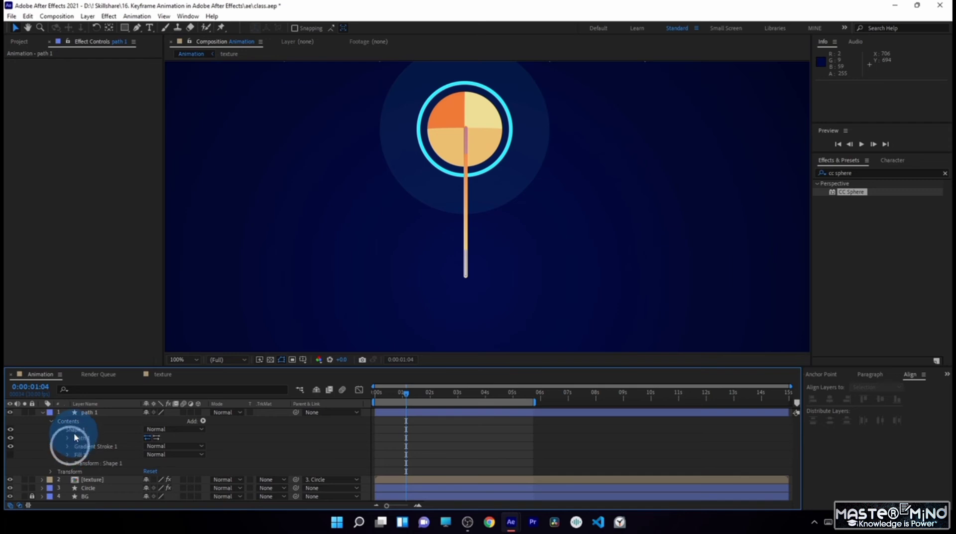
click(79, 431)
key(ctrl)
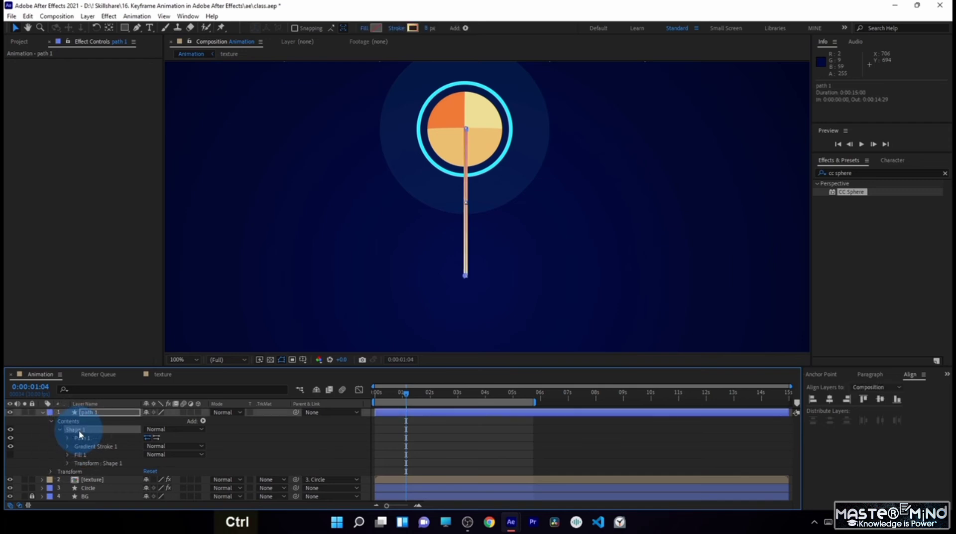
key(ctrl+d)
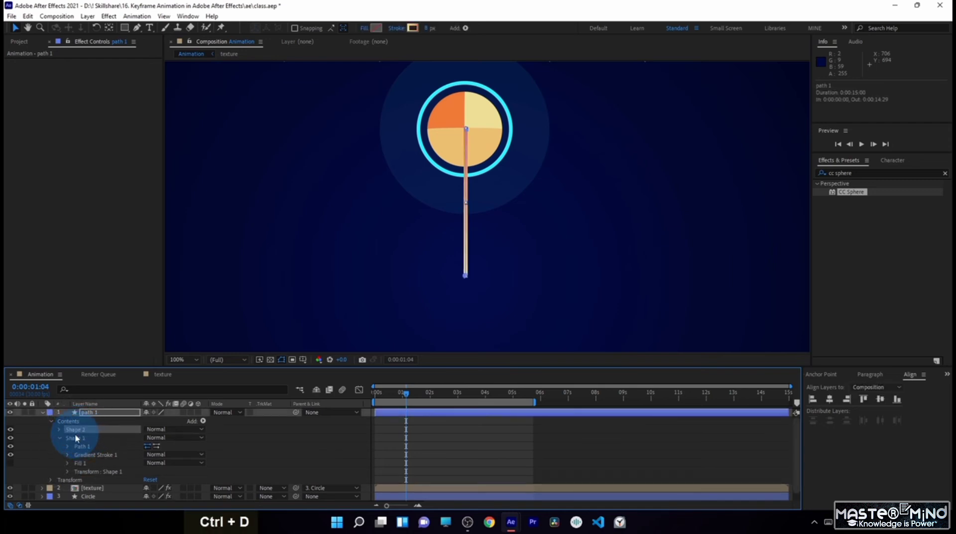
Step: Change the gradient stroke of the Shape 1 group to a solid off-white colour, ECECEC
click(77, 439)
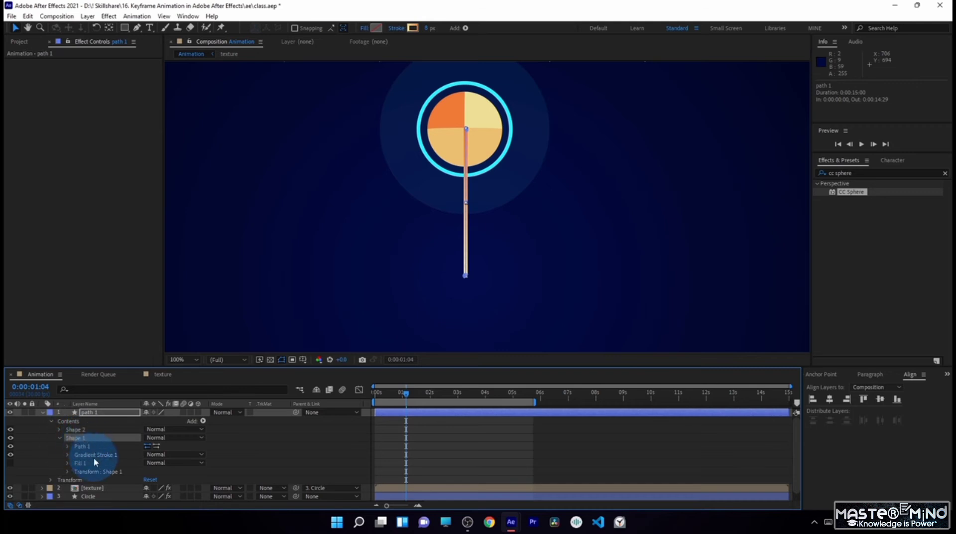
click(68, 454)
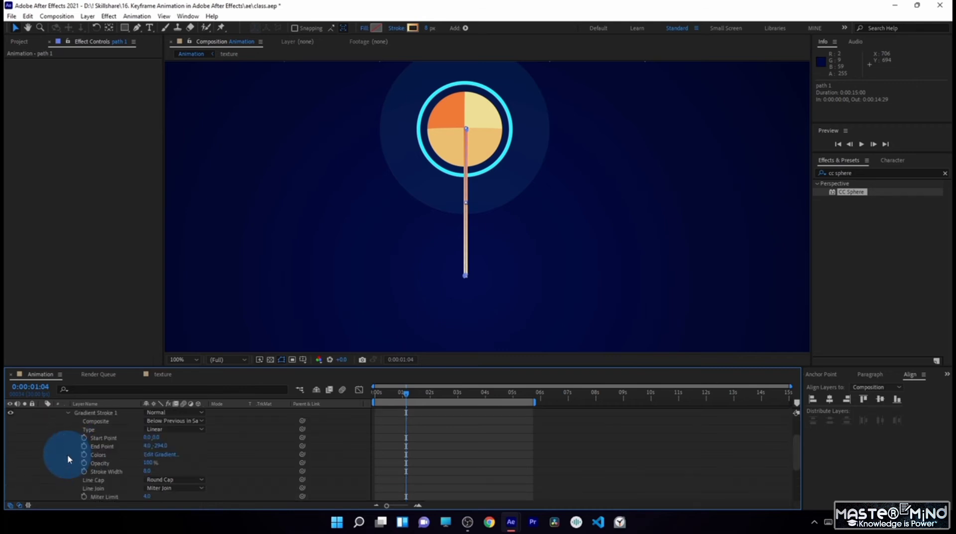
scroll(67, 460, down, 1)
click(89, 446)
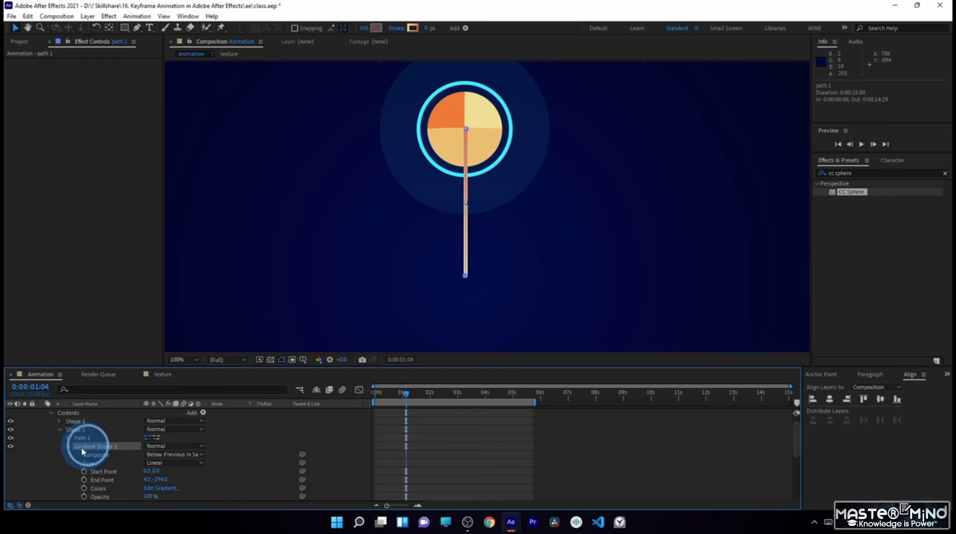
click(398, 29)
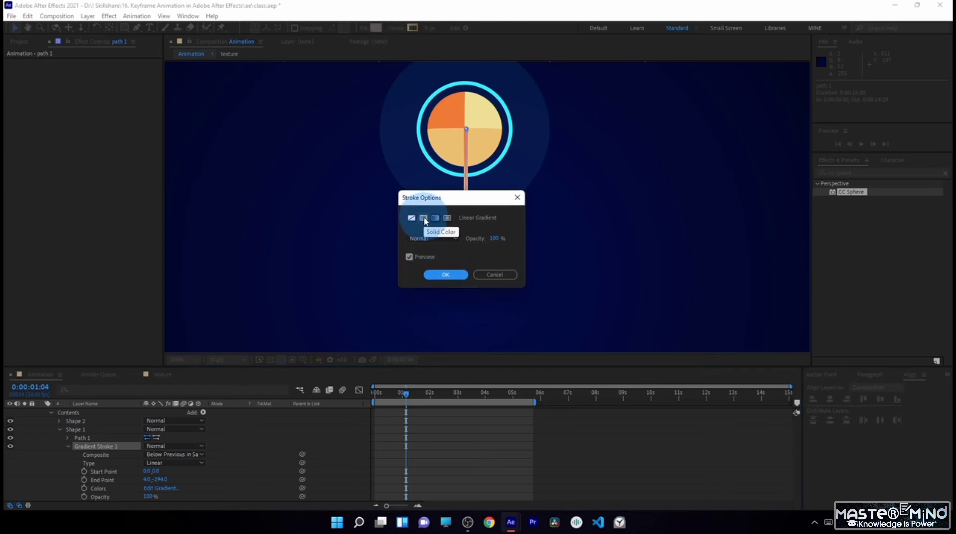
click(425, 221)
click(446, 274)
click(412, 27)
drag(166, 321, 90, 390)
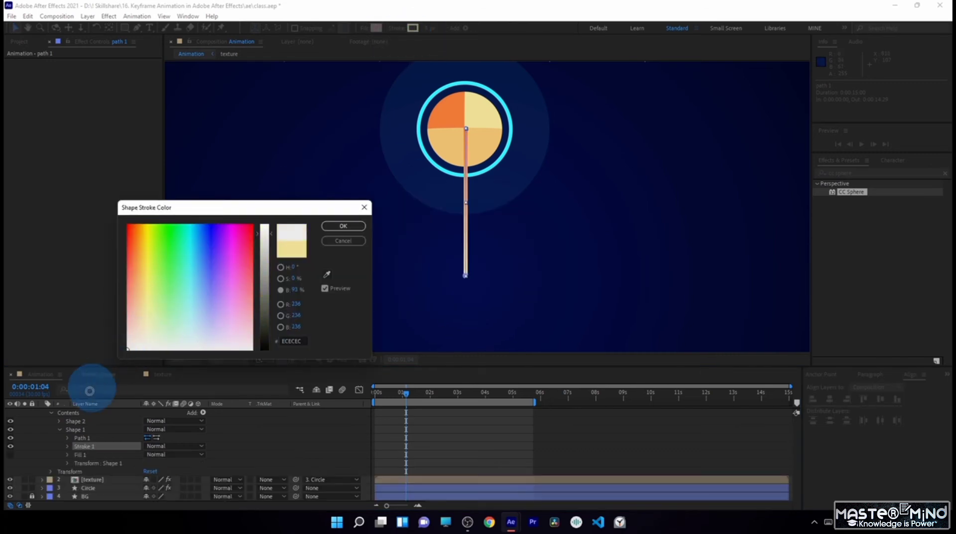
click(343, 226)
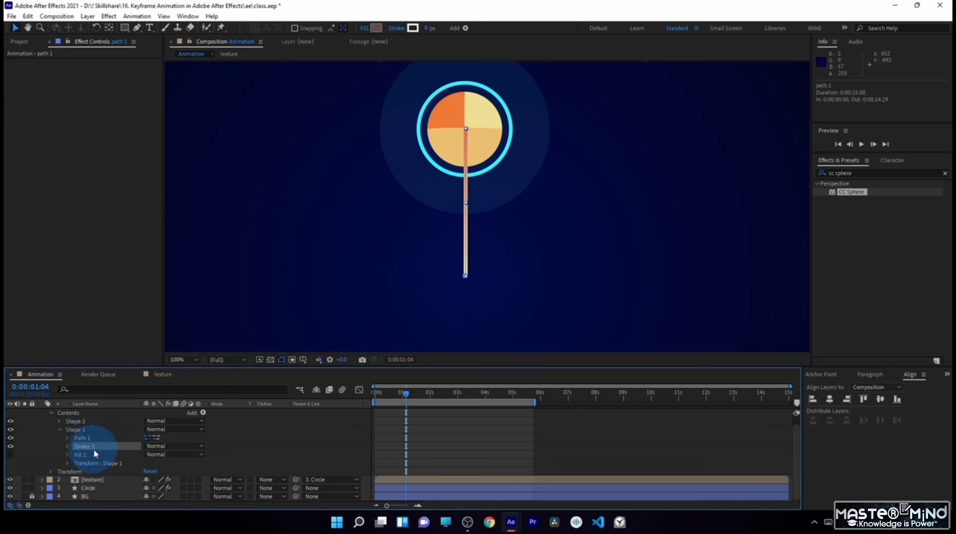
Step: Widen Shape 1's off-white stroke to 19 px and lower its opacity to about 13%
click(67, 446)
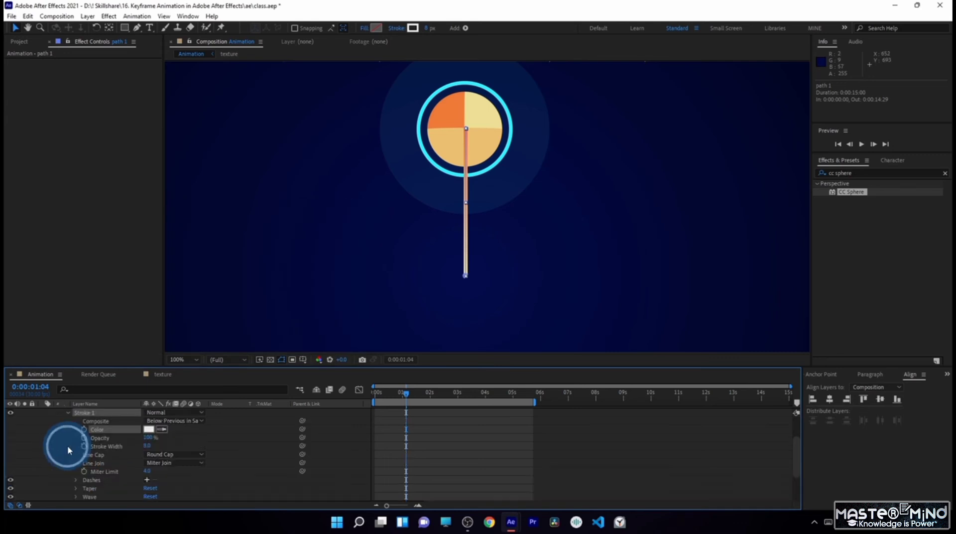
scroll(122, 475, down, 3)
scroll(118, 470, up, 2)
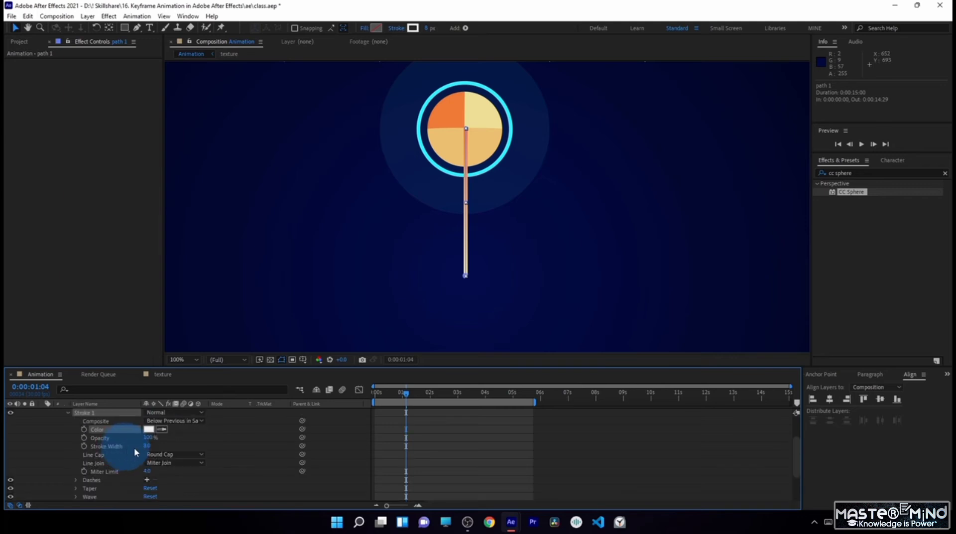
drag(145, 449, 151, 446)
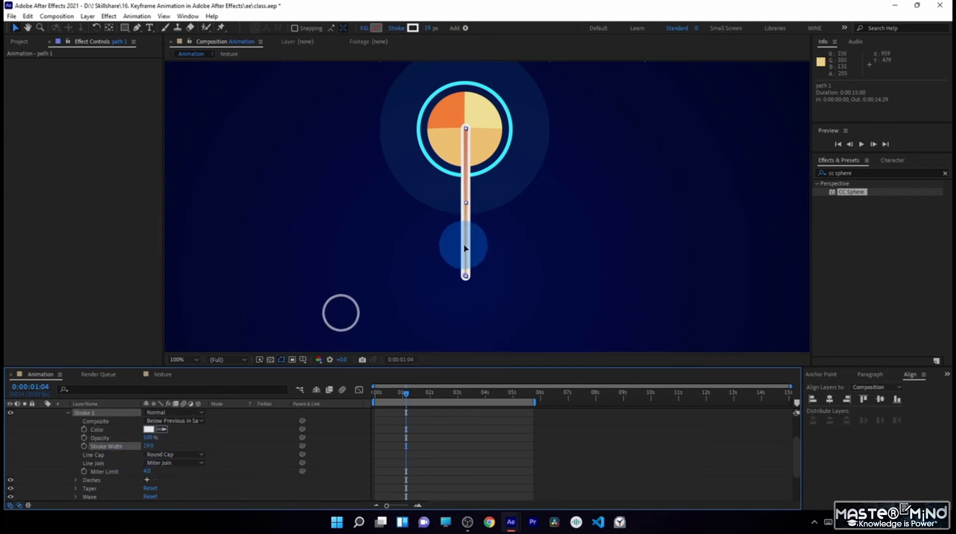
scroll(215, 440, up, 1)
drag(150, 439, 112, 438)
scroll(469, 278, up, 3)
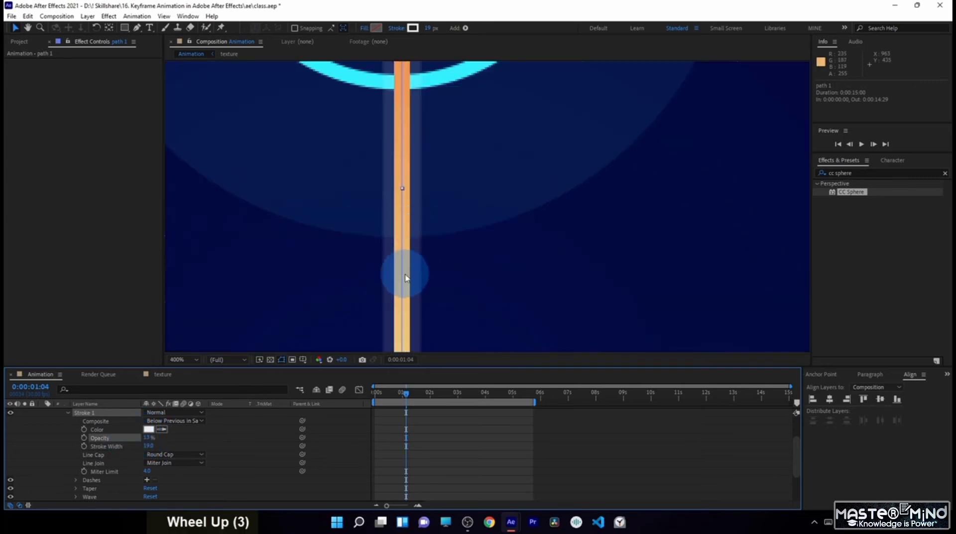
scroll(497, 318, down, 1)
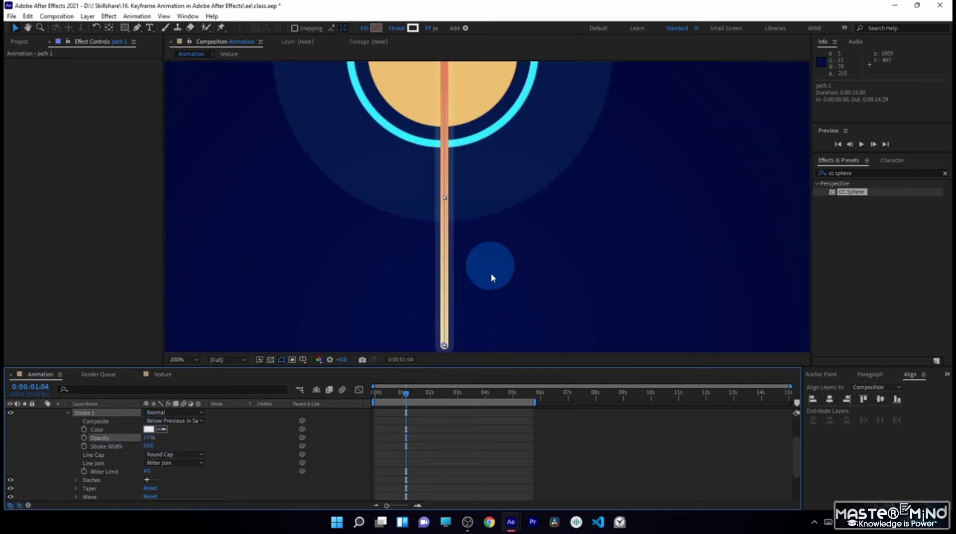
Step: Try 9% opacity on Shape 1's off-white stroke and settle on 11%
text(9)
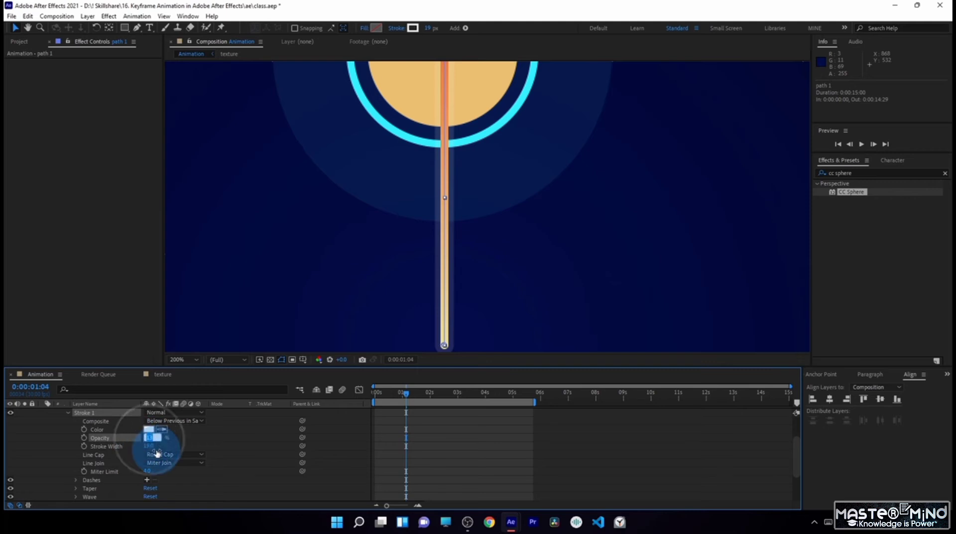
key(Return)
click(260, 438)
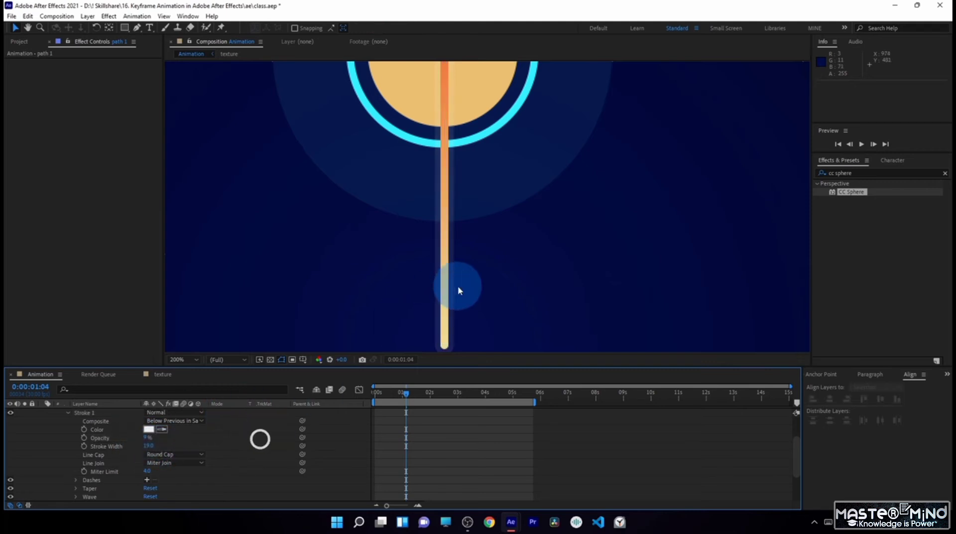
scroll(500, 294, down, 1)
scroll(496, 287, up, 1)
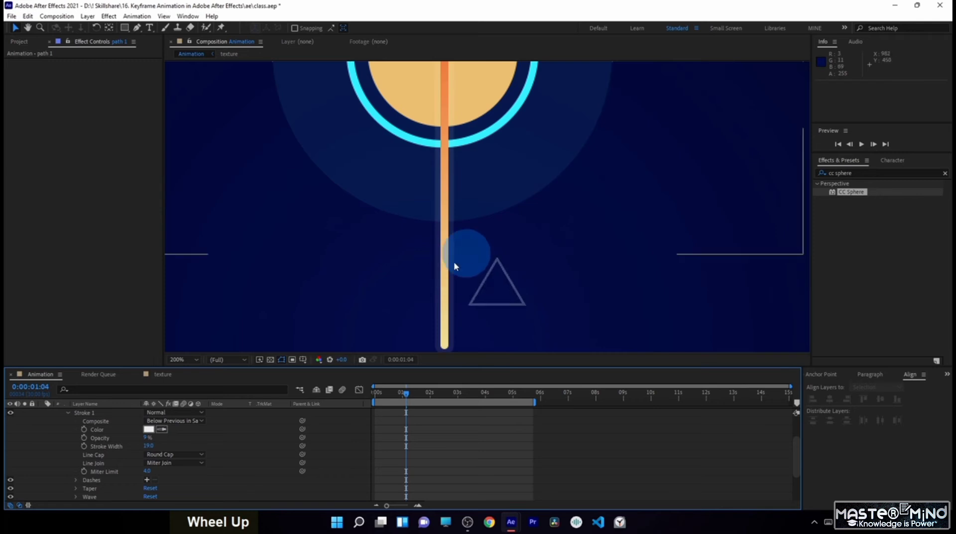
text(11)
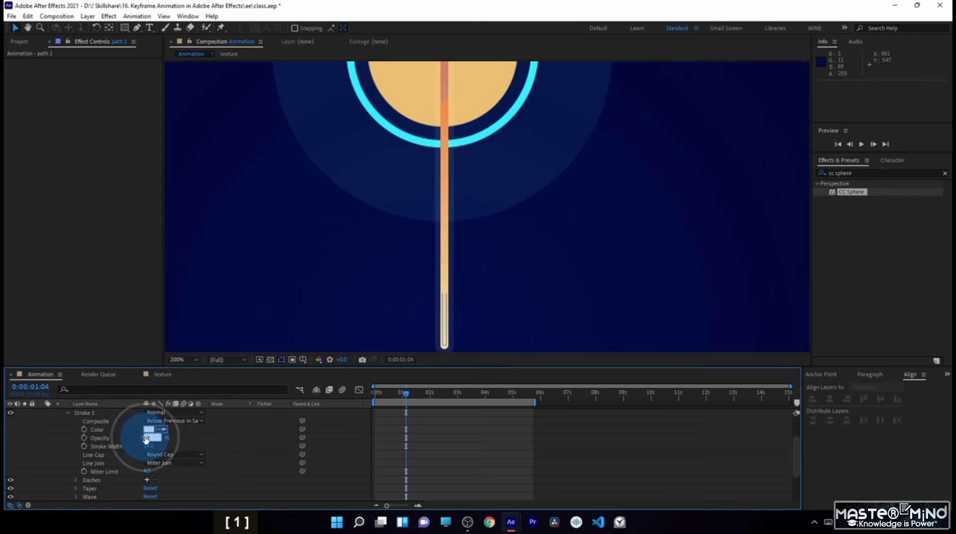
key(Return)
scroll(471, 237, down, 1)
scroll(488, 263, up, 1)
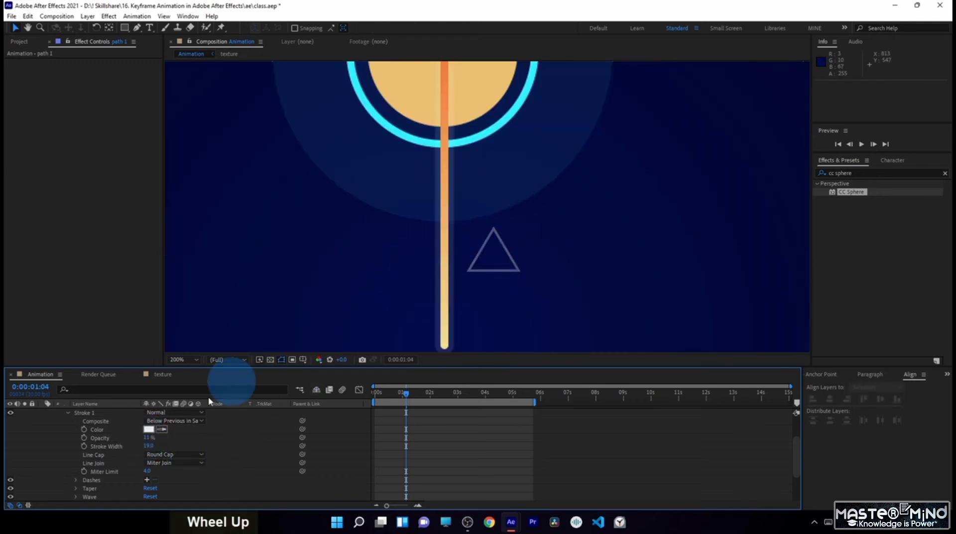
Step: Toggle the visibility of path 1's Shape 1 group to compare the line with and without its off-white outline
key(comma)
click(69, 413)
click(75, 429)
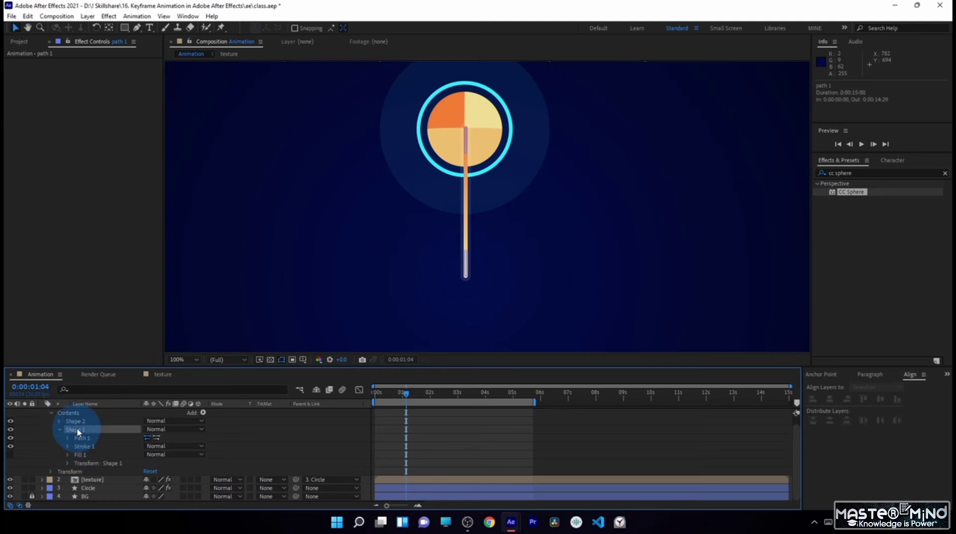
click(9, 429)
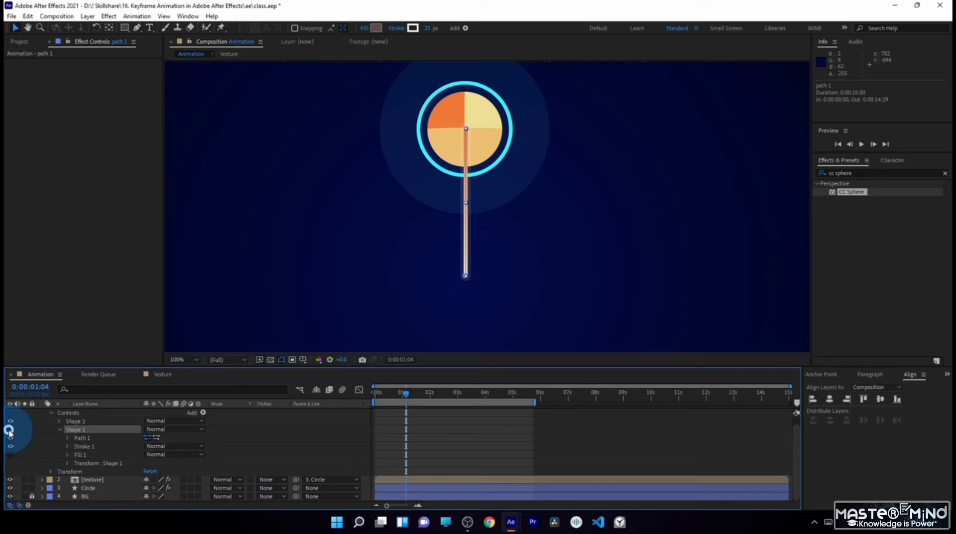
click(9, 430)
click(10, 430)
click(10, 429)
click(9, 429)
click(9, 429)
click(9, 430)
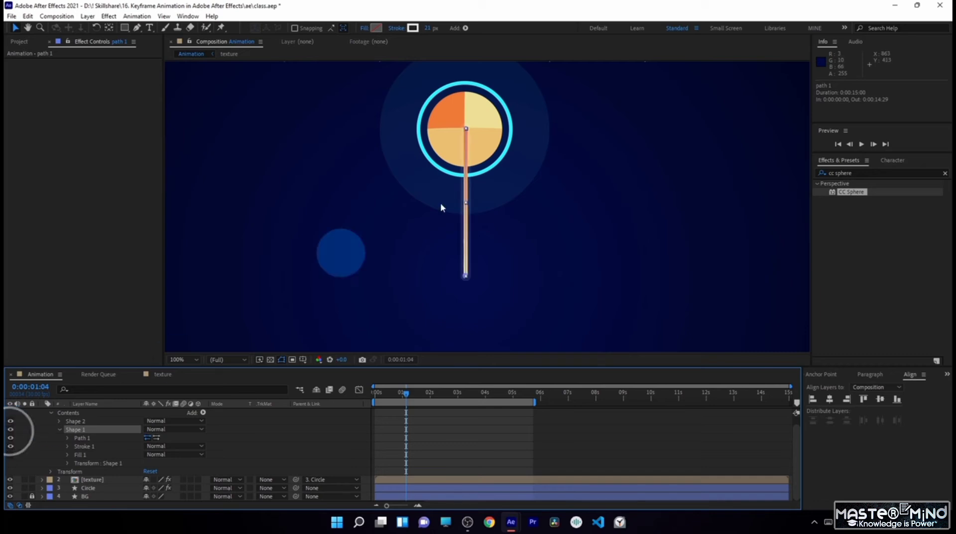
scroll(487, 264, down, 3)
scroll(487, 267, up, 1)
click(314, 429)
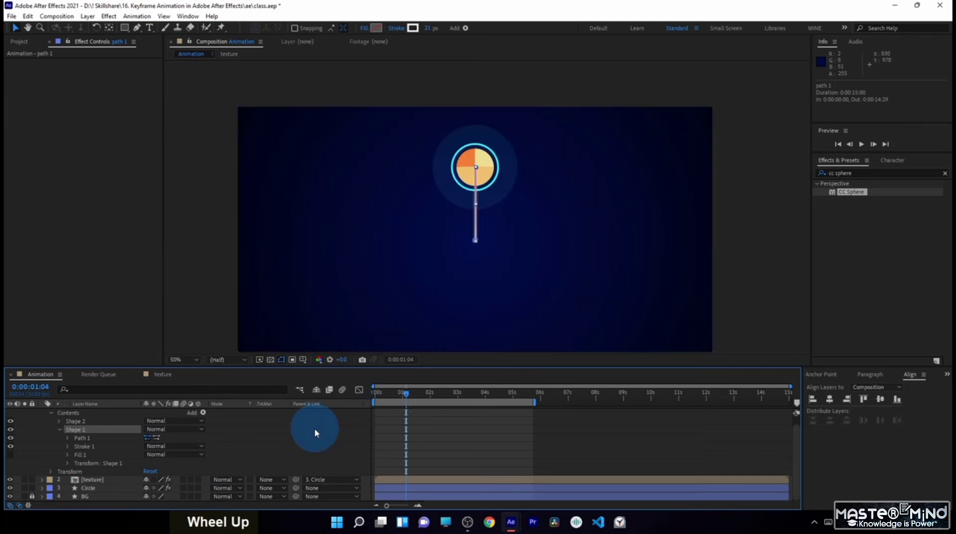
scroll(475, 269, up, 2)
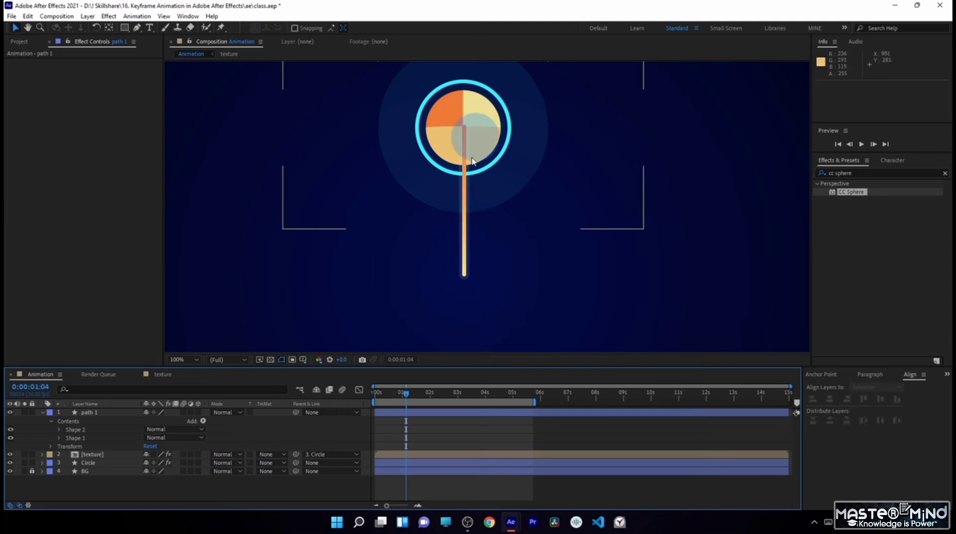
Step: Try a Zig Zag on path 1's contents with size 11 and 31 ridges per segment, and remove it
click(86, 412)
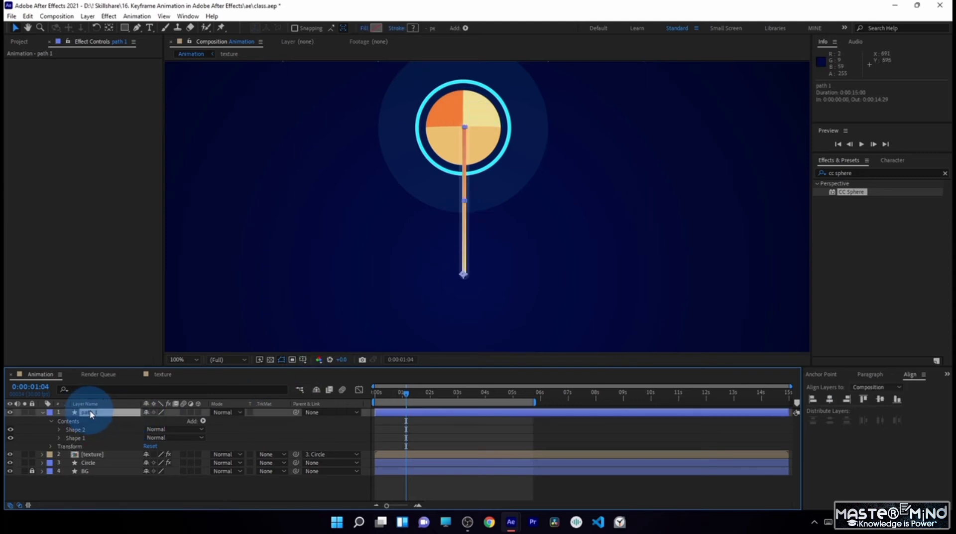
click(93, 414)
click(58, 422)
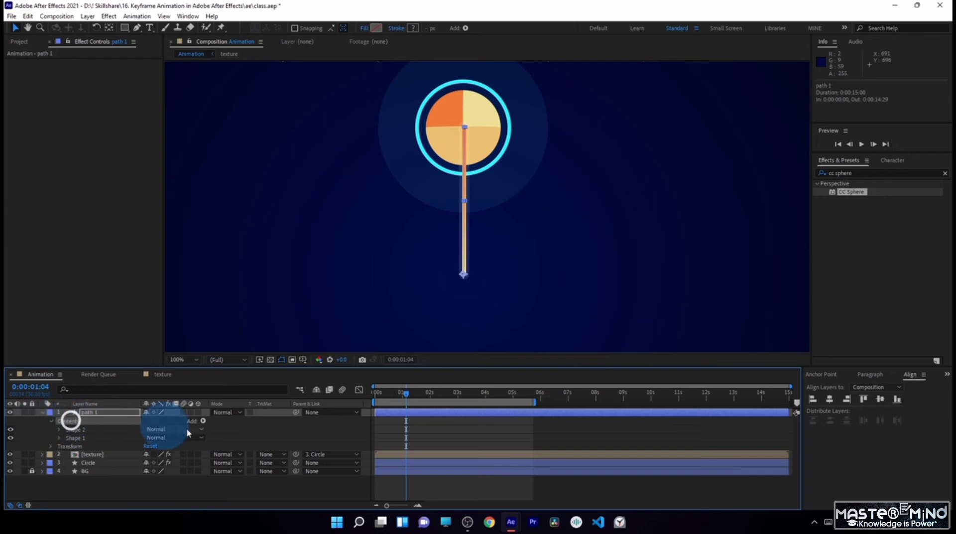
click(203, 422)
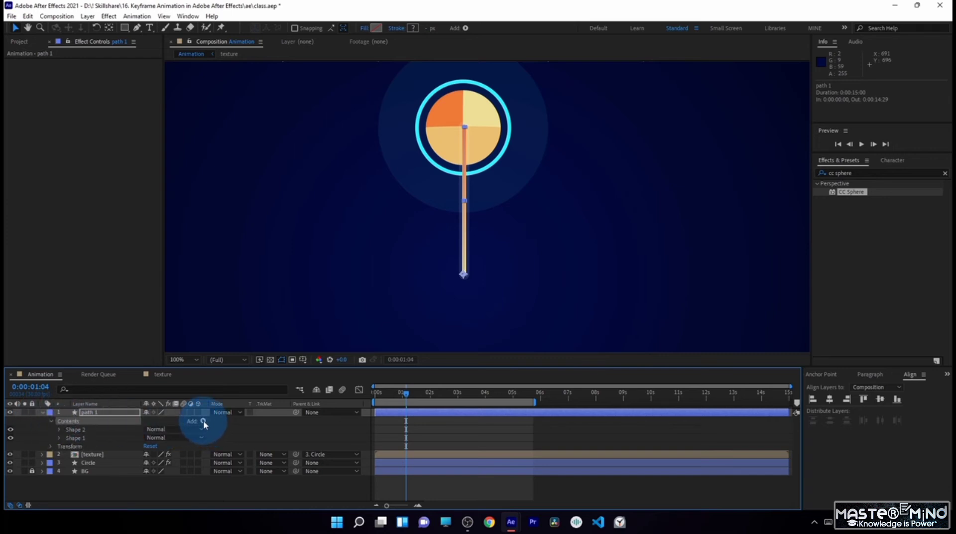
click(203, 420)
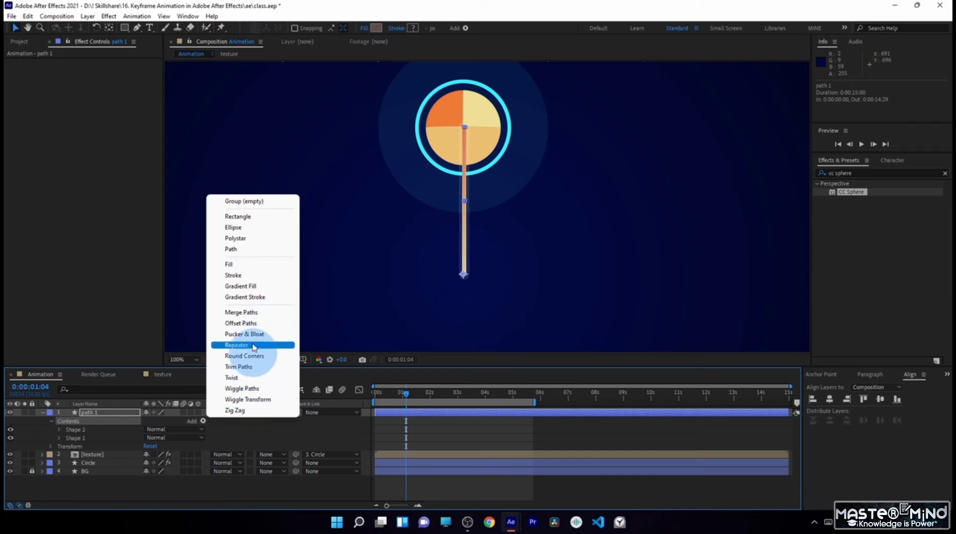
click(241, 412)
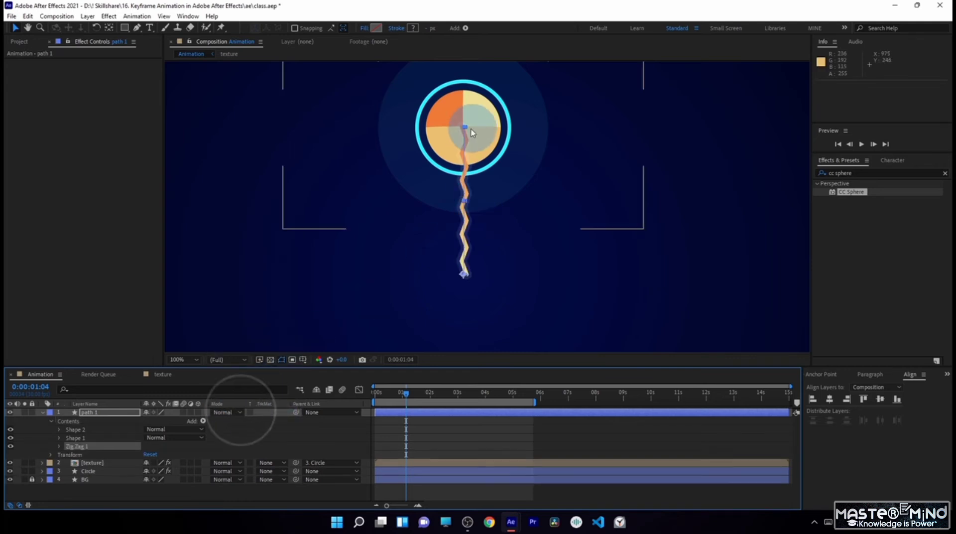
click(59, 445)
mouse_move(149, 457)
mouse_down()
mouse_move(158, 456)
mouse_move(156, 469)
mouse_up()
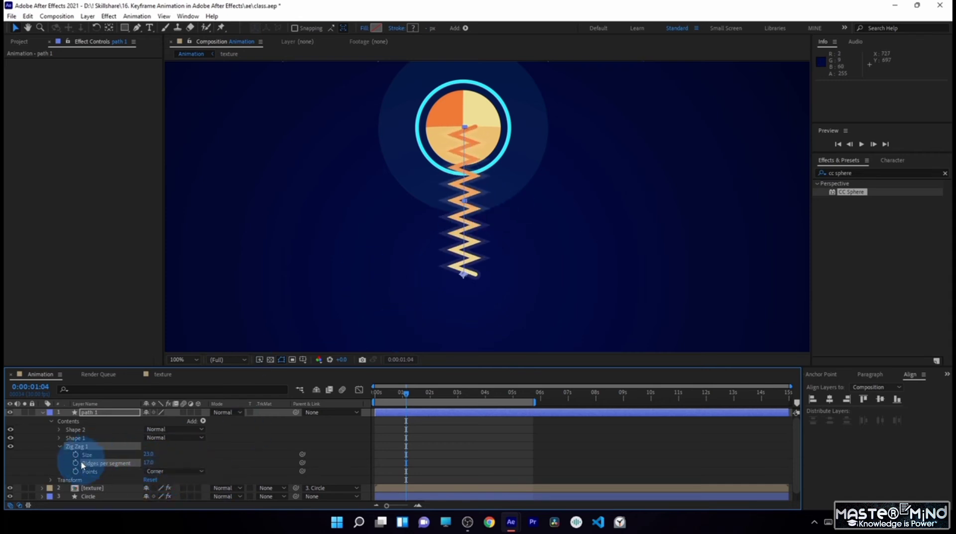
mouse_move(149, 454)
mouse_down()
mouse_move(135, 458)
mouse_move(153, 466)
mouse_up()
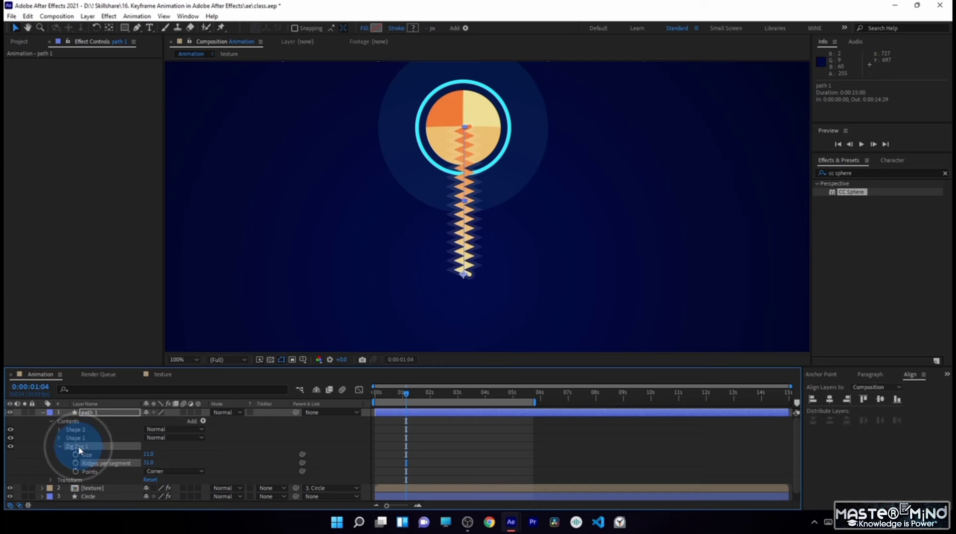
key(Delete)
Step: Try Wiggle Paths on path 1's contents with size 42 and detail 25, and remove it
click(203, 421)
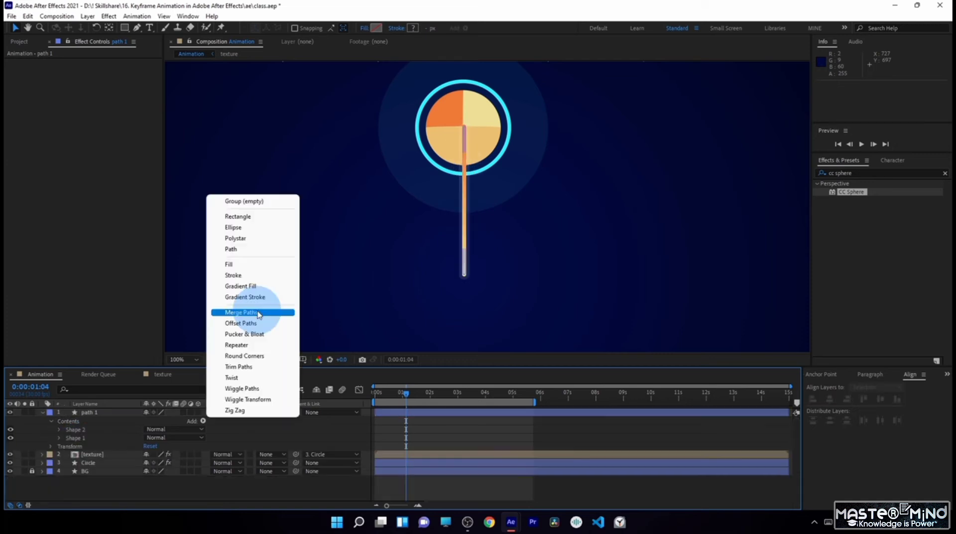
click(249, 388)
click(59, 445)
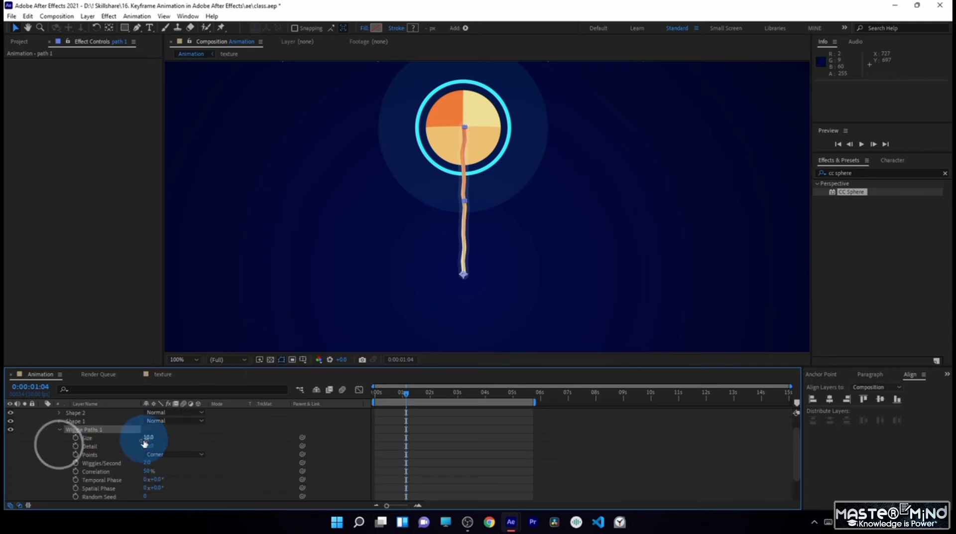
mouse_move(146, 437)
mouse_down()
mouse_move(159, 437)
mouse_move(154, 445)
mouse_up()
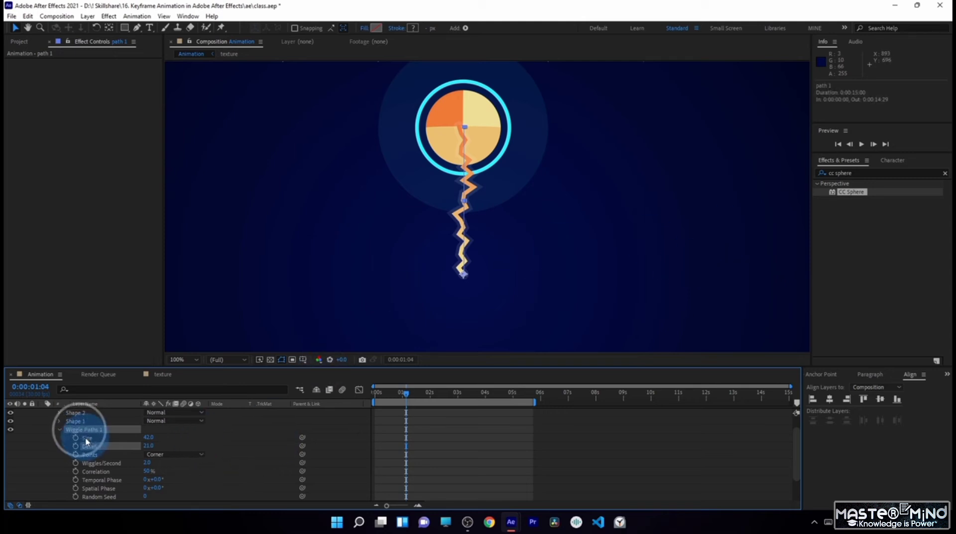
key(Delete)
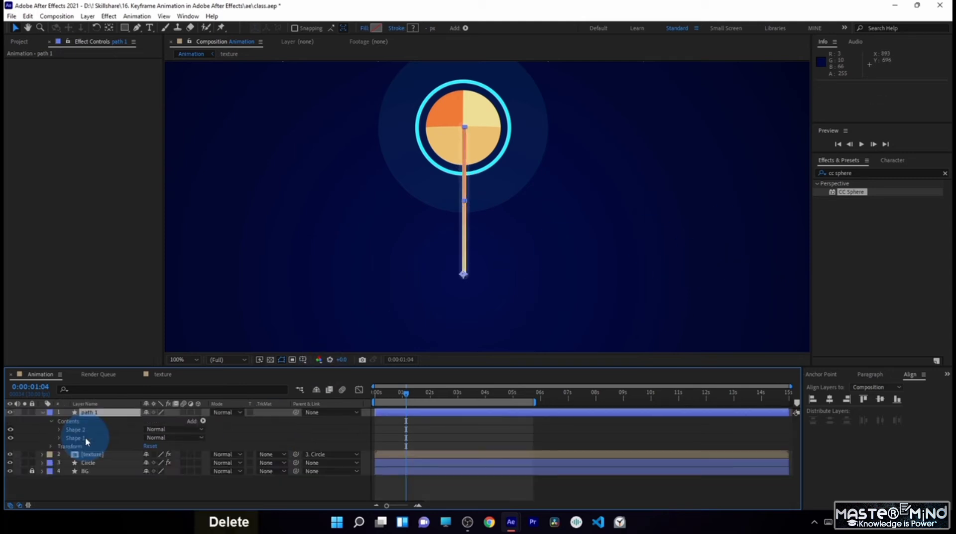
Step: Add Trim Paths to path 1's contents and test how its Start and End values cut the line
click(204, 422)
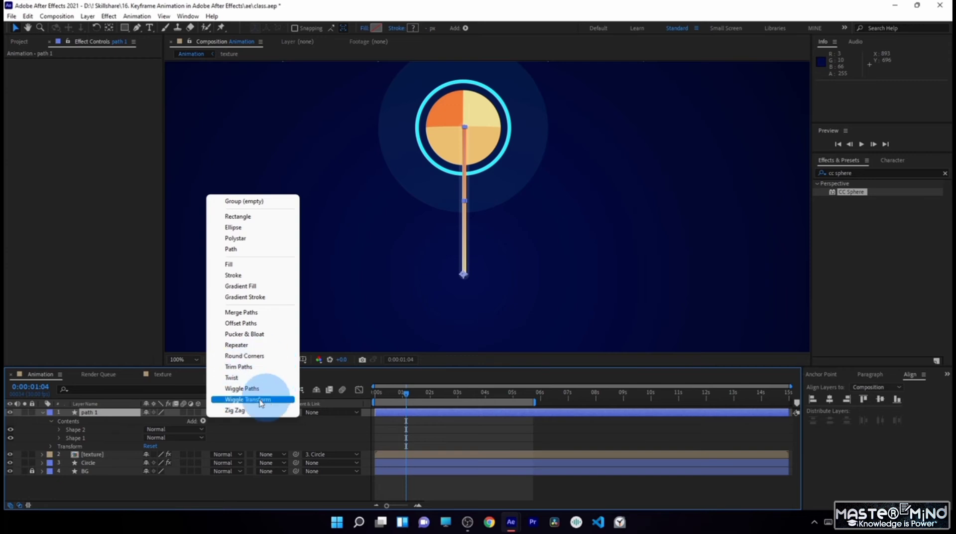
click(252, 371)
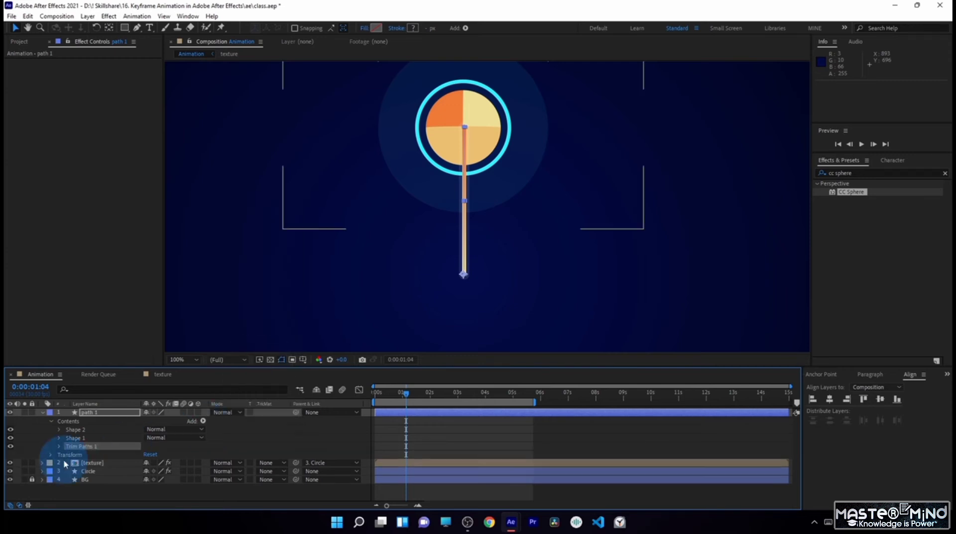
click(59, 445)
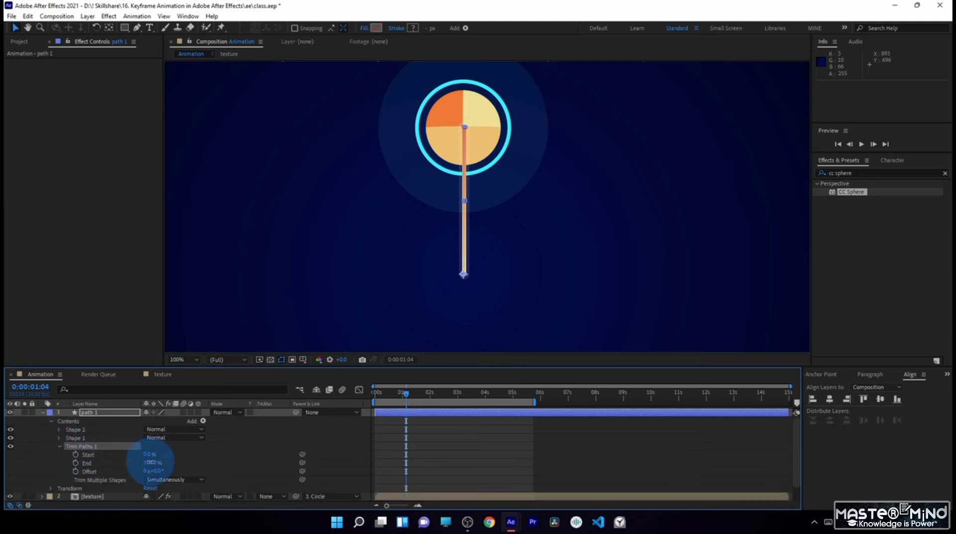
mouse_move(132, 462)
mouse_down()
mouse_move(114, 463)
mouse_move(162, 467)
mouse_move(149, 457)
mouse_up()
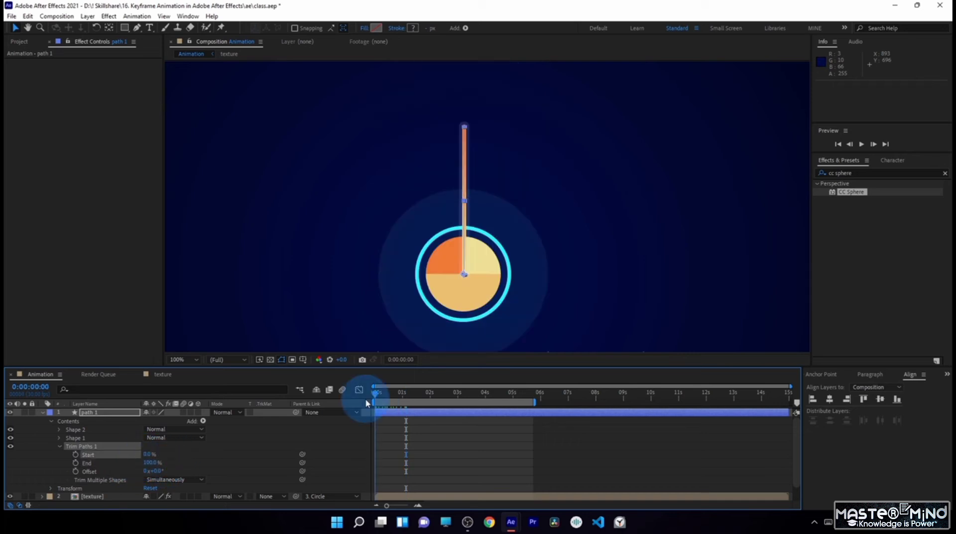
Step: Keyframe the Trim Paths End from 0% at 0:00:00:00 to 100% at 0:00:00:28
drag(367, 400, 117, 460)
click(75, 462)
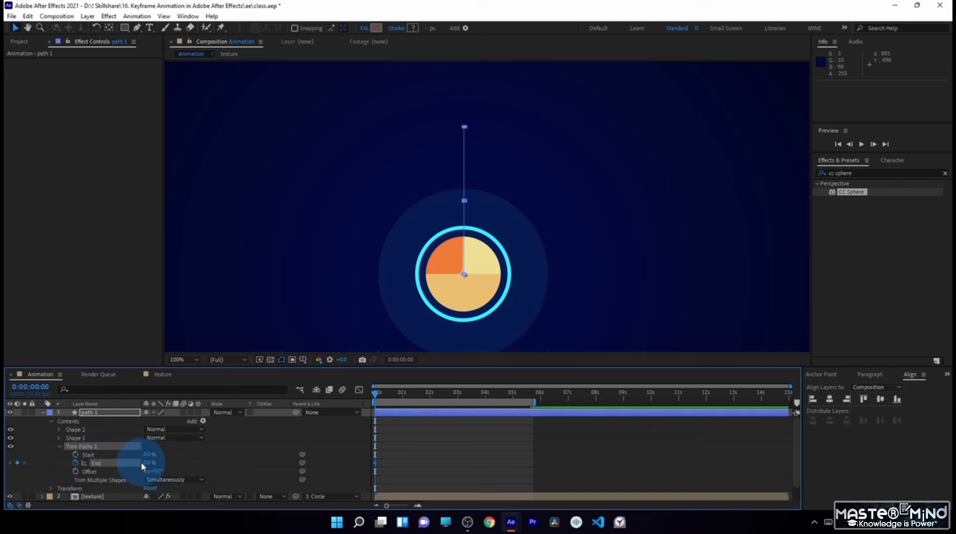
click(374, 398)
drag(376, 396, 403, 397)
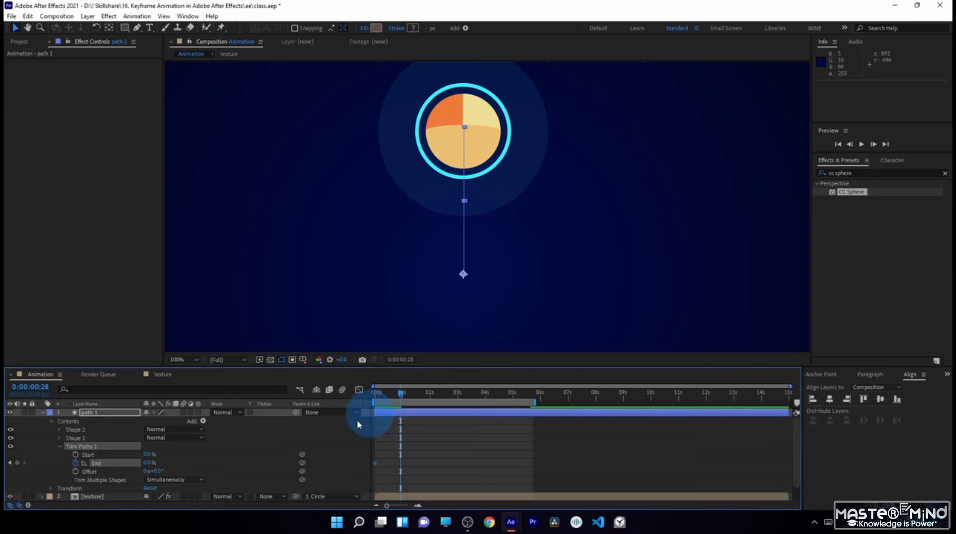
drag(146, 461, 260, 465)
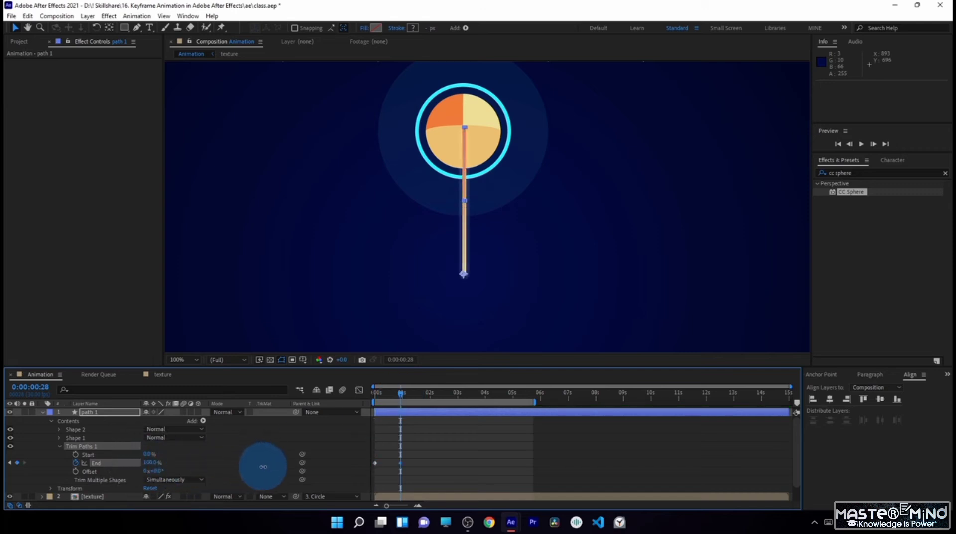
Step: Check the line's growth against the ball's movement and shift the 100% End keyframe to 0:00:01:01
drag(401, 396, 431, 397)
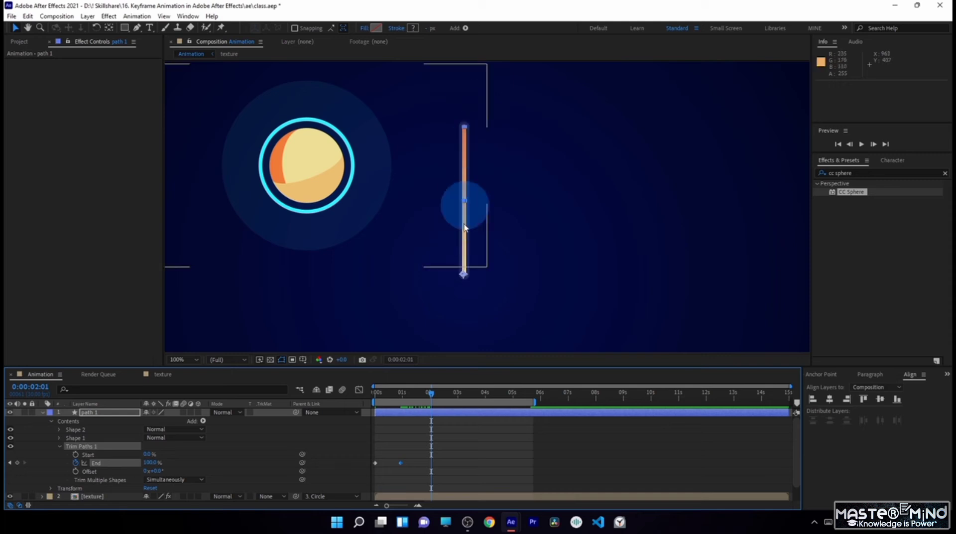
click(395, 395)
drag(393, 393, 392, 394)
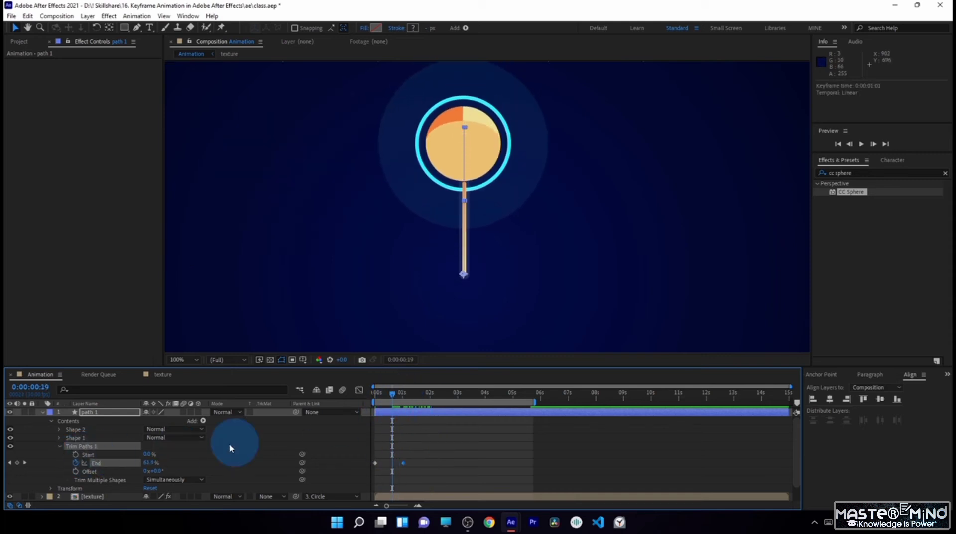
Step: Keyframe the Trim Paths Start from 0% at 0:00:00:19 to 100% at 0:00:01:18
click(75, 454)
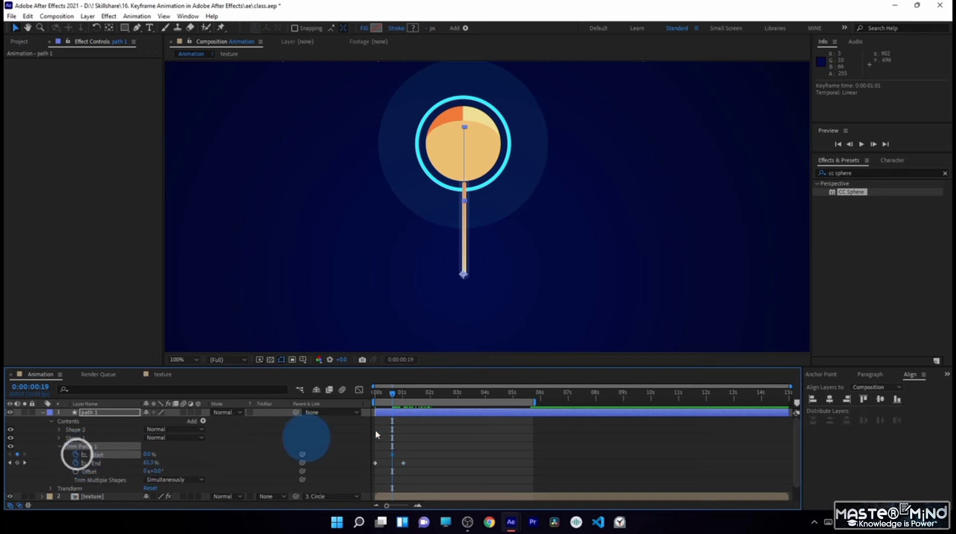
drag(392, 393, 418, 394)
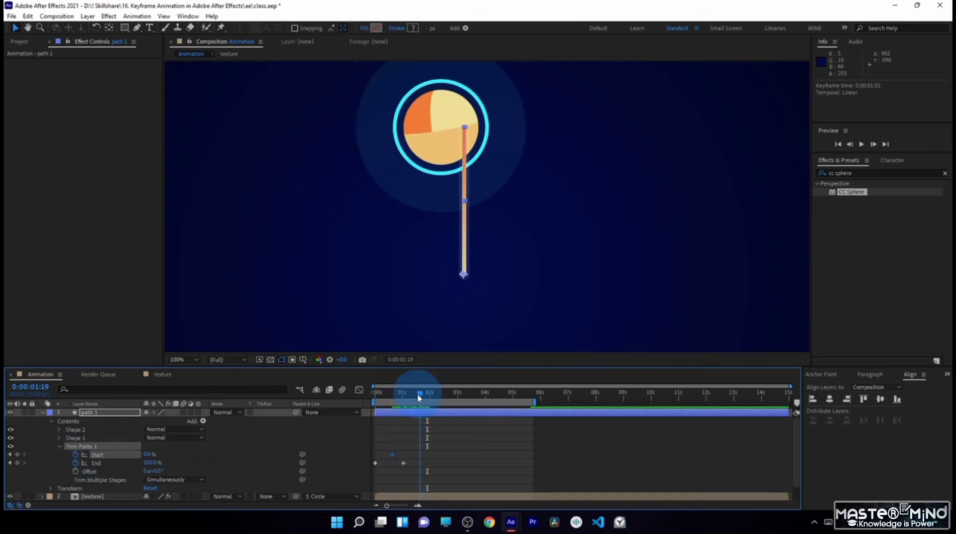
drag(150, 454, 184, 454)
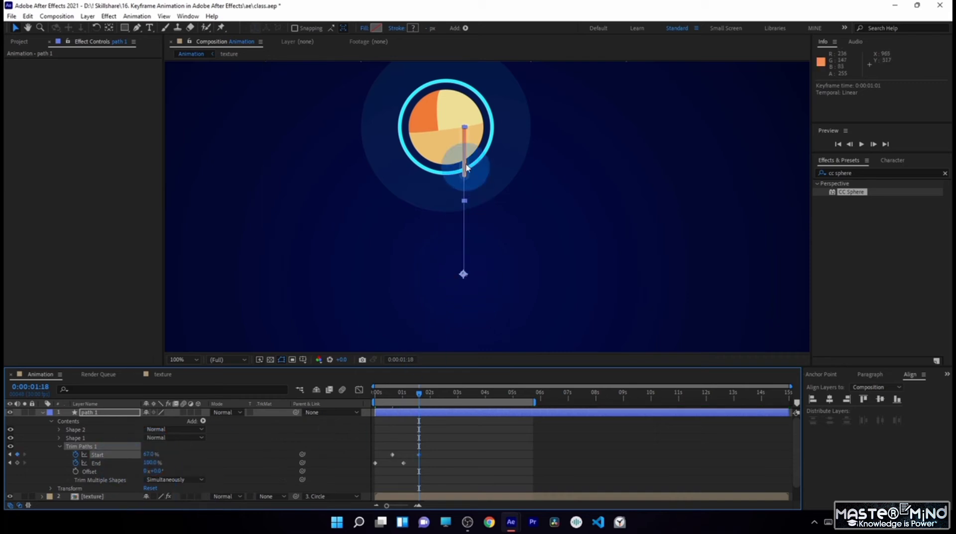
drag(146, 455, 182, 457)
click(183, 457)
Step: Review the trim animation from the start, nudge the Start keyframes slightly later and move the 100% End keyframe to 0:00:01:04
click(102, 465)
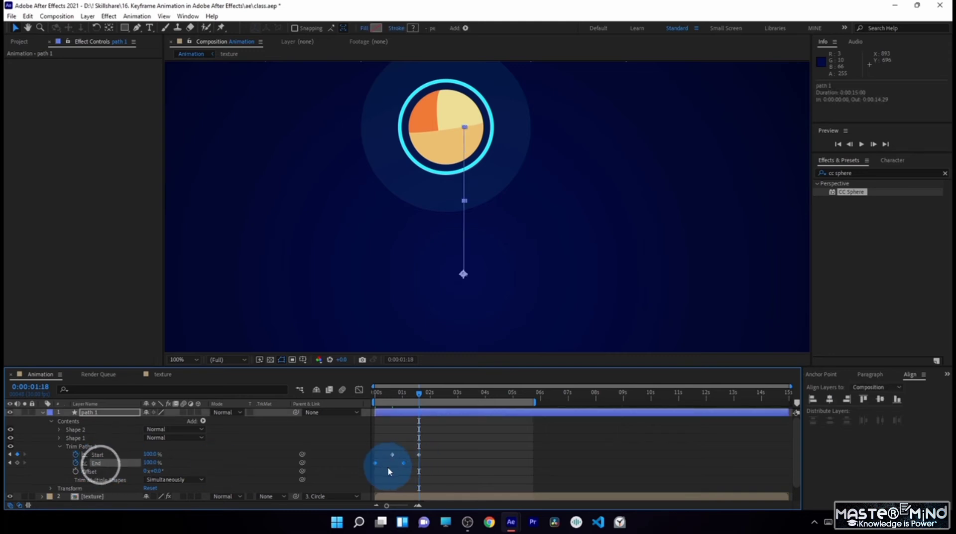
click(379, 392)
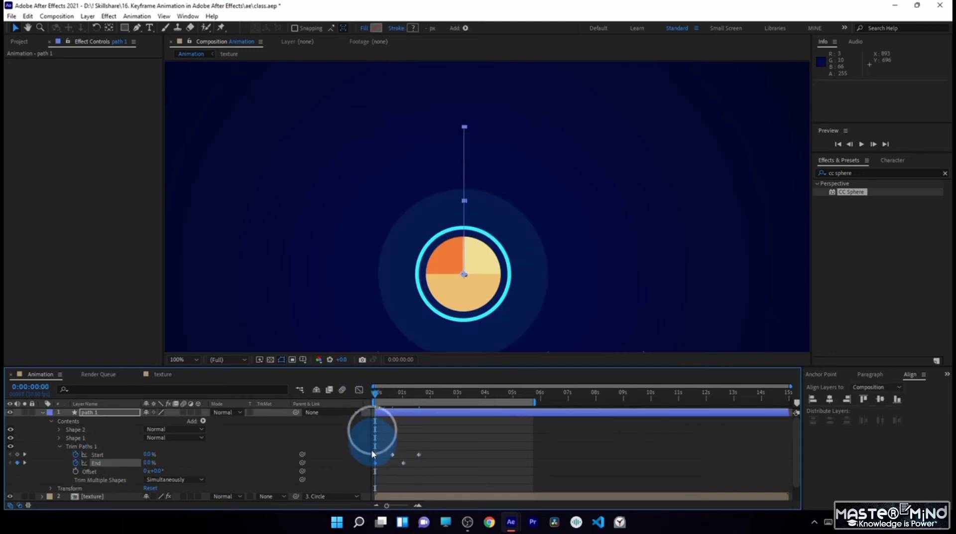
click(379, 390)
drag(376, 396, 401, 404)
click(94, 455)
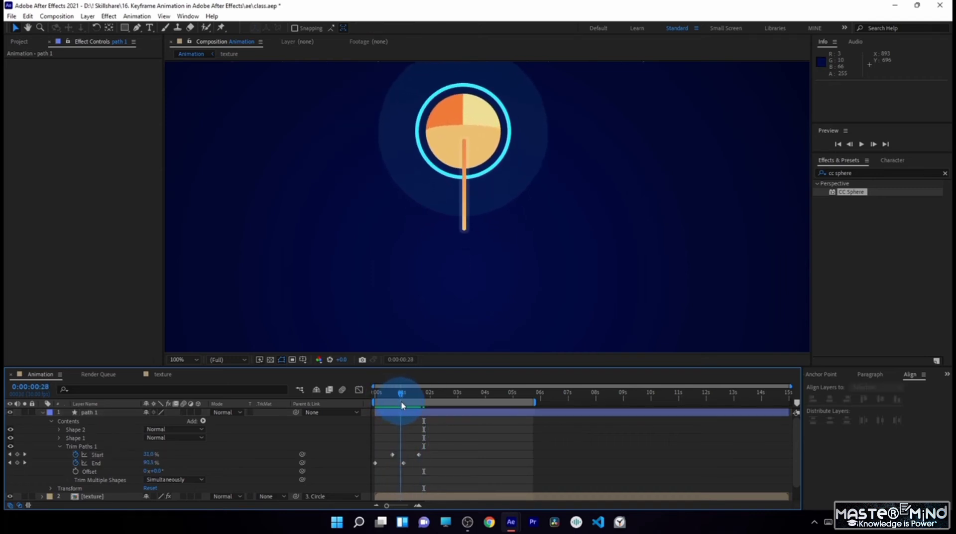
mouse_move(419, 454)
mouse_down()
mouse_move(396, 454)
mouse_move(406, 463)
mouse_up()
drag(376, 402, 393, 402)
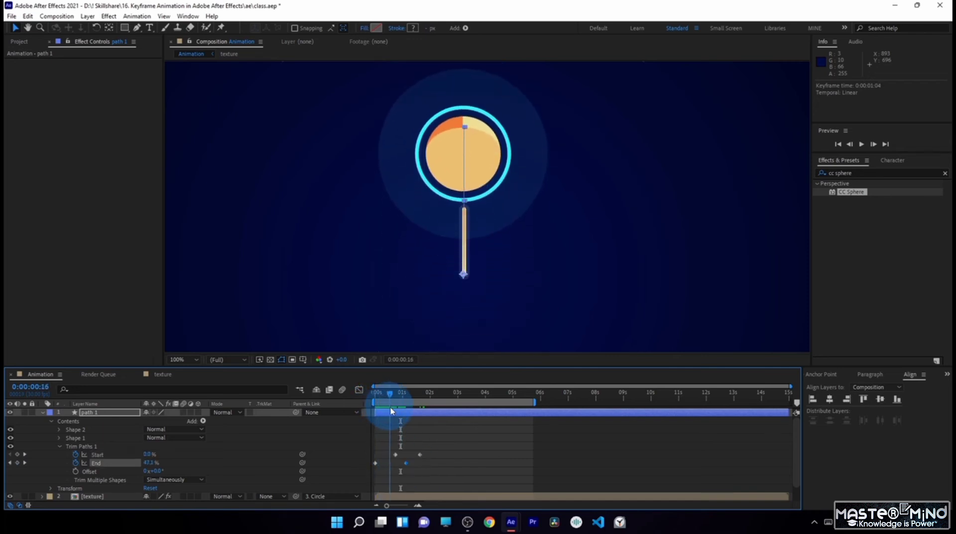
scroll(508, 197, down, 2)
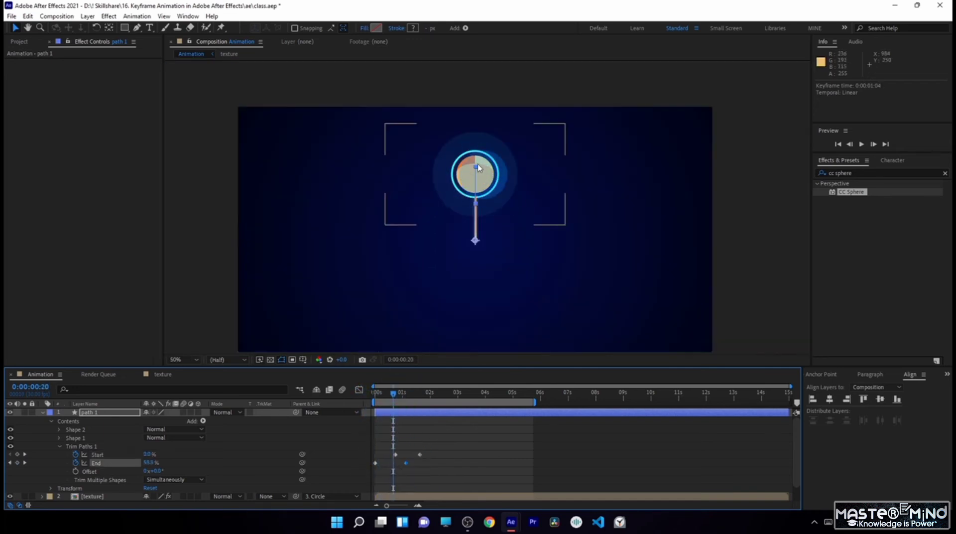
Step: Move both Trim Paths Start keyframes late in the work area, to about 4.7 and 5.6 seconds
click(401, 390)
click(396, 455)
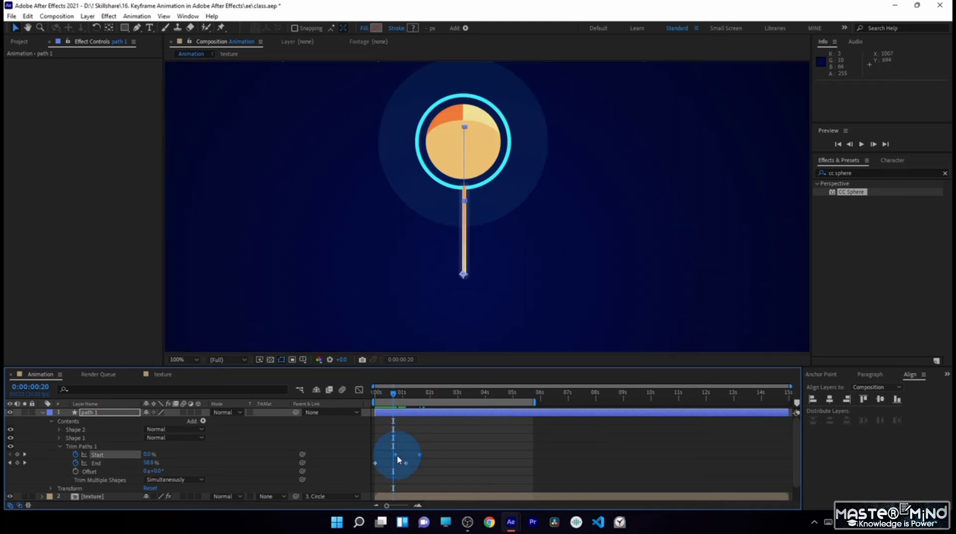
drag(412, 466, 504, 456)
click(416, 456)
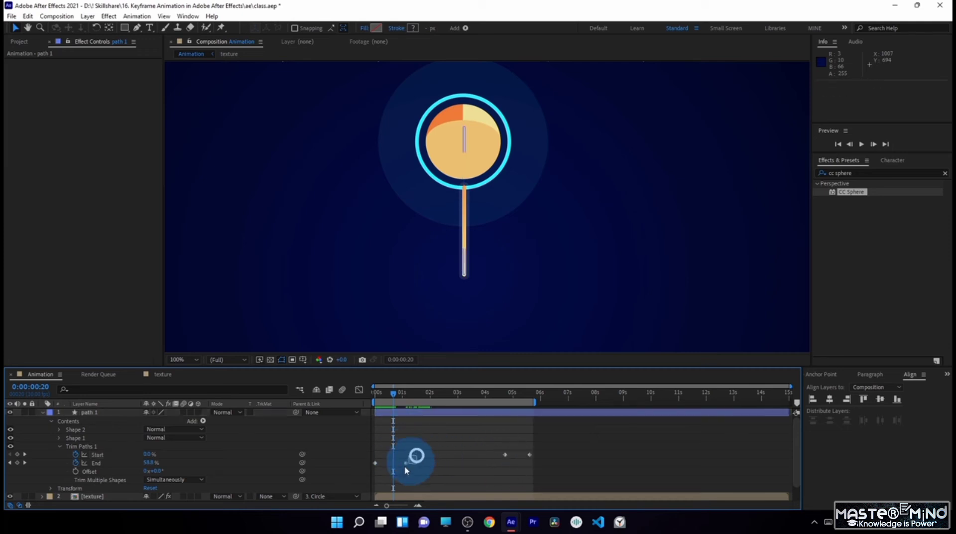
Step: Move the 100% End keyframe to 0:00:00:26 and reshape its speed graph to start fast and slow into that keyframe
drag(405, 465, 399, 464)
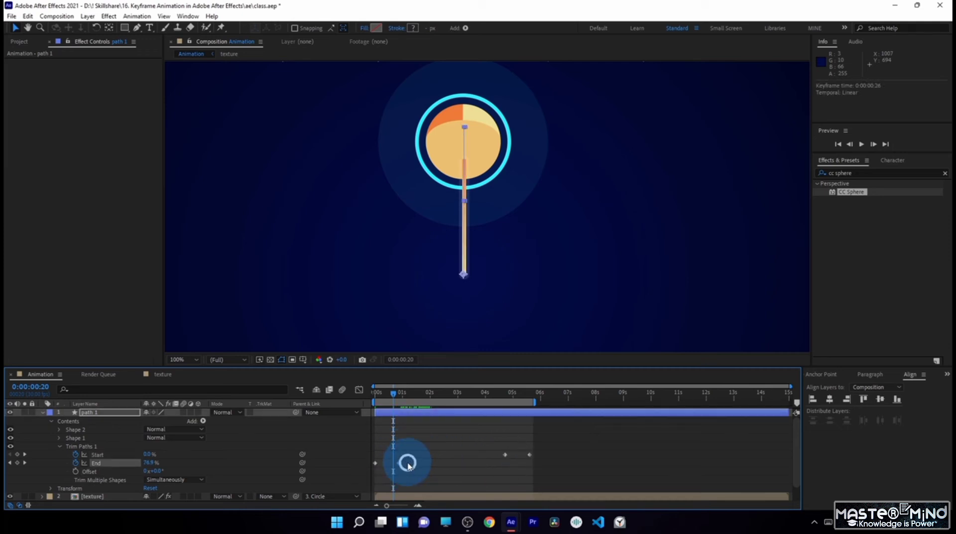
click(359, 389)
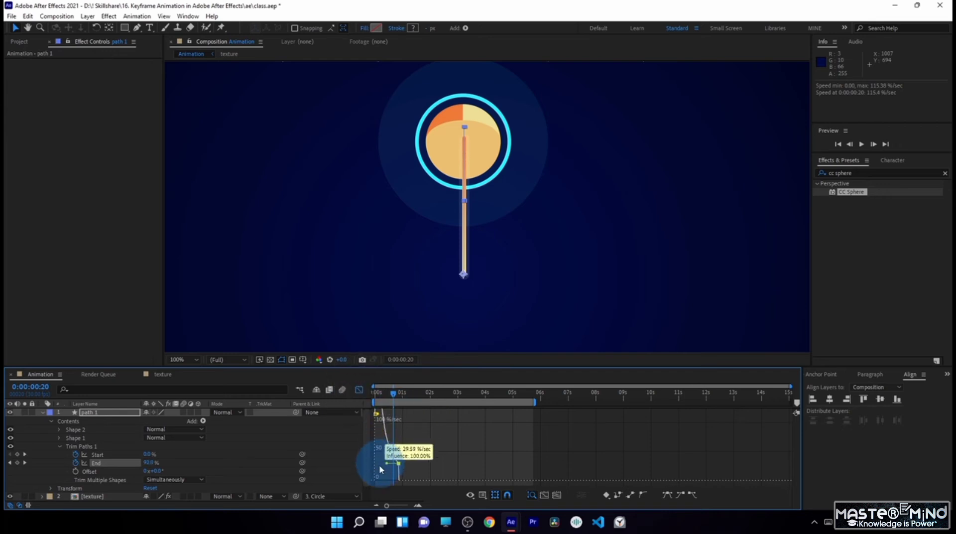
drag(371, 483, 371, 481)
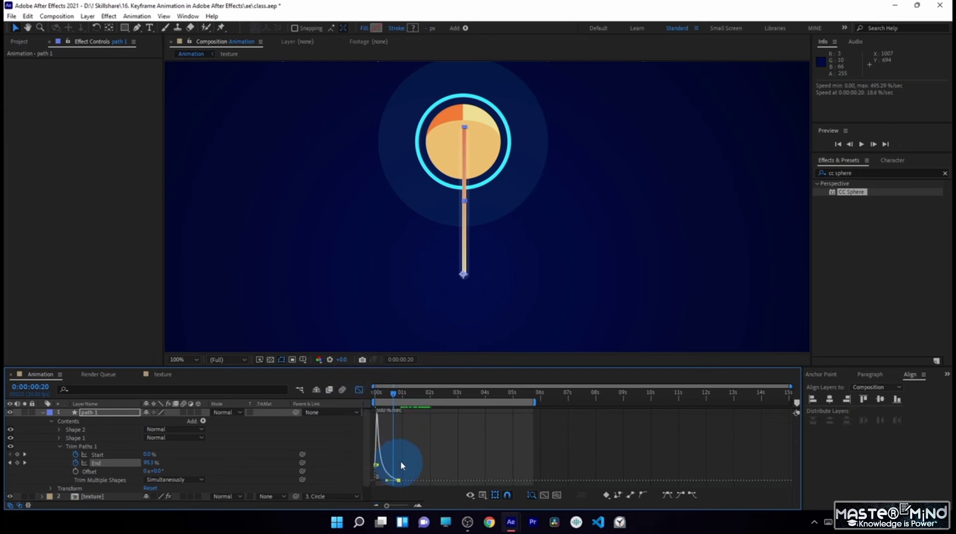
click(358, 390)
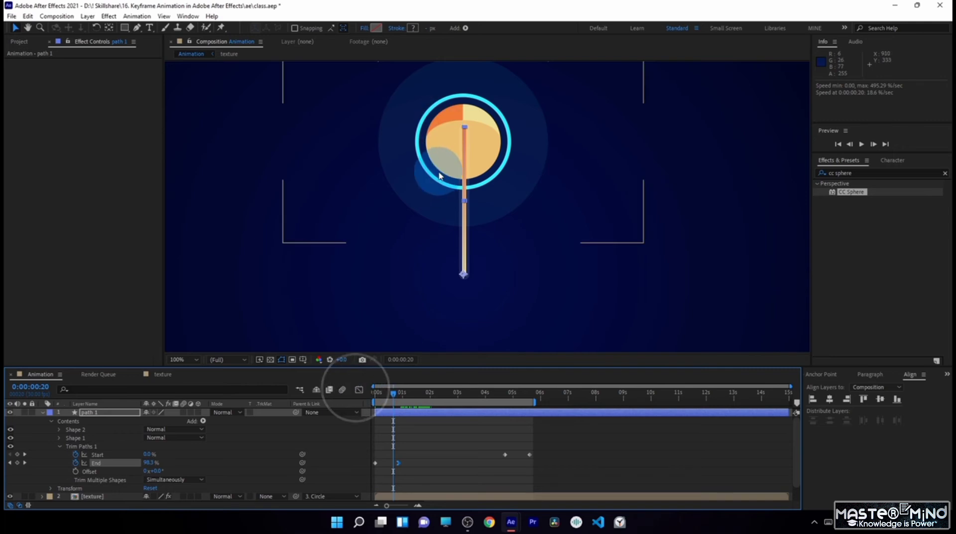
Step: Review the line's growth against the ball, and move both Trim Paths Start keyframes back to about 0.7 and 1.8 seconds
mouse_move(383, 393)
mouse_down()
mouse_move(375, 401)
mouse_move(395, 412)
mouse_move(355, 408)
mouse_move(384, 392)
mouse_move(373, 396)
mouse_move(385, 405)
mouse_move(396, 399)
mouse_up()
click(426, 438)
click(490, 234)
click(436, 334)
click(521, 158)
click(371, 386)
click(471, 438)
drag(535, 454, 390, 455)
Step: Ease the first Start keyframe in the speed graph and shift the Start keyframes to 0:00:00:17 and 0:00:01:19
click(359, 391)
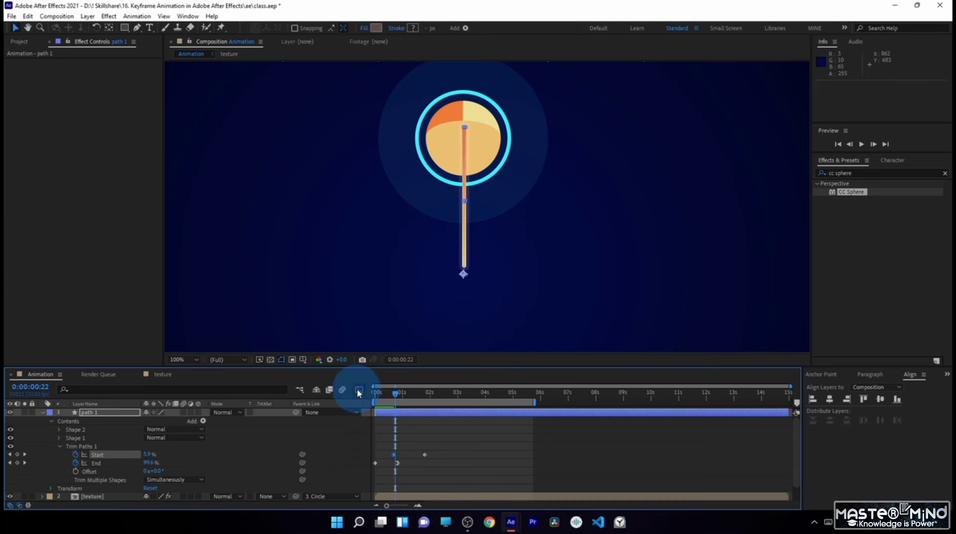
click(395, 415)
drag(397, 418, 411, 450)
click(386, 394)
drag(399, 402, 422, 402)
click(359, 390)
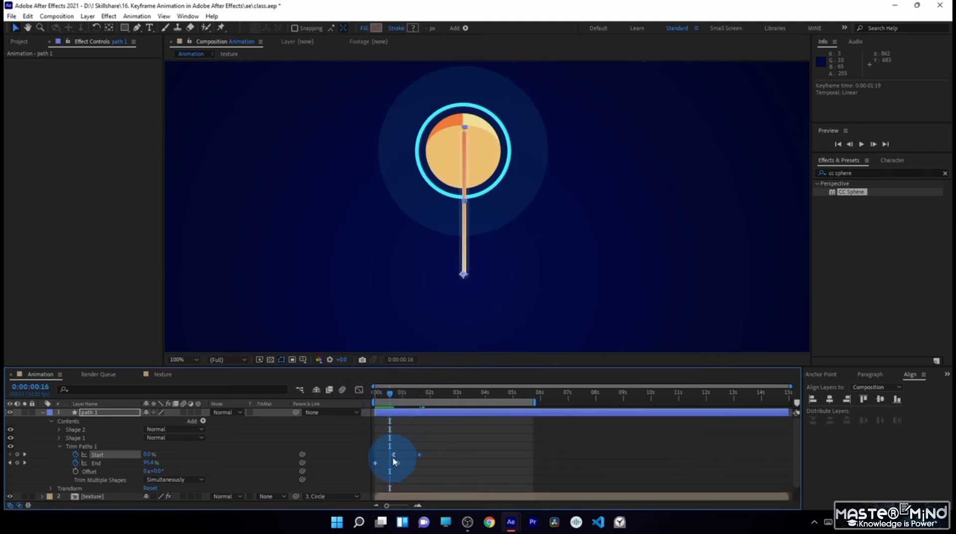
click(396, 454)
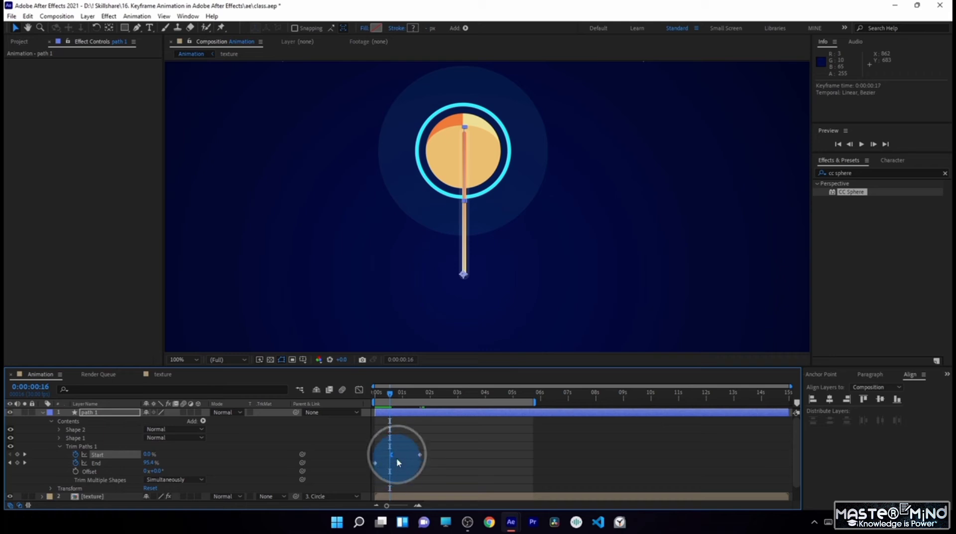
mouse_move(390, 393)
mouse_down()
mouse_move(380, 395)
mouse_move(399, 397)
mouse_up()
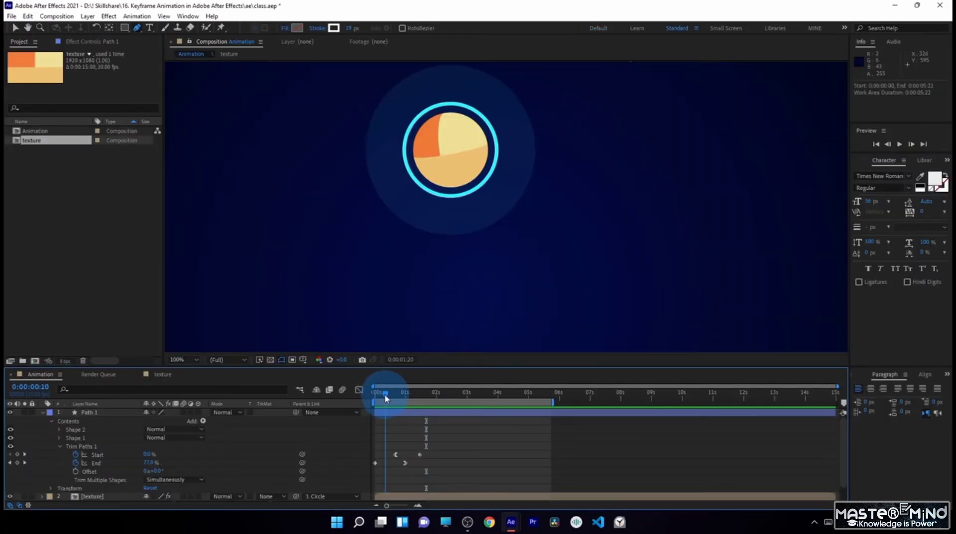
Step: Save the project and show only the keyframed Start and End properties of the Path 1 layer
drag(386, 398, 408, 411)
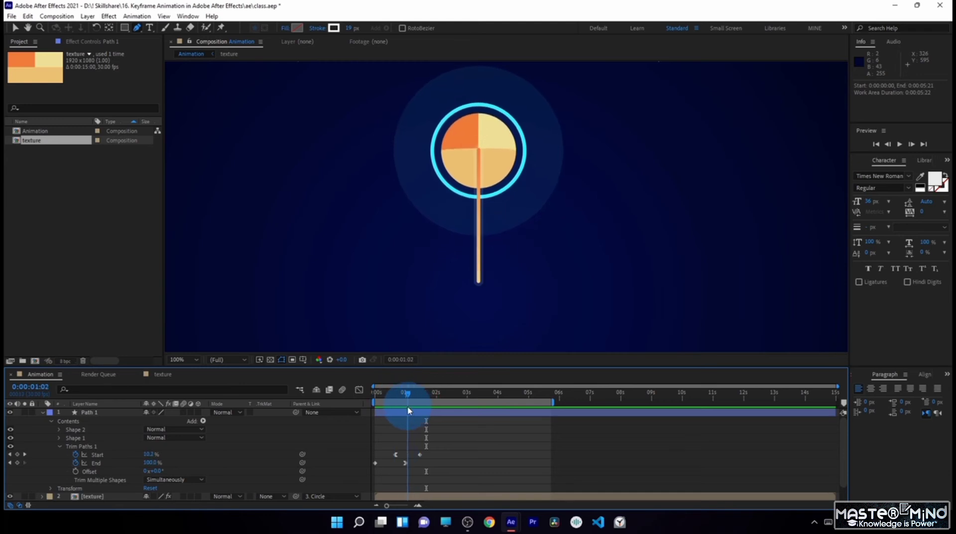
click(11, 16)
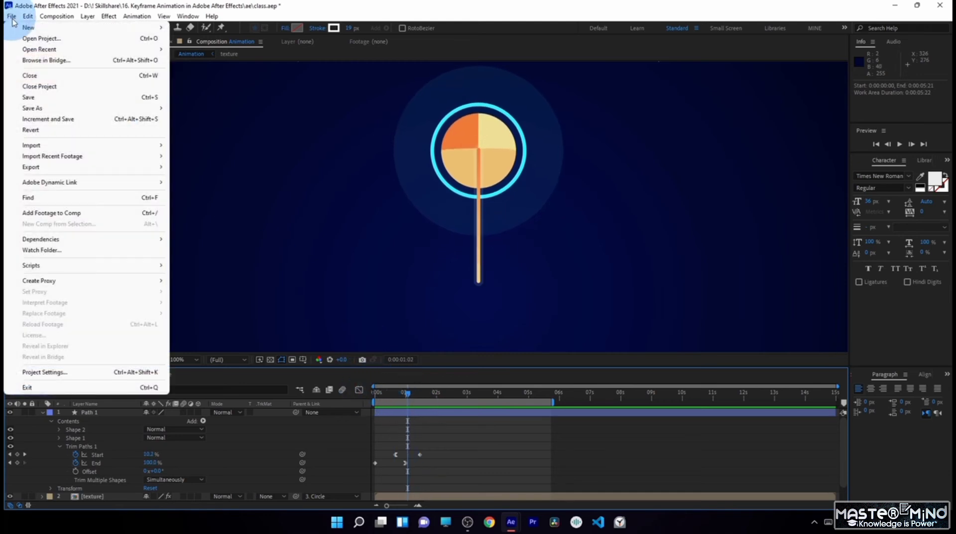
click(159, 101)
click(43, 412)
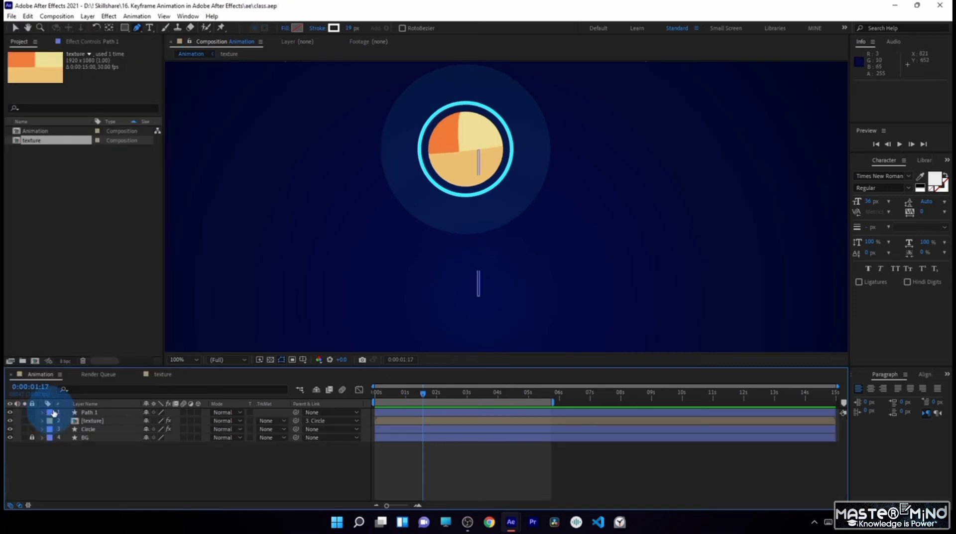
click(395, 412)
key(u)
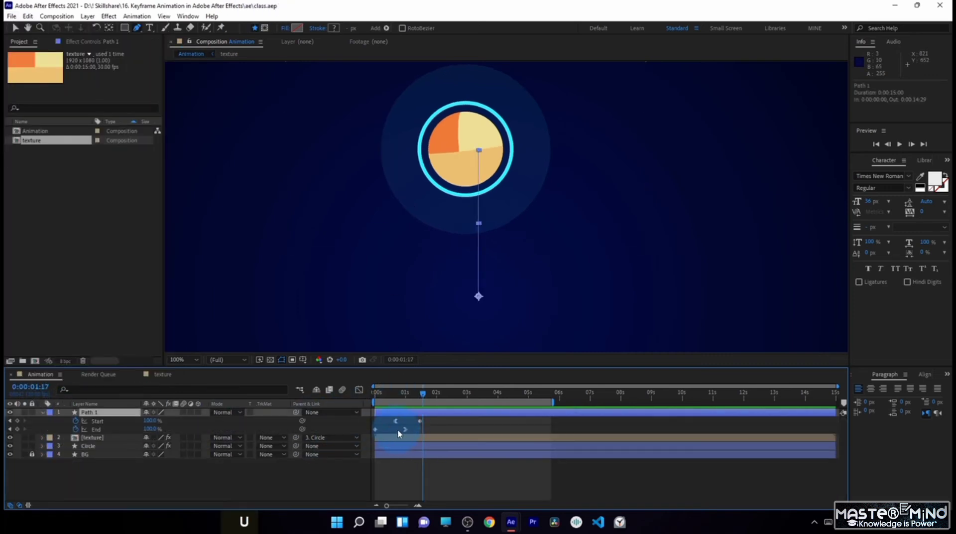
Step: Move the Path 1 layer below the Circle layer so the line sits behind the ball
drag(380, 393, 407, 394)
click(92, 413)
mouse_move(95, 423)
mouse_down()
mouse_move(87, 443)
mouse_move(101, 450)
mouse_up()
click(120, 474)
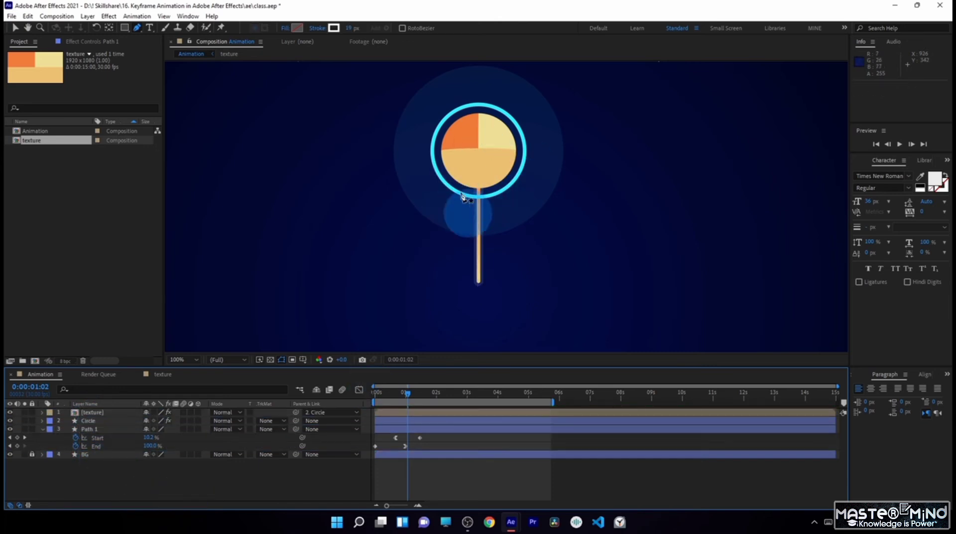
Step: Move Path 1's 100% Start keyframe to 0:00:01:21
click(420, 438)
mouse_move(391, 392)
mouse_down()
mouse_move(421, 393)
mouse_move(405, 391)
mouse_move(418, 403)
mouse_move(427, 395)
mouse_up()
drag(424, 437, 431, 437)
Step: Trim the end of the Path 1 layer to 0:00:01:21, where the line disappears, and collapse the layer
click(454, 433)
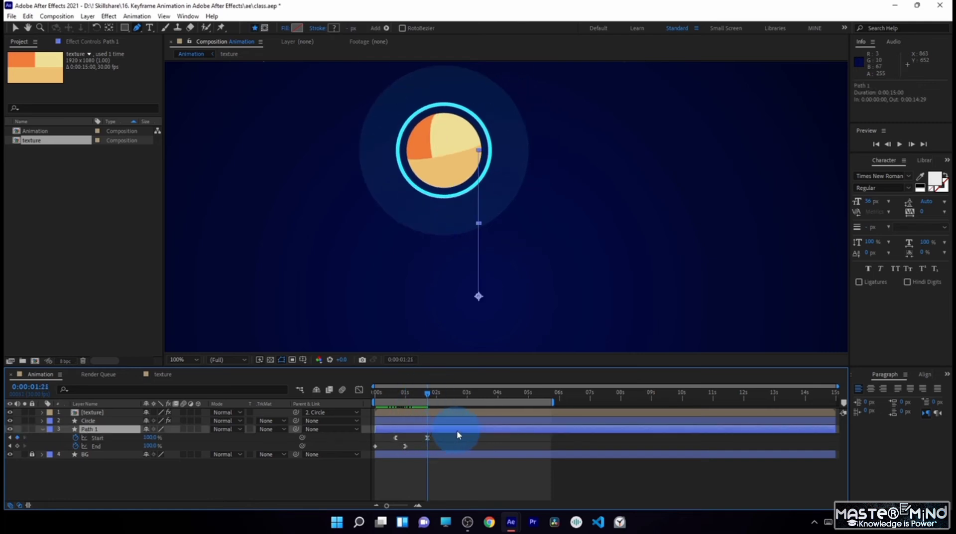
drag(810, 431, 481, 432)
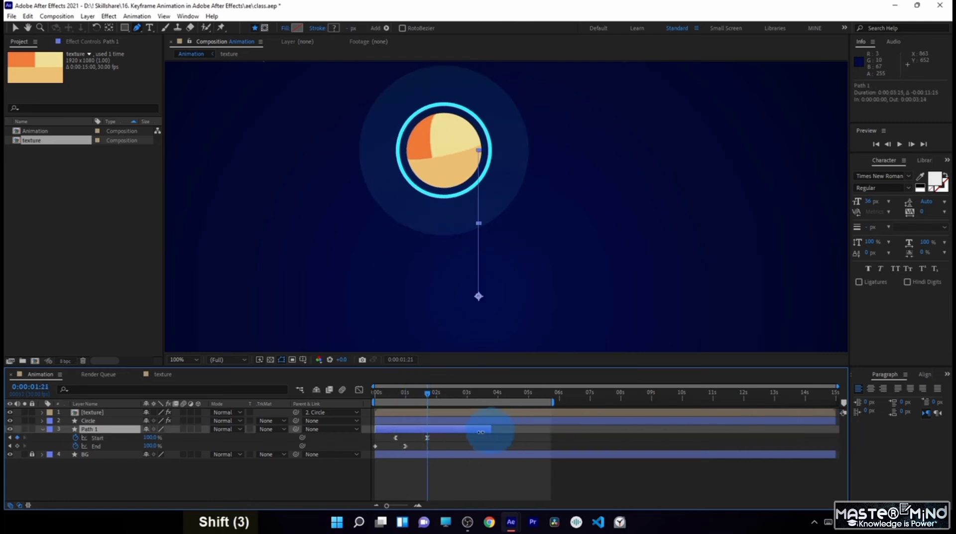
click(94, 430)
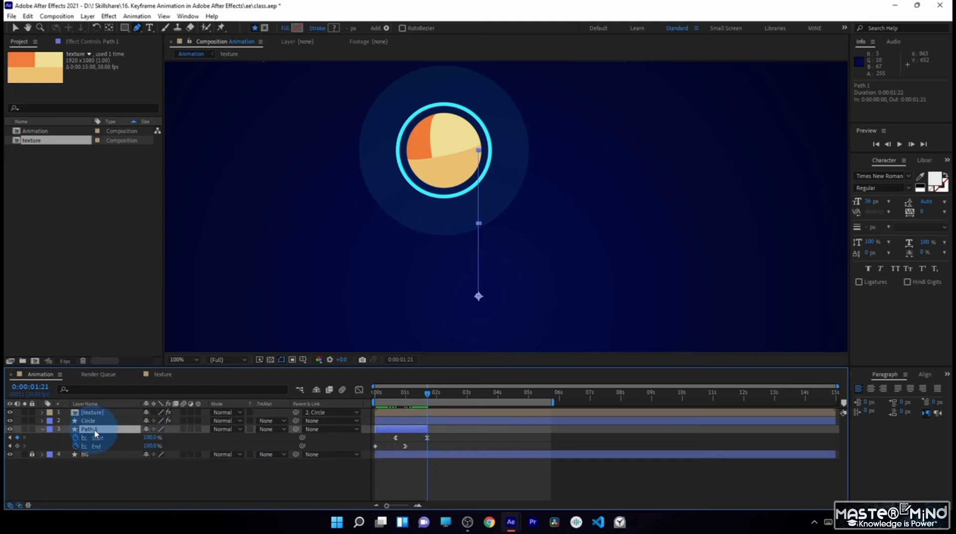
drag(378, 396, 431, 440)
click(47, 432)
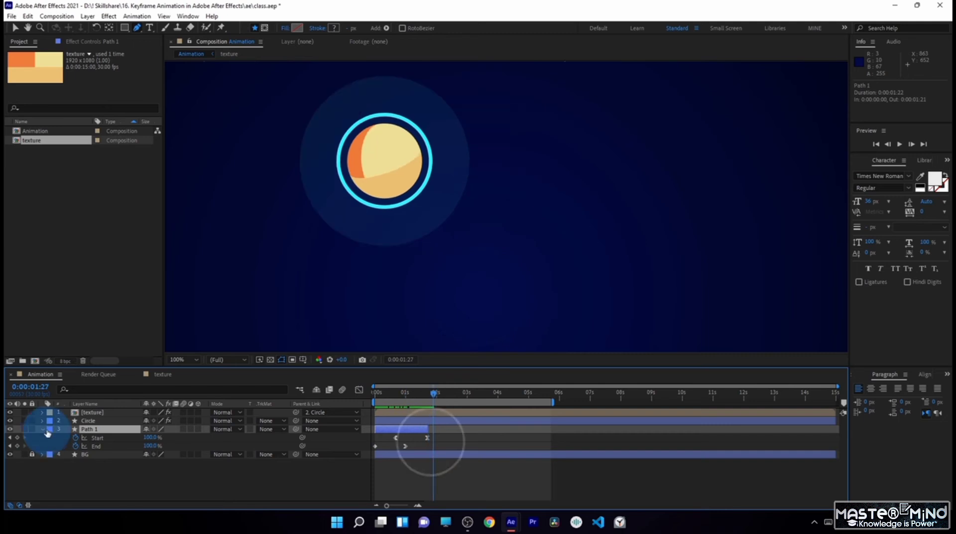
click(43, 430)
Step: Preview the line and ball animation over the work area
drag(377, 394, 418, 430)
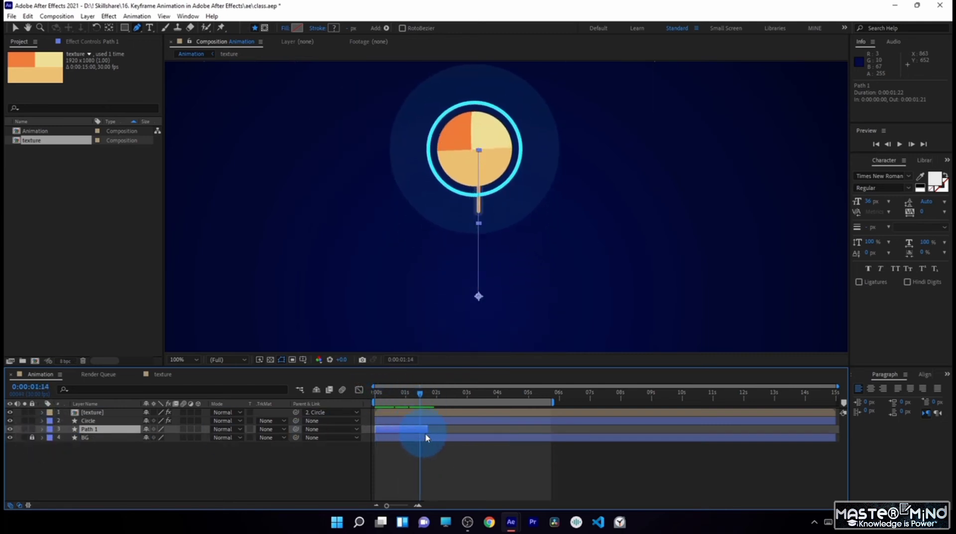
click(518, 473)
key(KP_0)
key(KP_0)
key(KP_0)
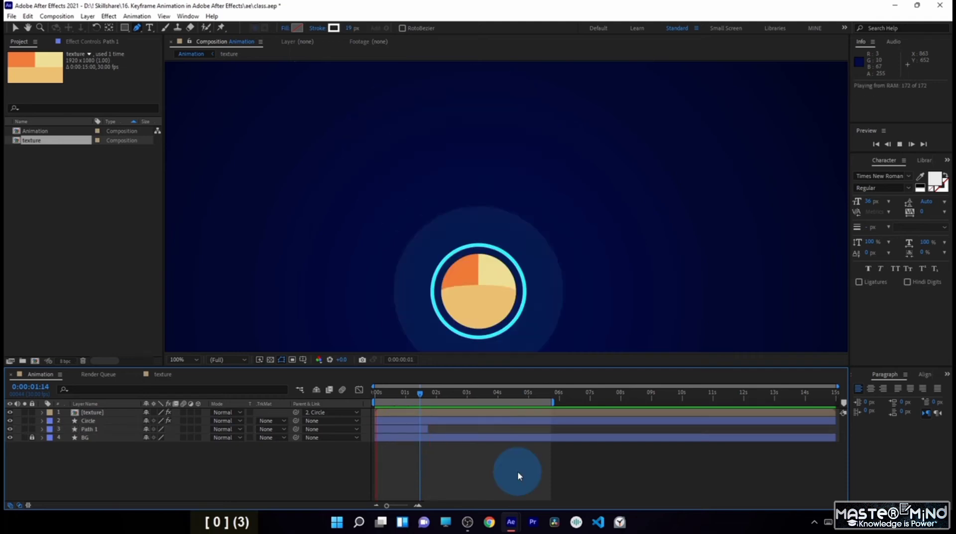
key(KP_0)
key(KP_0)
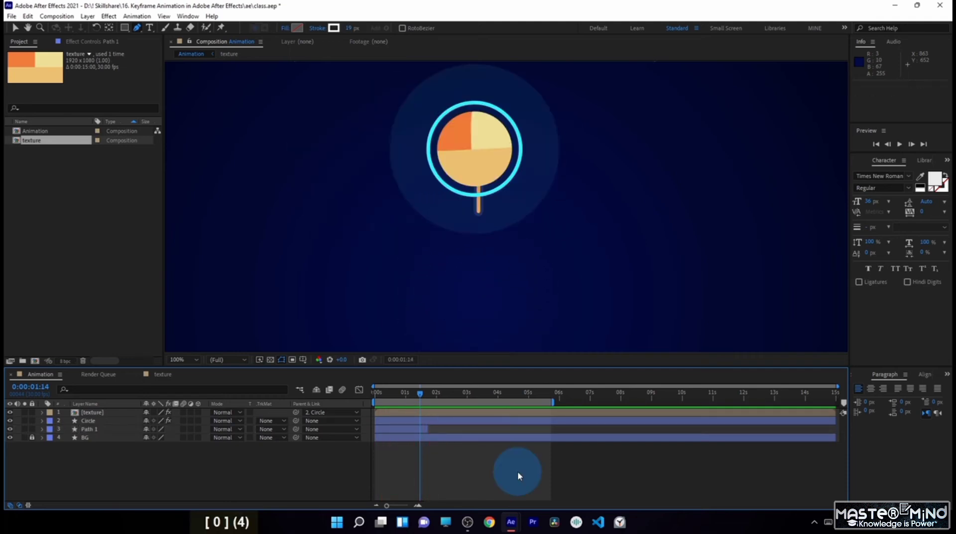
key(KP_0)
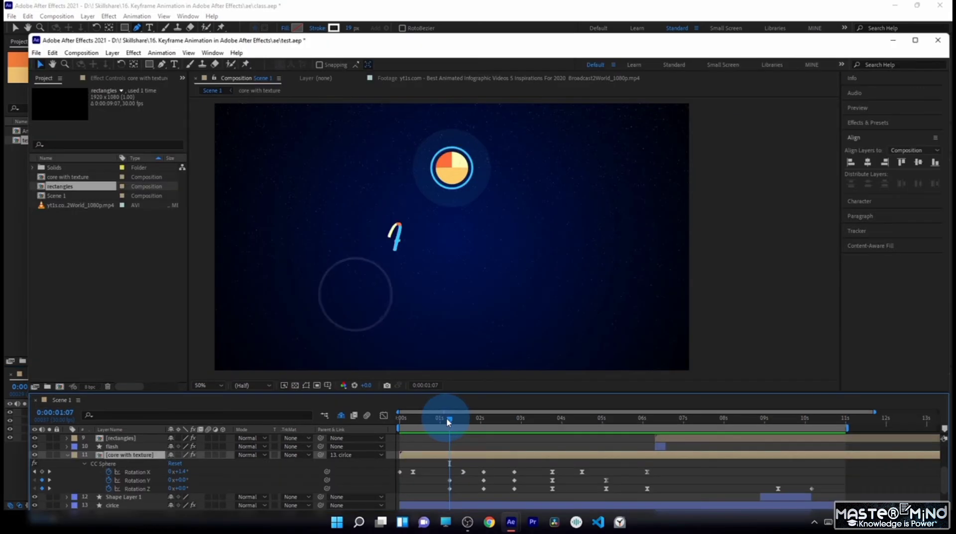
Step: Examine the motion in the test.aep reference project, then review the ball's travel in the class.aep composition
drag(449, 420, 545, 465)
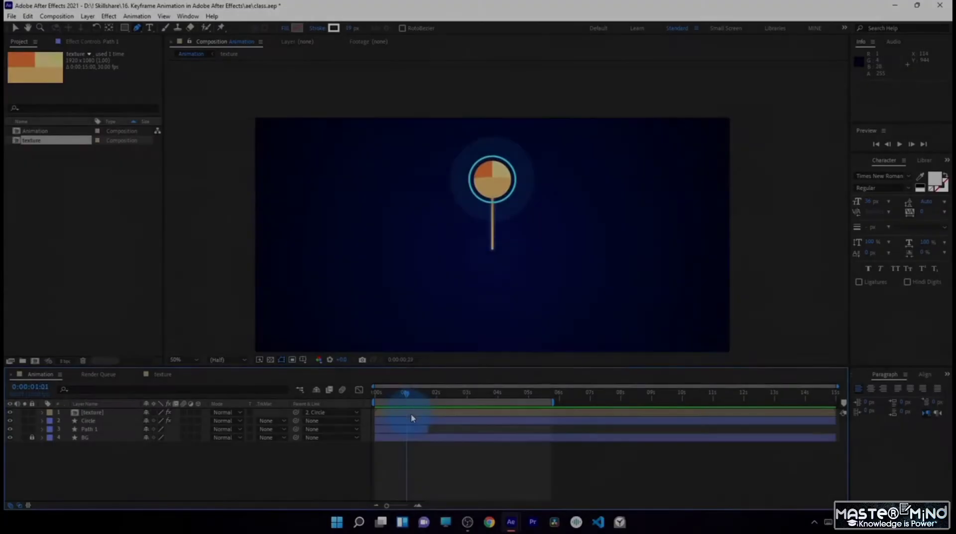
drag(405, 421, 444, 419)
key(space)
drag(497, 282, 474, 242)
click(479, 393)
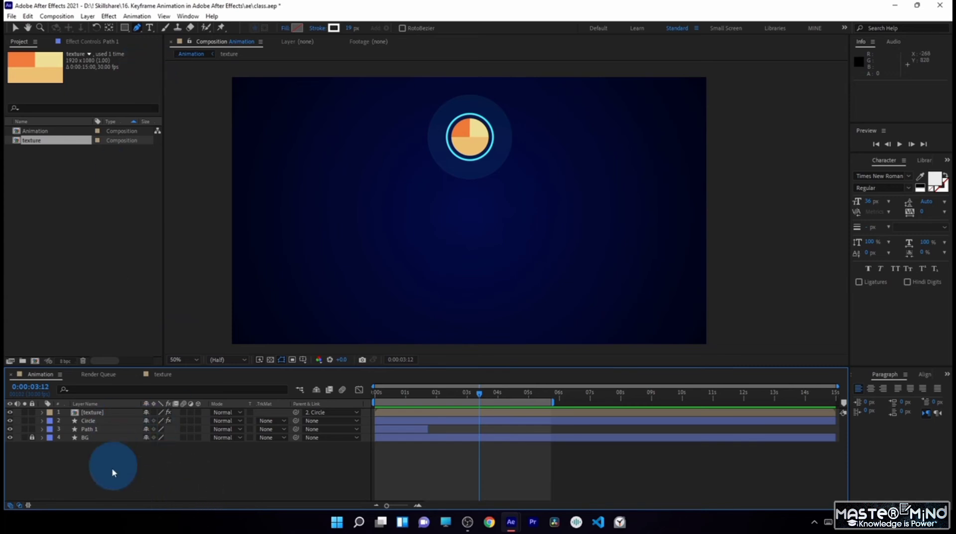
Step: Draw a new Pen tool curve from the ball's centre at 0:00:01:08 to its lowest position at 0:00:02:10, with long horizontal handles
click(137, 28)
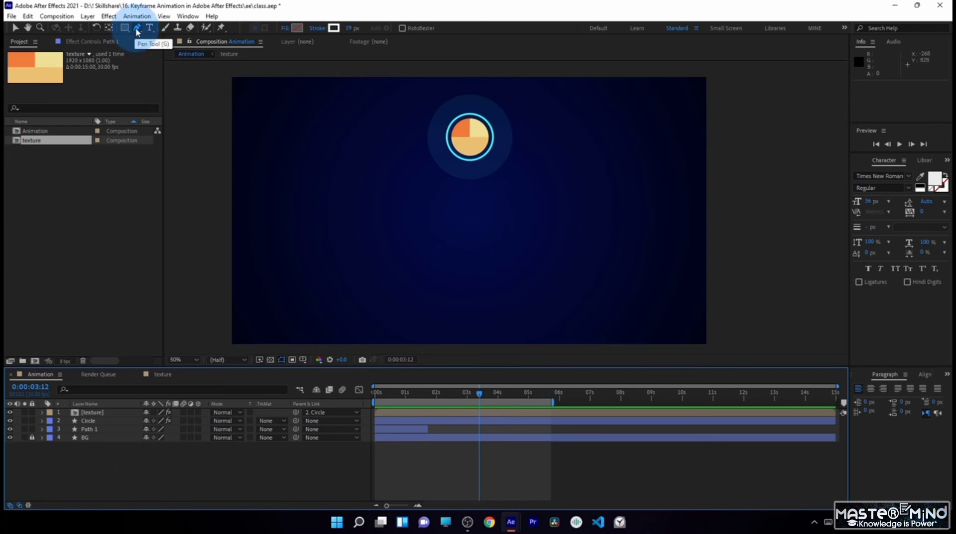
click(471, 393)
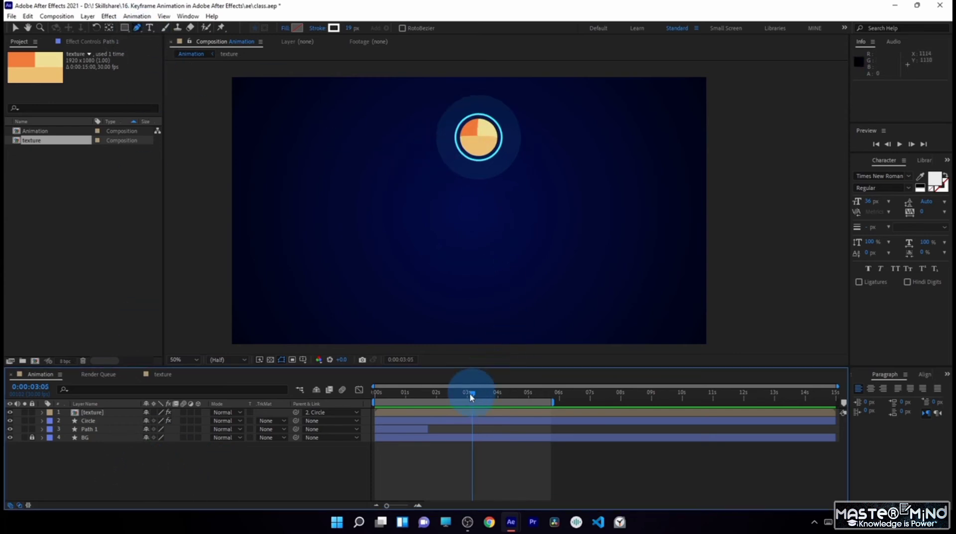
drag(471, 395, 402, 410)
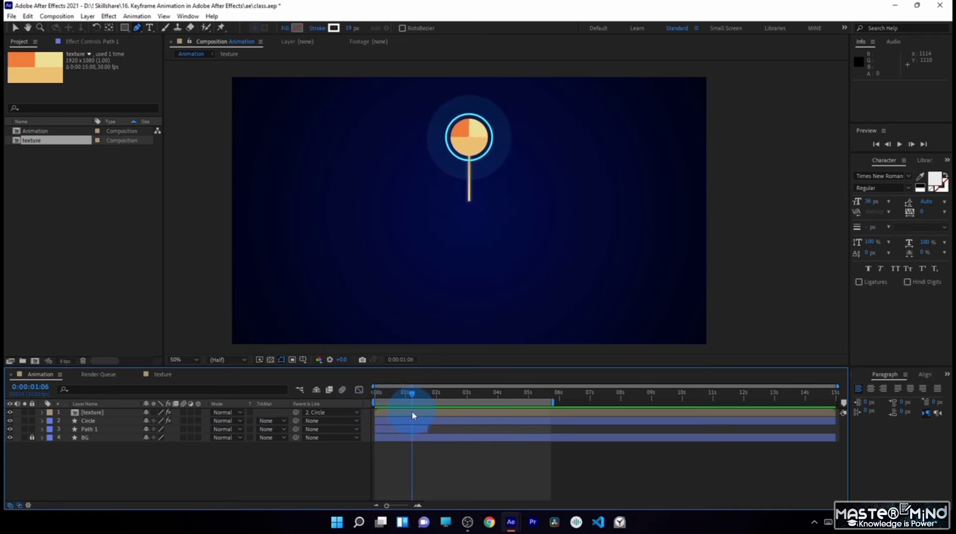
click(491, 157)
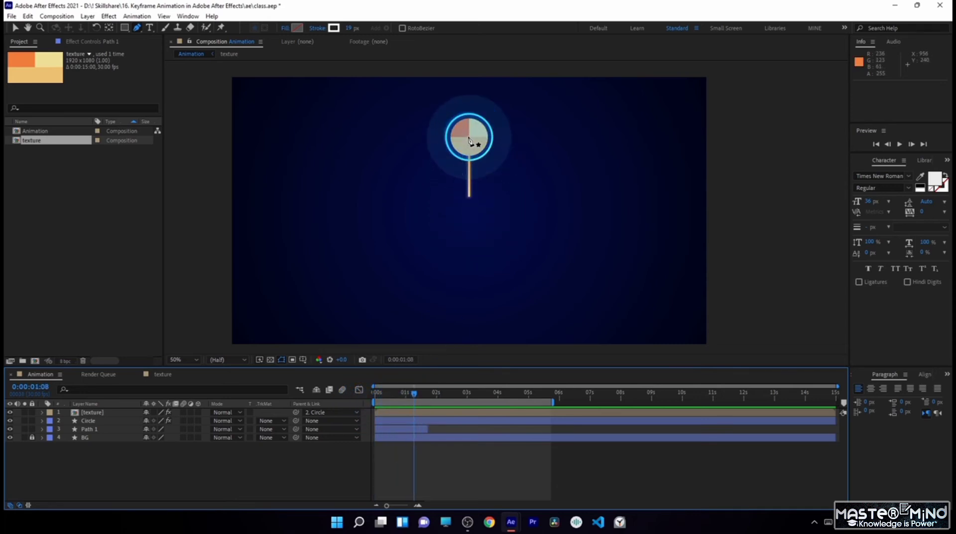
click(469, 137)
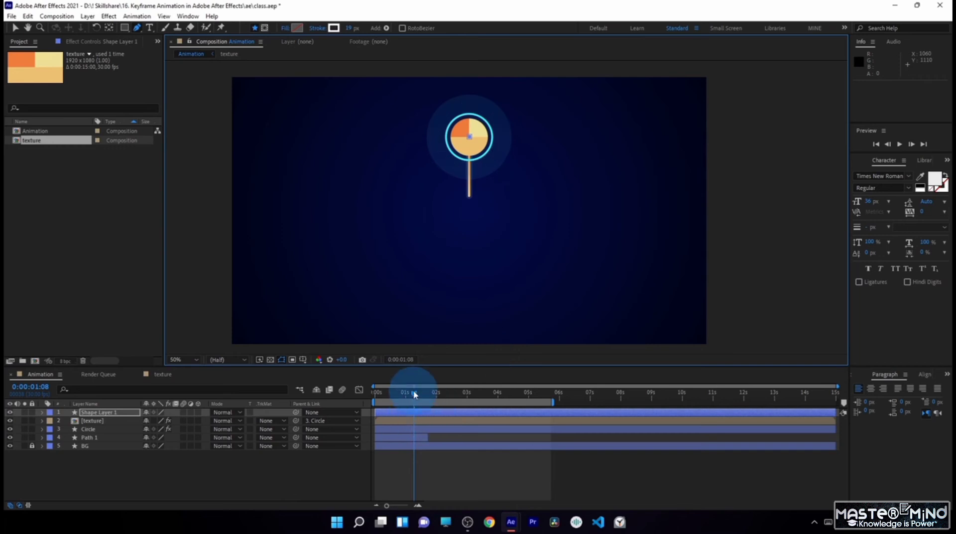
drag(414, 391, 447, 405)
click(466, 305)
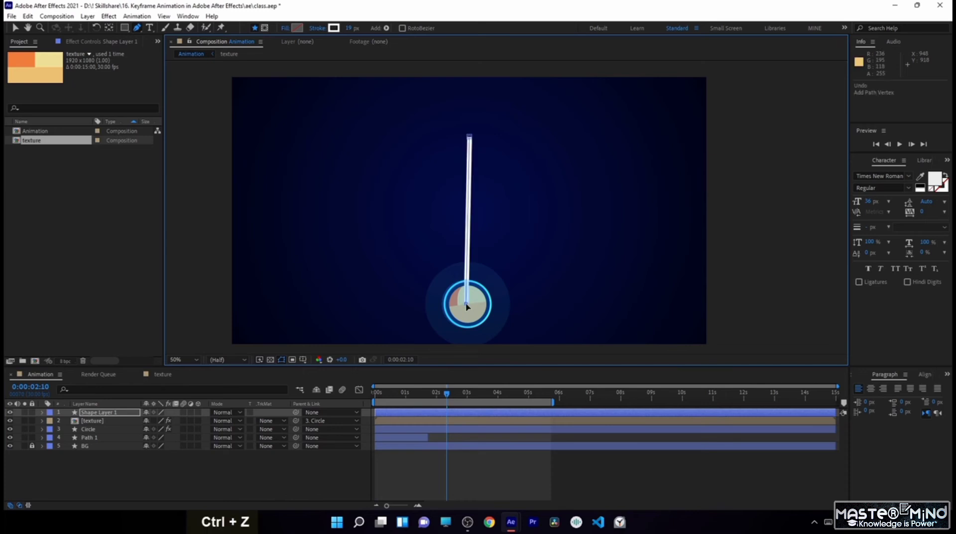
mouse_move(467, 308)
mouse_down()
mouse_move(546, 324)
mouse_move(701, 309)
mouse_move(593, 309)
mouse_move(602, 308)
mouse_up()
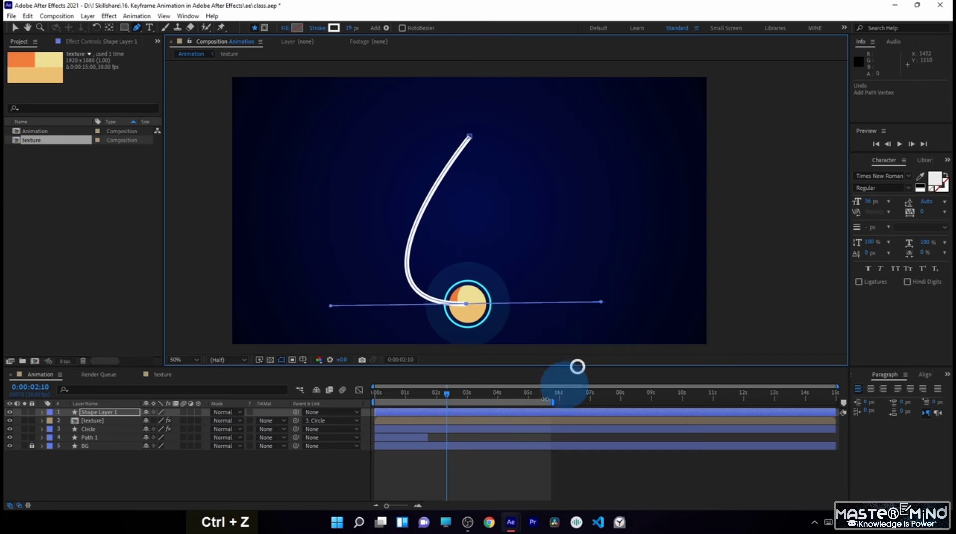
Step: Close the curve at the ball's upper position at 0:00:03:11 with horizontal handles, and lengthen the lower vertex's handles into an oval
drag(454, 395, 482, 311)
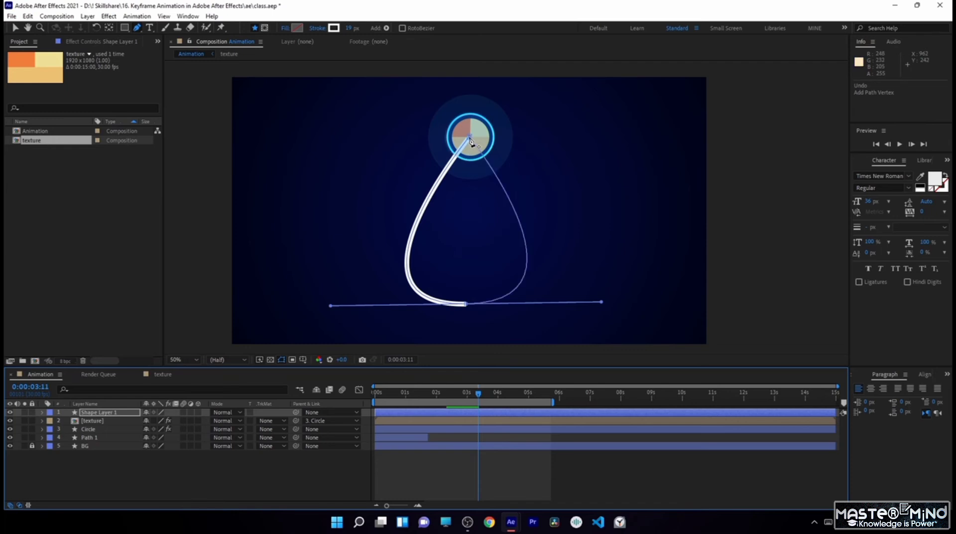
drag(470, 141, 324, 137)
drag(602, 301, 613, 303)
drag(331, 302, 323, 304)
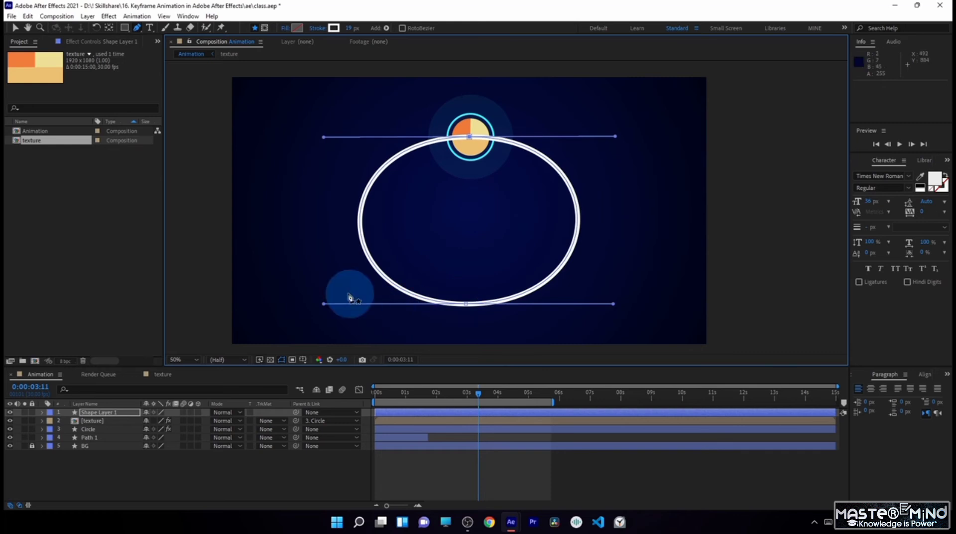
Step: Extend the oval's two left-hand handles outward so its left side meets the ball's position at 0:00:02:06
drag(388, 394, 443, 410)
click(433, 140)
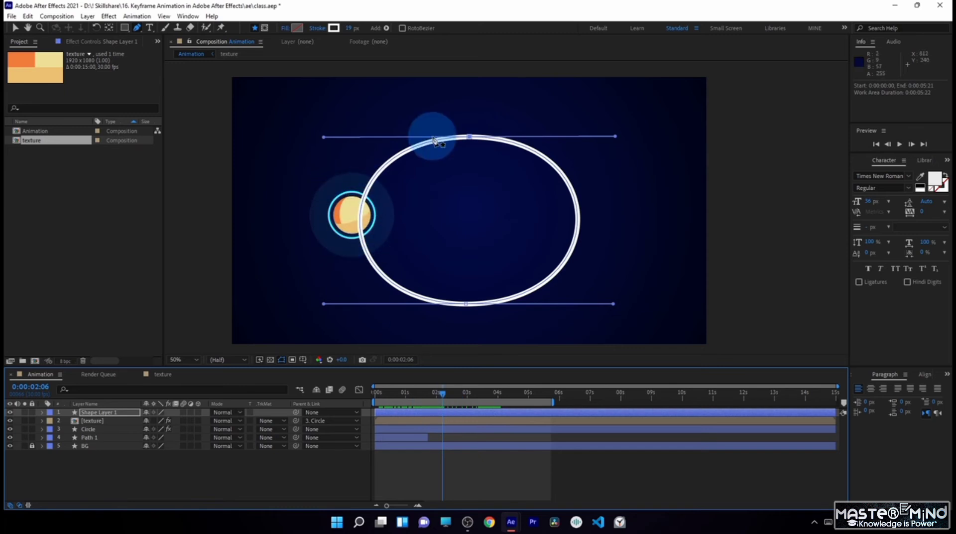
click(358, 215)
click(327, 304)
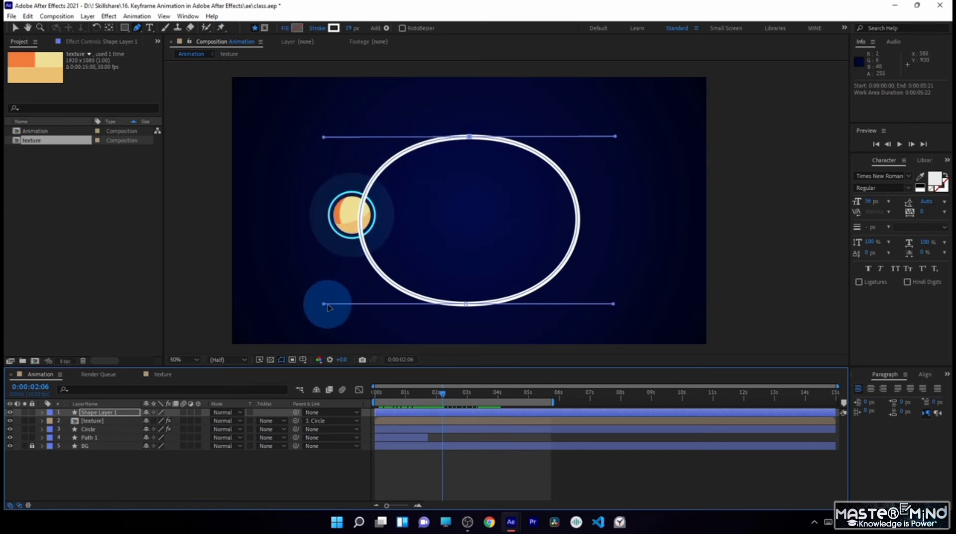
drag(324, 307, 306, 304)
drag(324, 136, 307, 137)
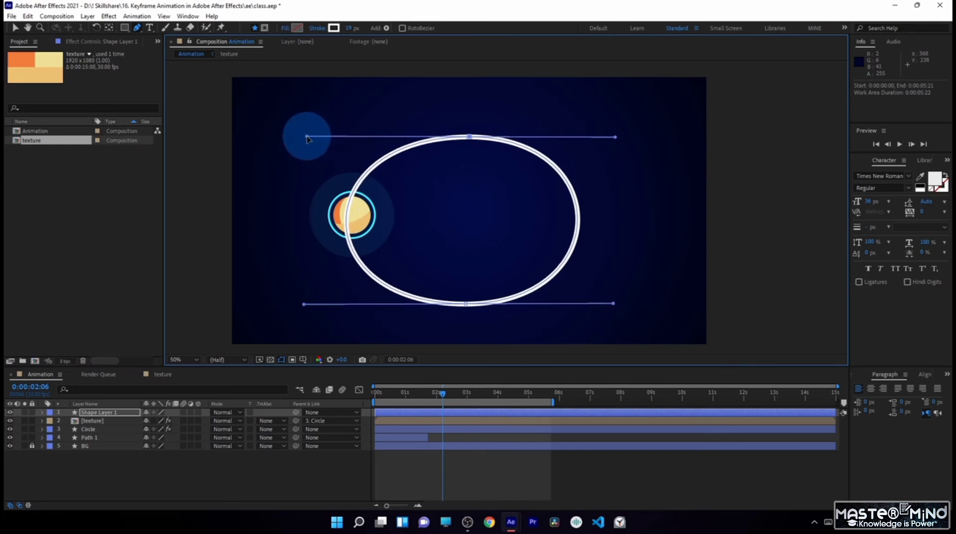
Step: Pull the oval's two left-hand handles slightly inward to level them, and scrub the timeline to compare the path with the ball's travel
drag(443, 394, 452, 394)
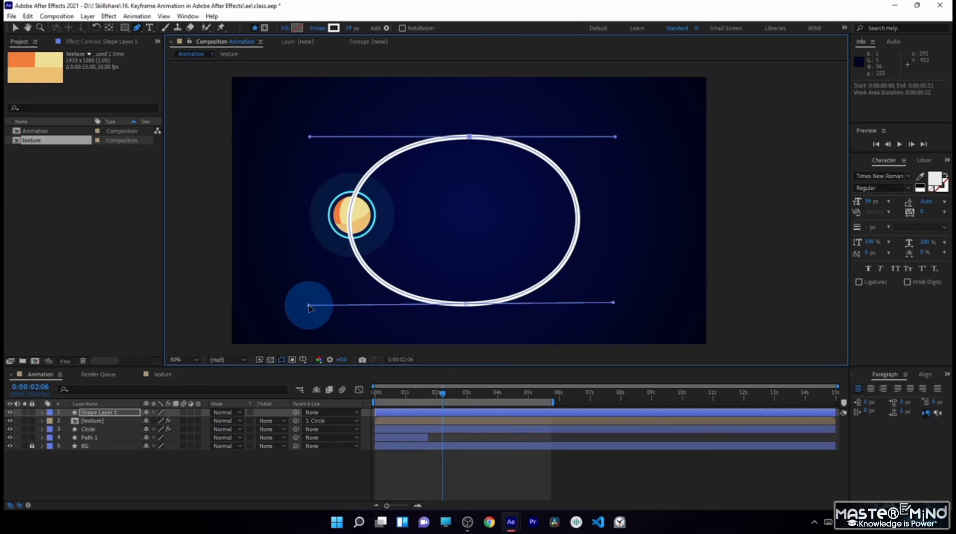
drag(310, 309, 311, 309)
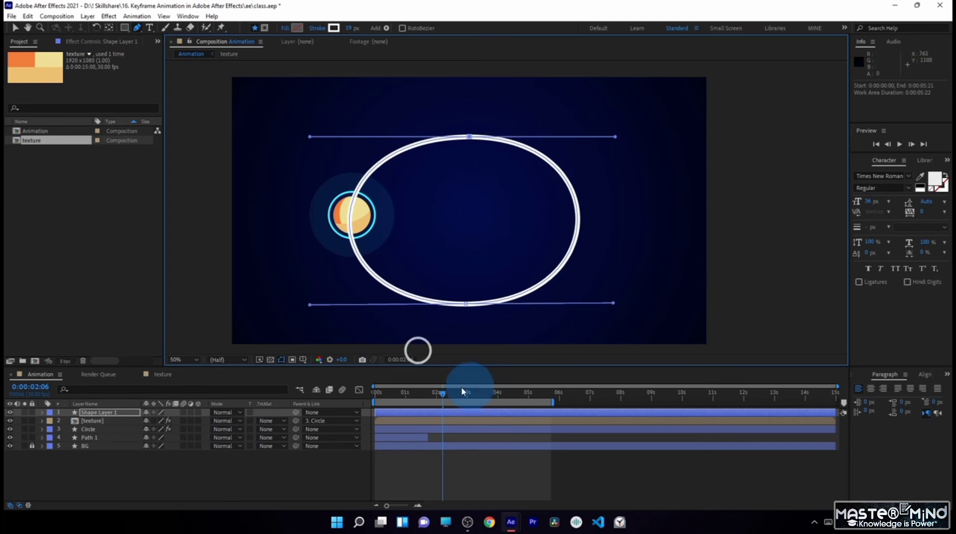
drag(443, 395, 462, 395)
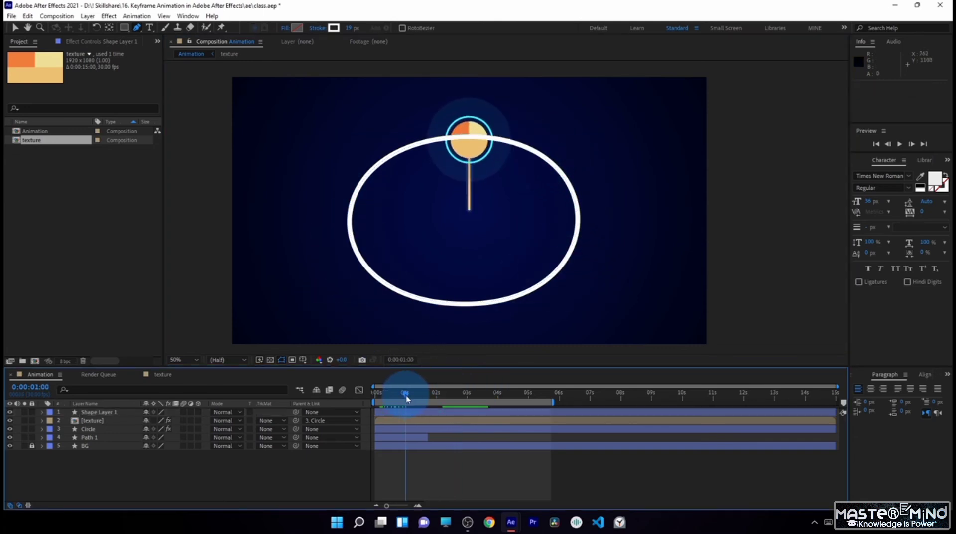
drag(405, 397, 426, 401)
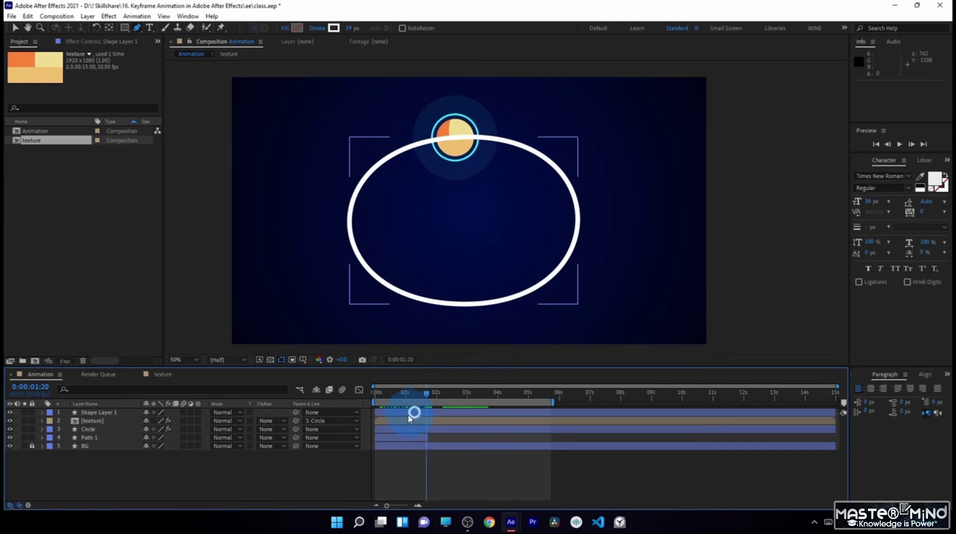
Step: Rename the oval's shape layer Path 2
click(102, 412)
key(Return)
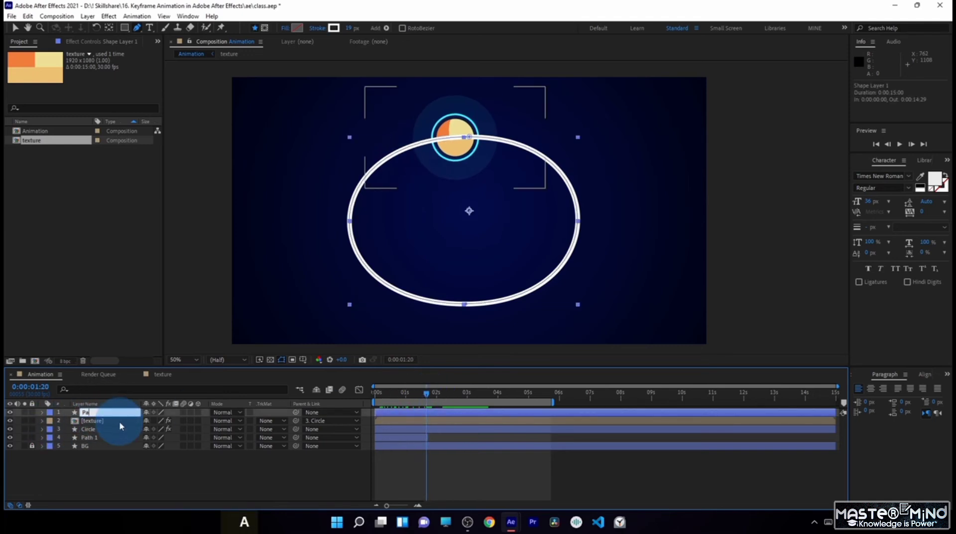
text(Path 2)
key(Return)
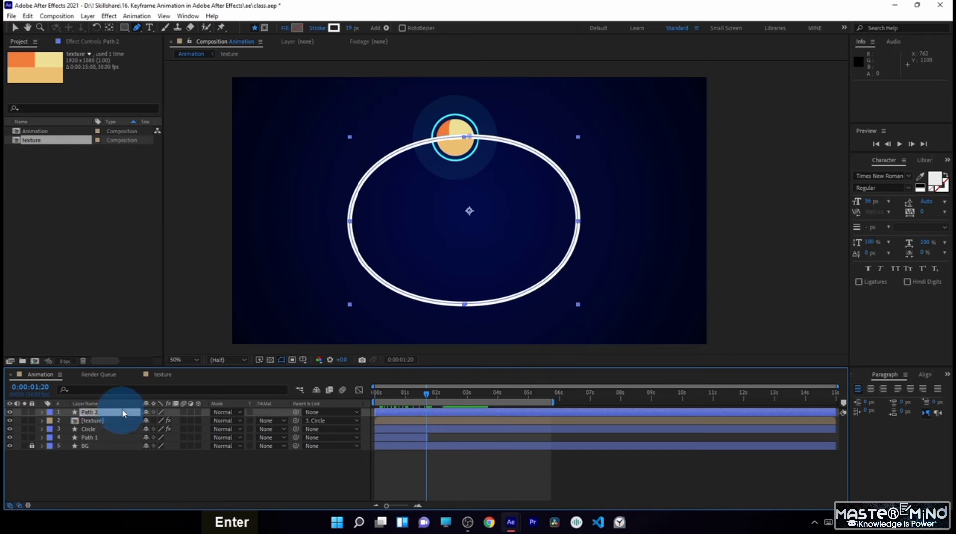
Step: Set the Path 2 stroke width to 11 px and change its stroke type to Linear Gradient
click(418, 393)
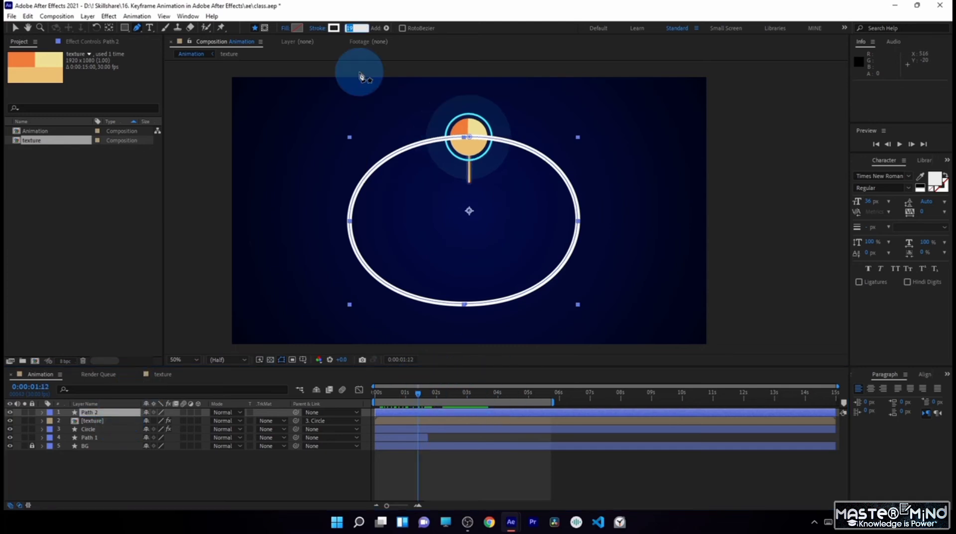
text(11)
key(Return)
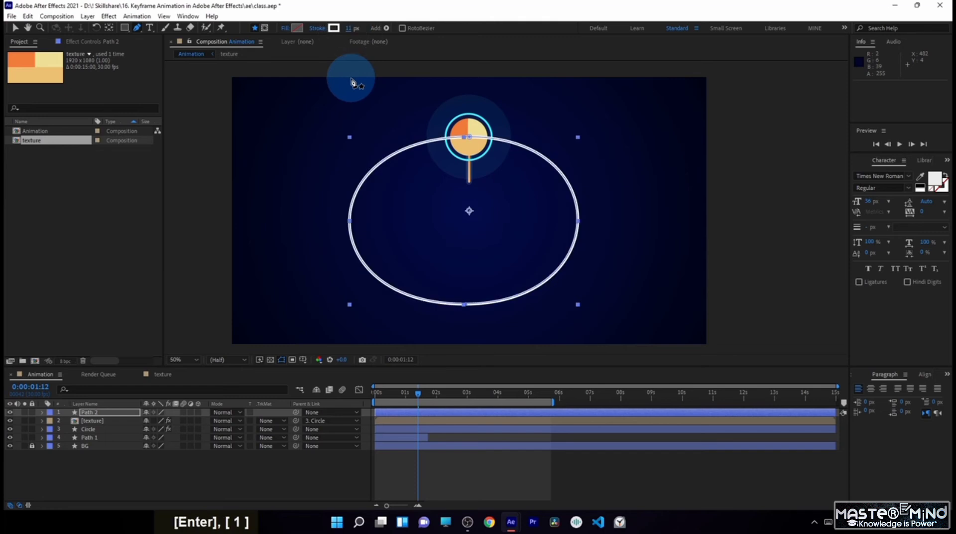
click(419, 410)
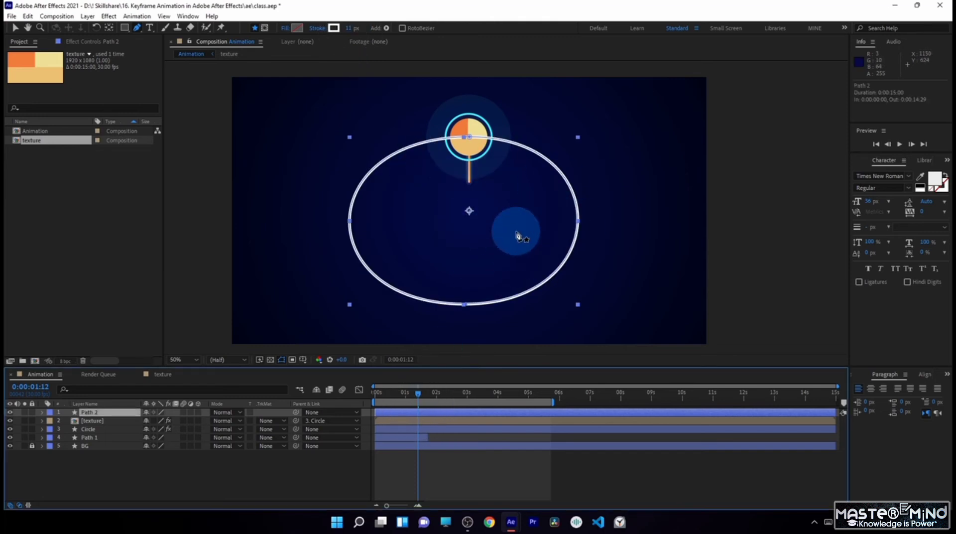
click(315, 30)
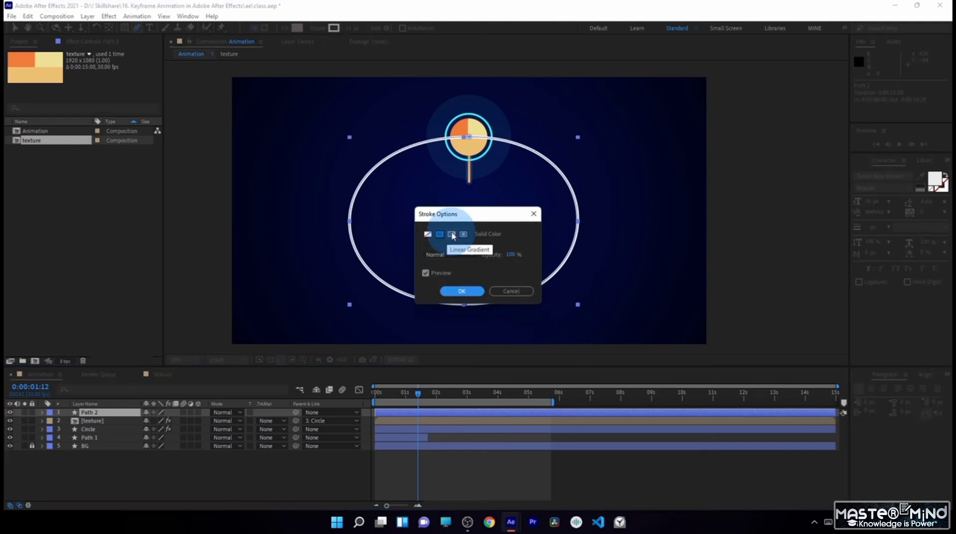
click(453, 236)
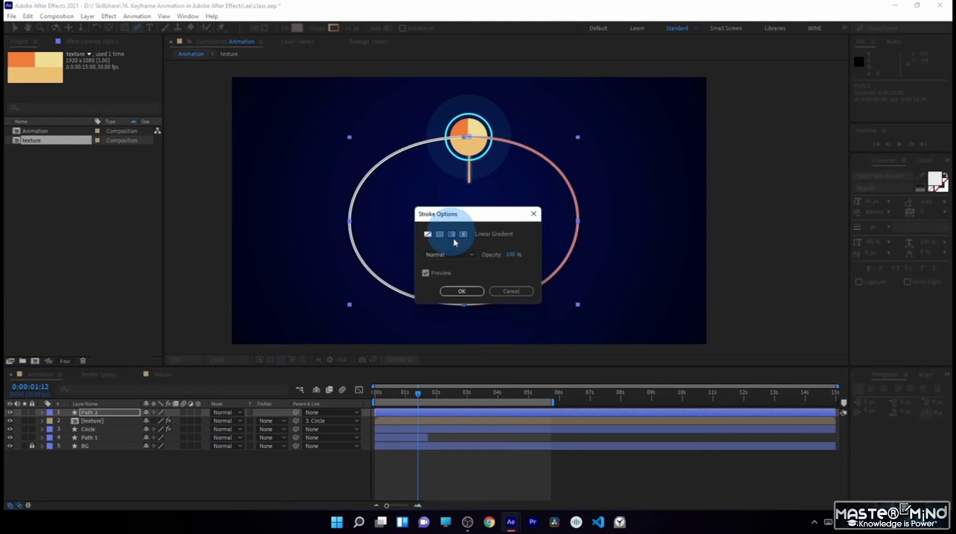
click(461, 291)
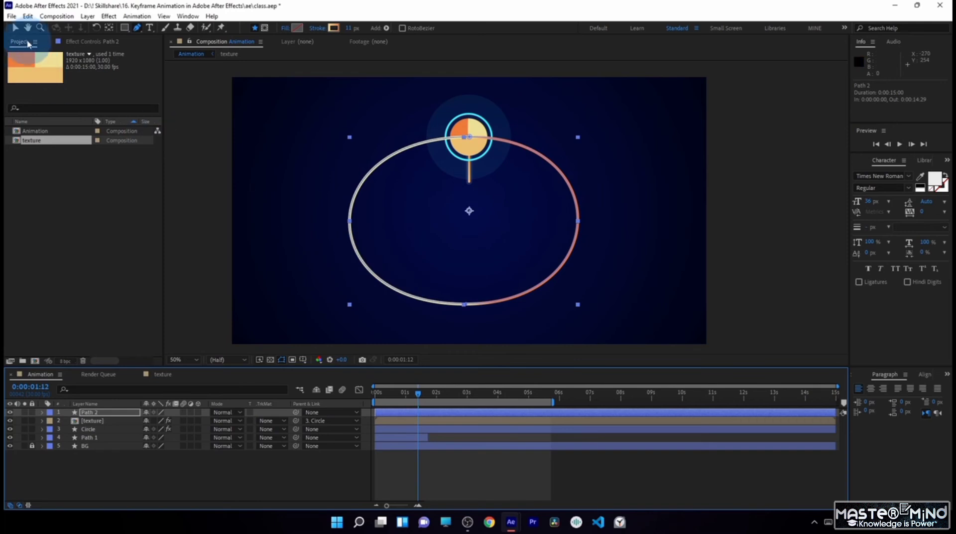
Step: Make the stroke gradient run vertically, with its start point at the oval's lowest point and its end point at the ball
click(15, 28)
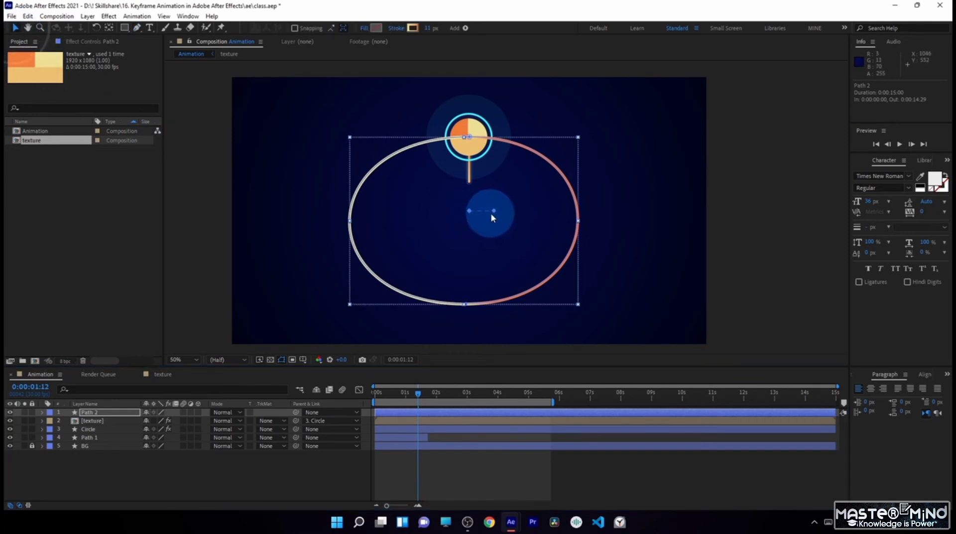
mouse_move(493, 210)
mouse_down()
mouse_move(458, 245)
mouse_move(437, 204)
mouse_move(469, 216)
mouse_move(465, 284)
mouse_move(469, 214)
mouse_move(464, 304)
mouse_up()
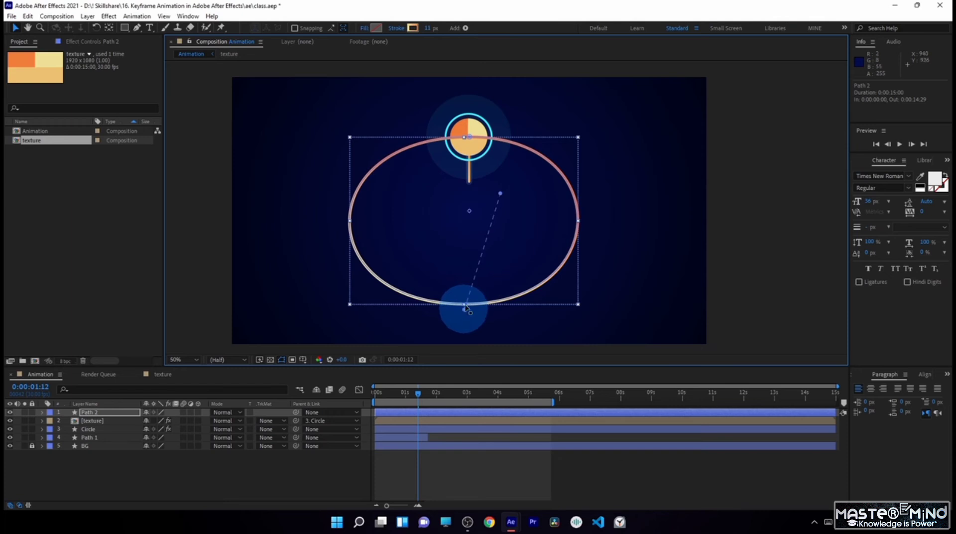
drag(497, 195, 480, 164)
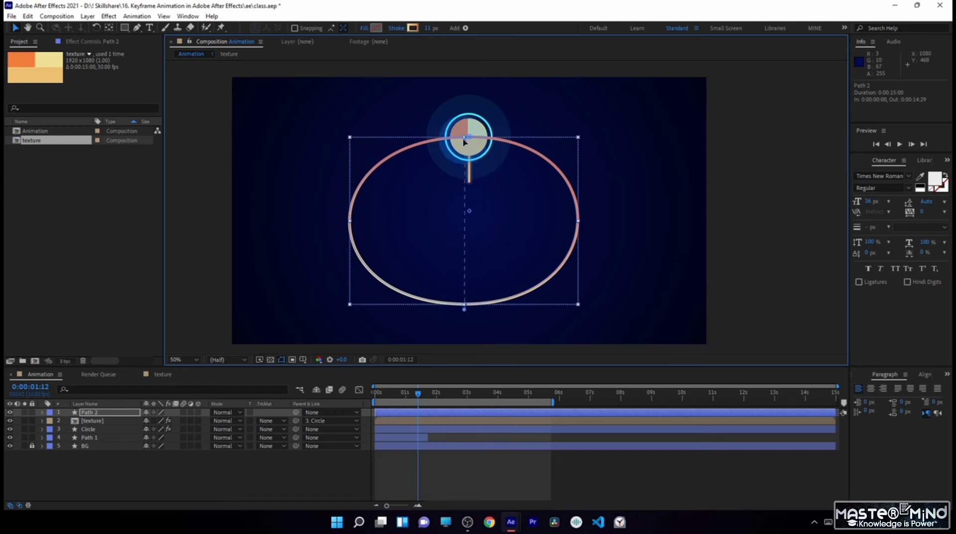
Step: Recolour the stroke gradient's first stop turquoise and add a yellow colour stop at 38.2%
click(413, 29)
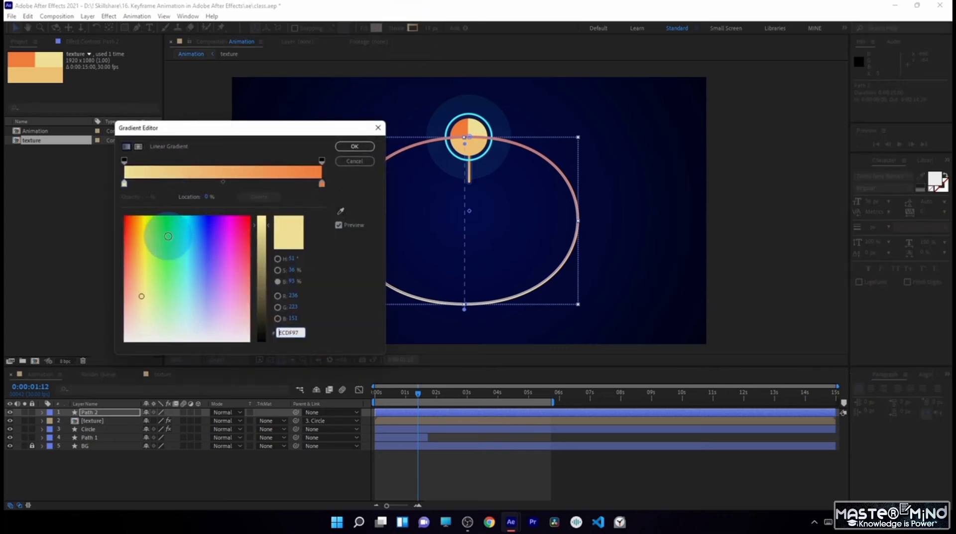
click(125, 184)
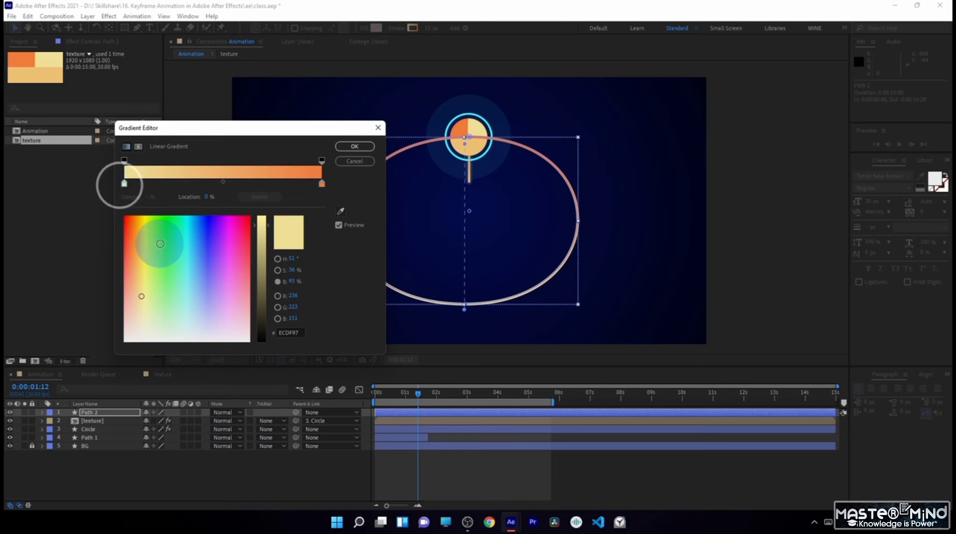
click(153, 239)
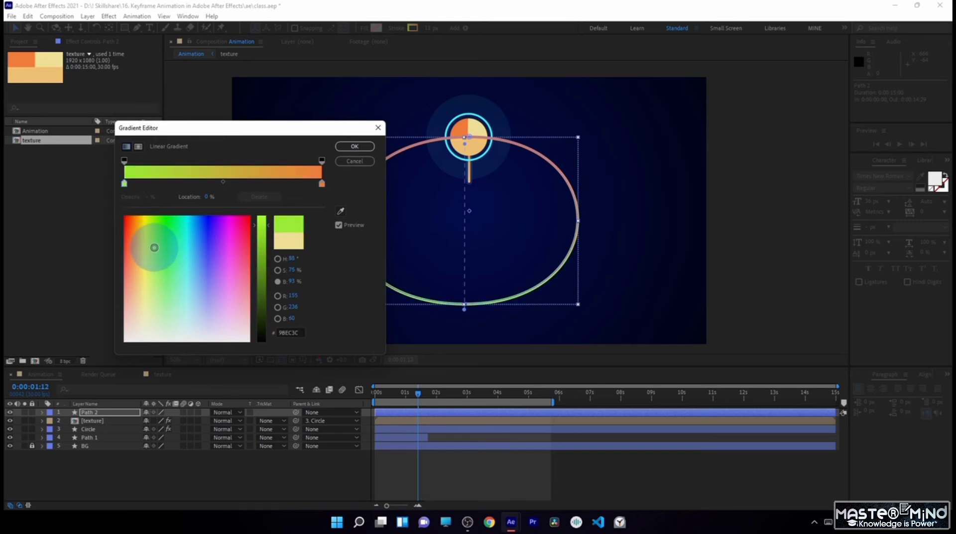
drag(162, 247, 180, 265)
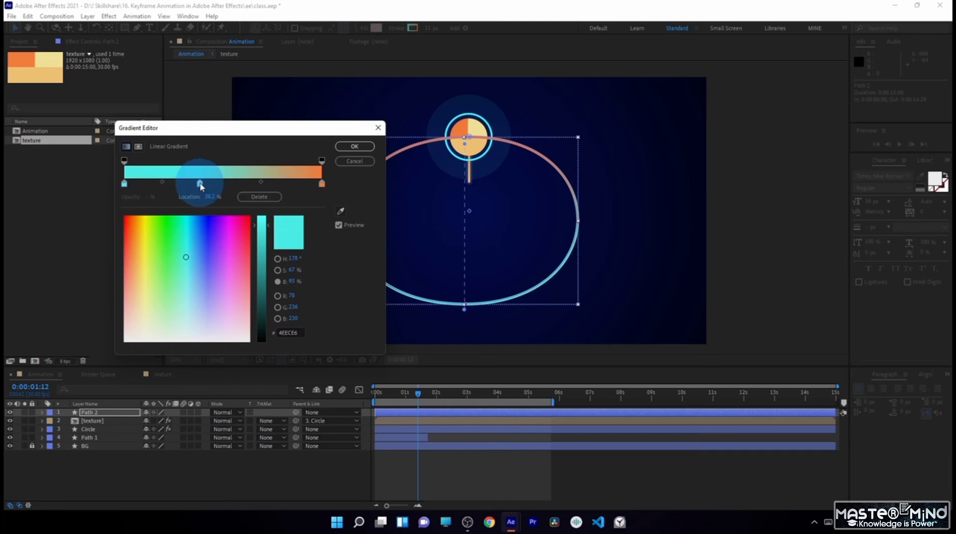
drag(141, 259, 146, 264)
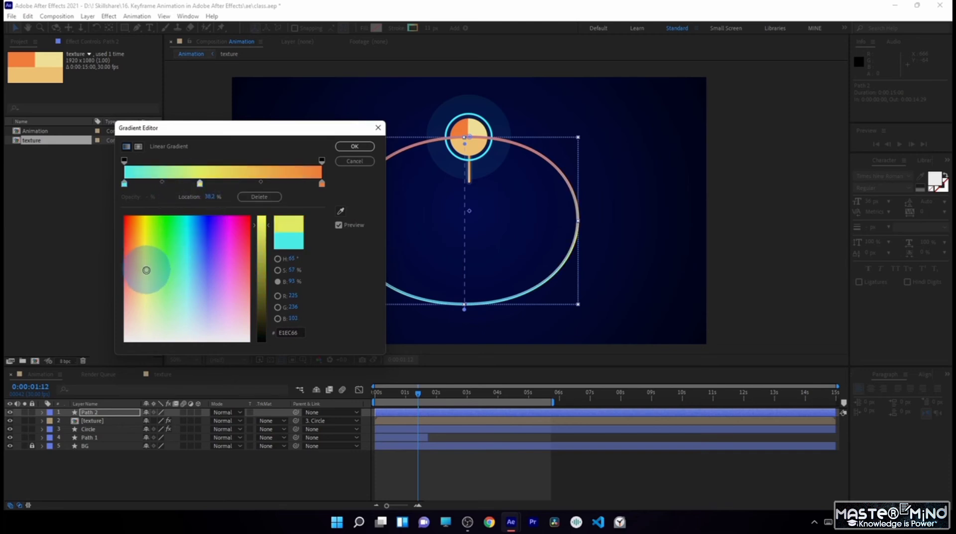
Step: Sample the ball's orange (EC7B3D) for the gradient's end stop, apply the gradient and deselect the layer
click(322, 184)
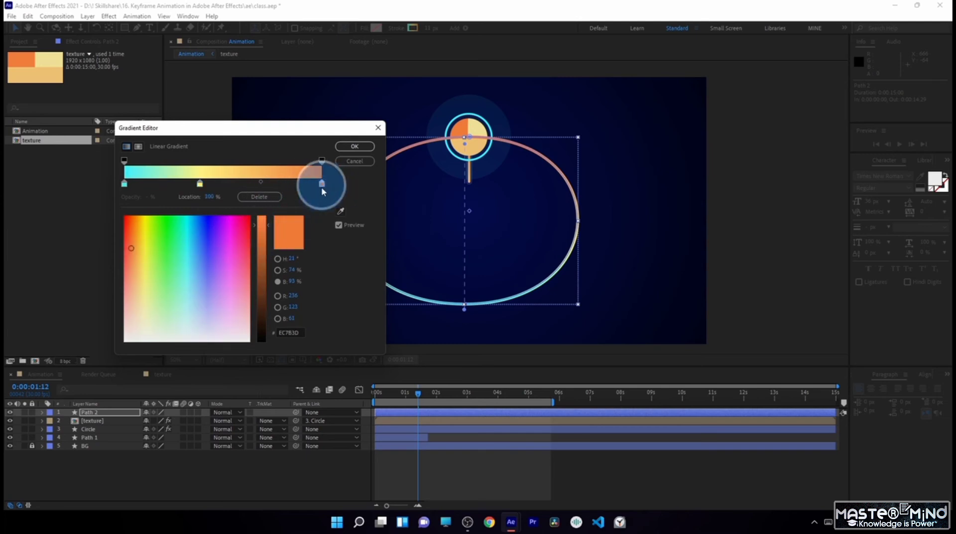
click(341, 211)
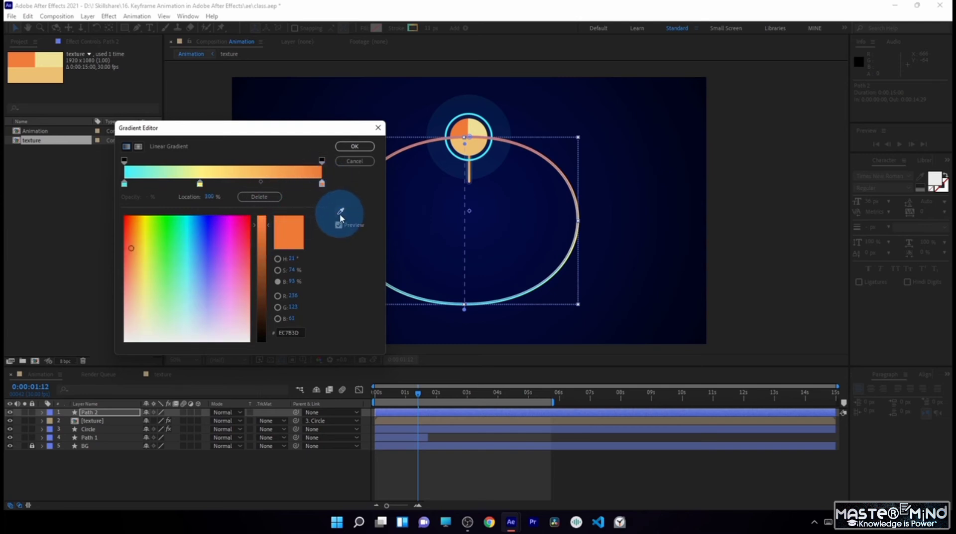
click(464, 128)
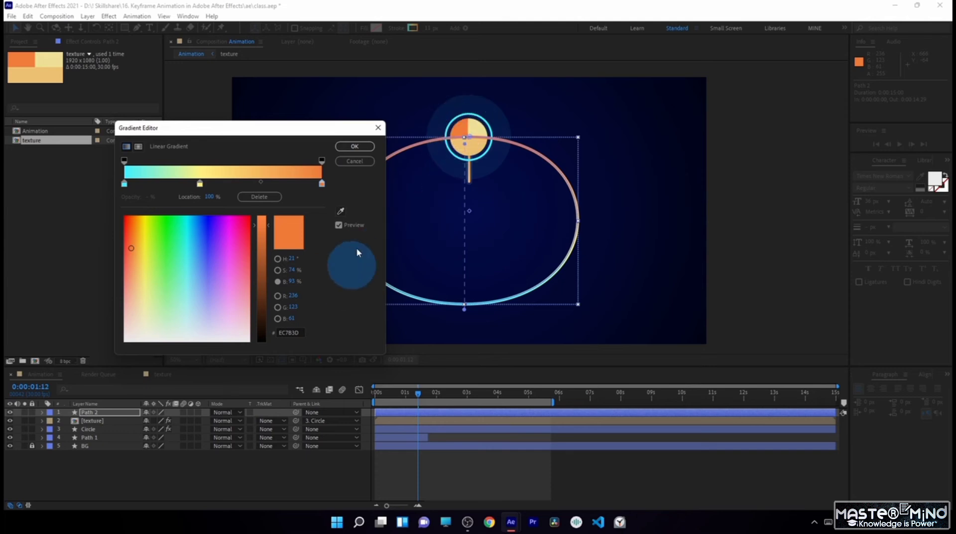
click(364, 148)
click(296, 471)
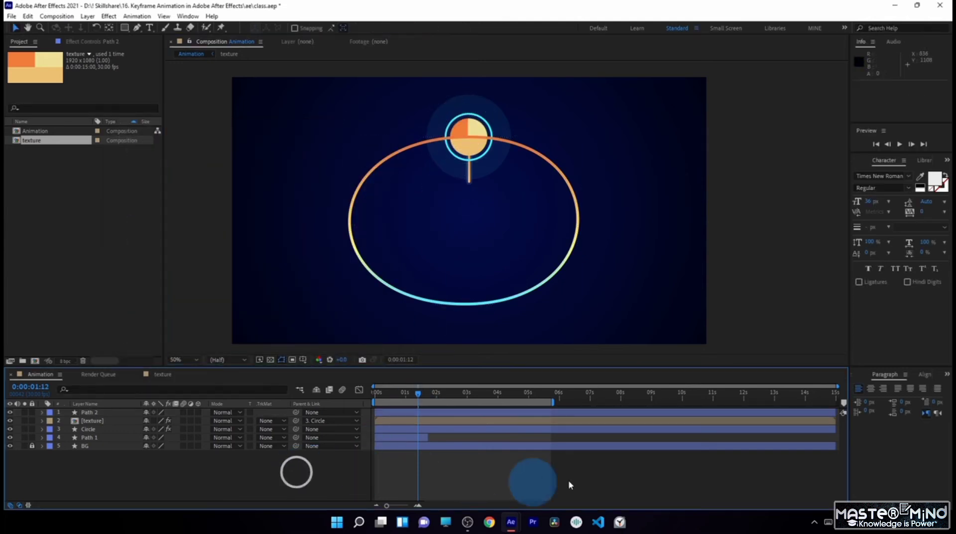
Step: Duplicate the Shape 1 group in the contents of the Path 2 layer
click(510, 150)
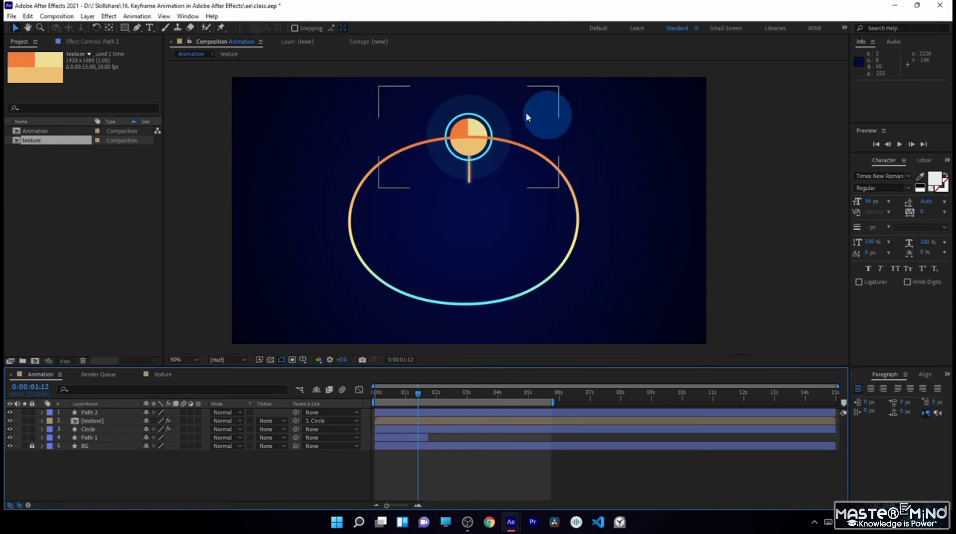
click(43, 413)
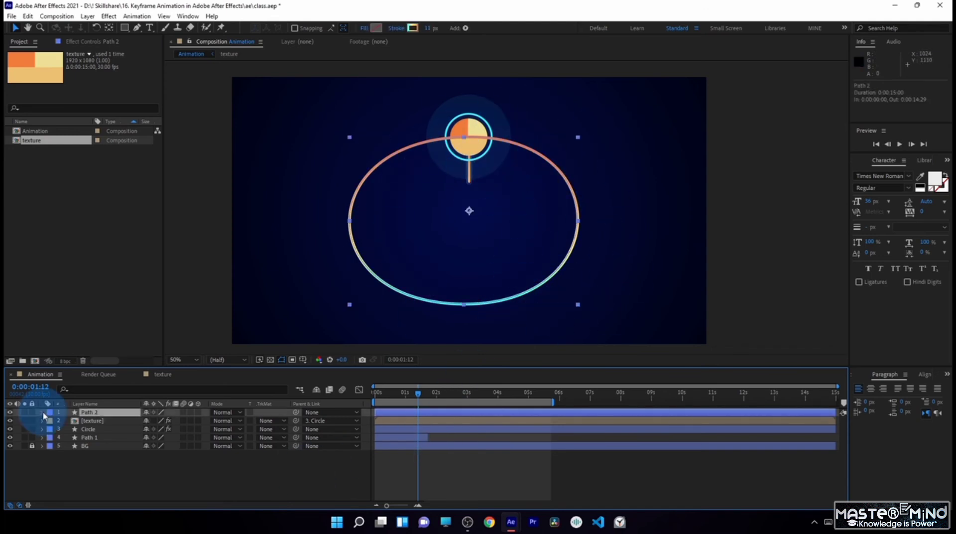
click(42, 413)
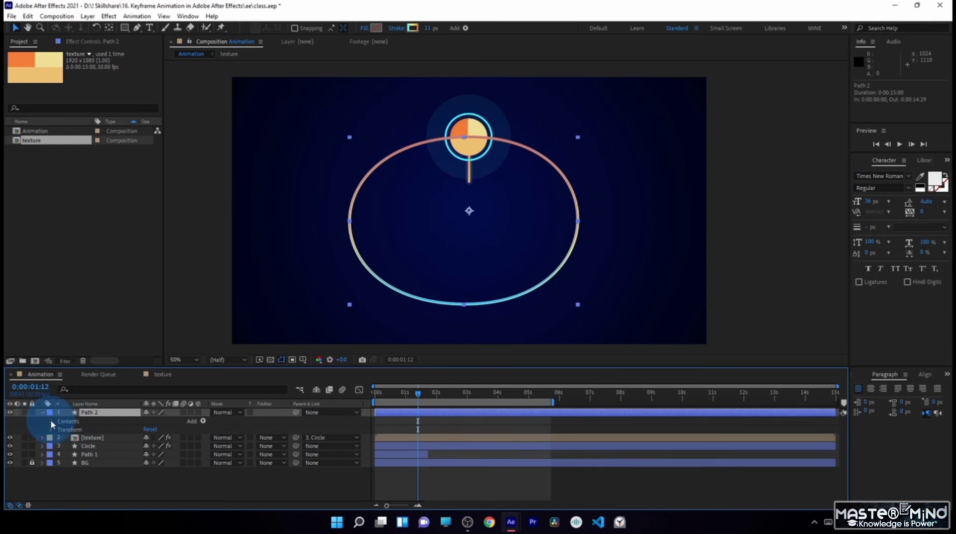
click(51, 420)
click(79, 431)
key(ctrl+d)
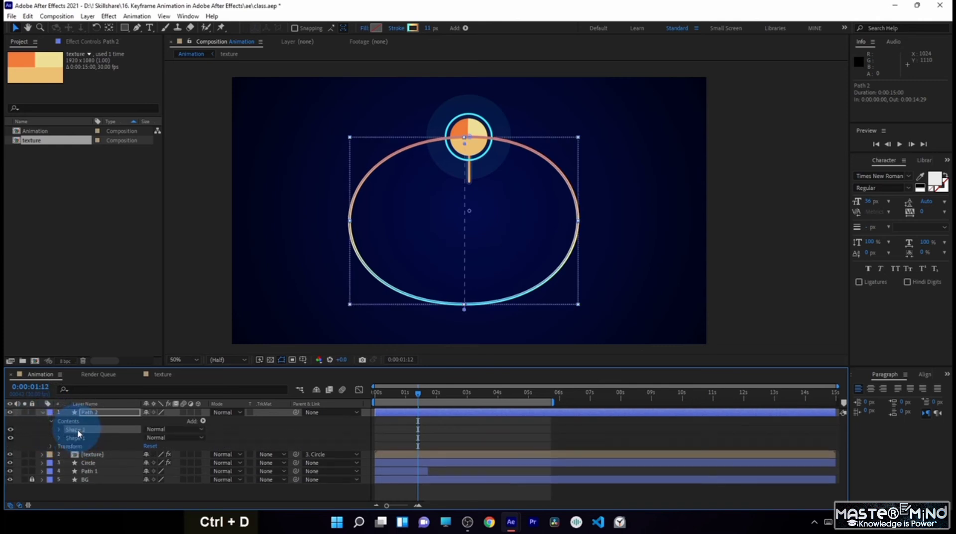
Step: Change the Shape 2 group's gradient stroke to Solid Color and set its width to 22 px
click(59, 429)
click(94, 447)
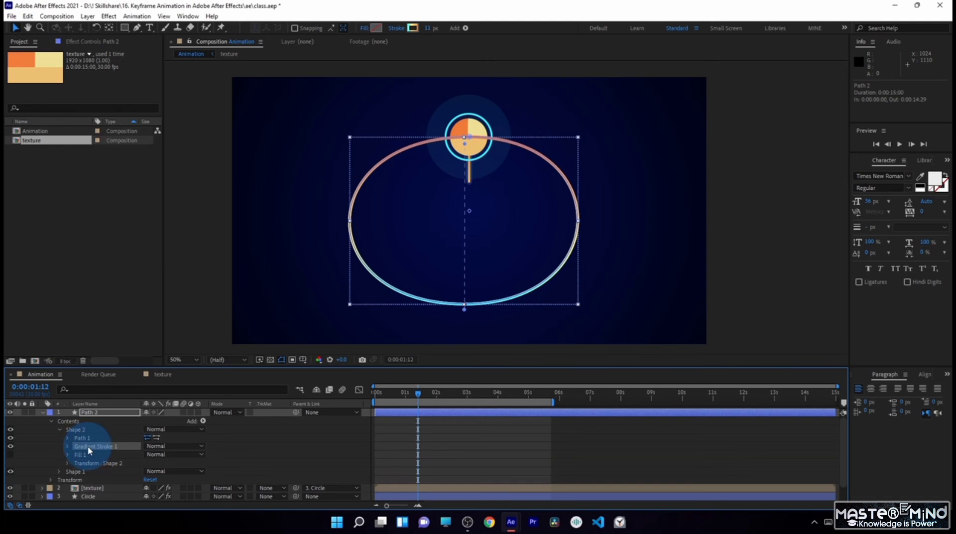
click(396, 28)
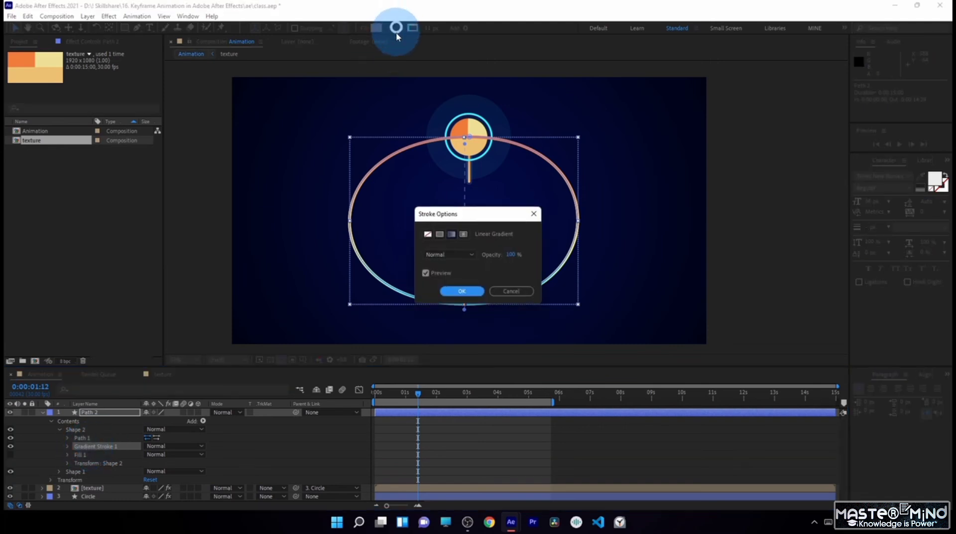
click(440, 234)
click(462, 290)
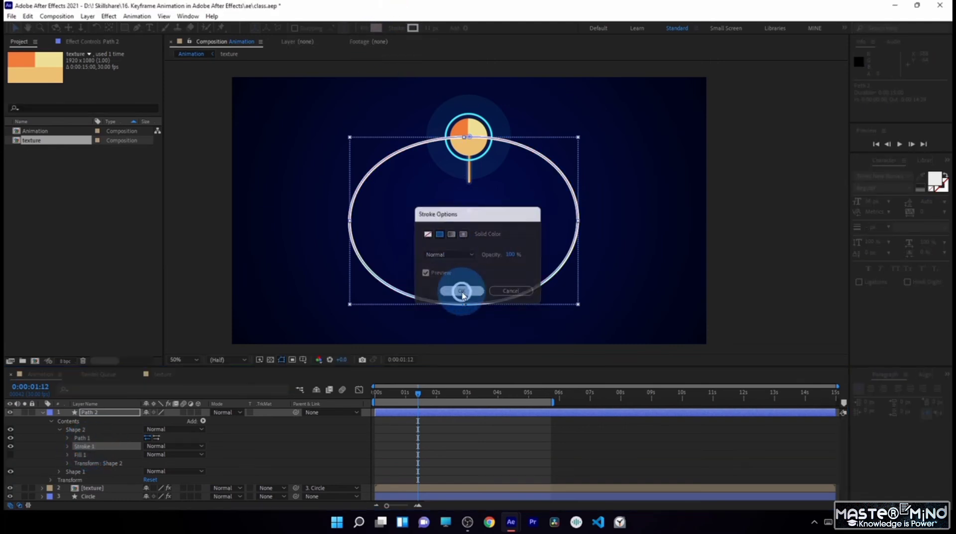
drag(427, 29, 437, 30)
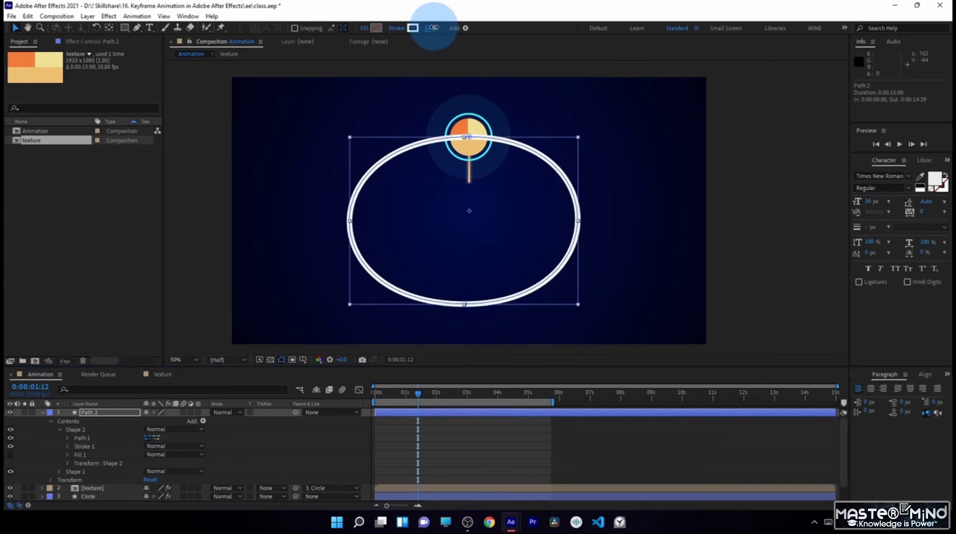
Step: Lower the opacity of the Shape 2 group's solid stroke to 17% for a soft glow, and deselect it
click(67, 446)
click(69, 446)
click(145, 451)
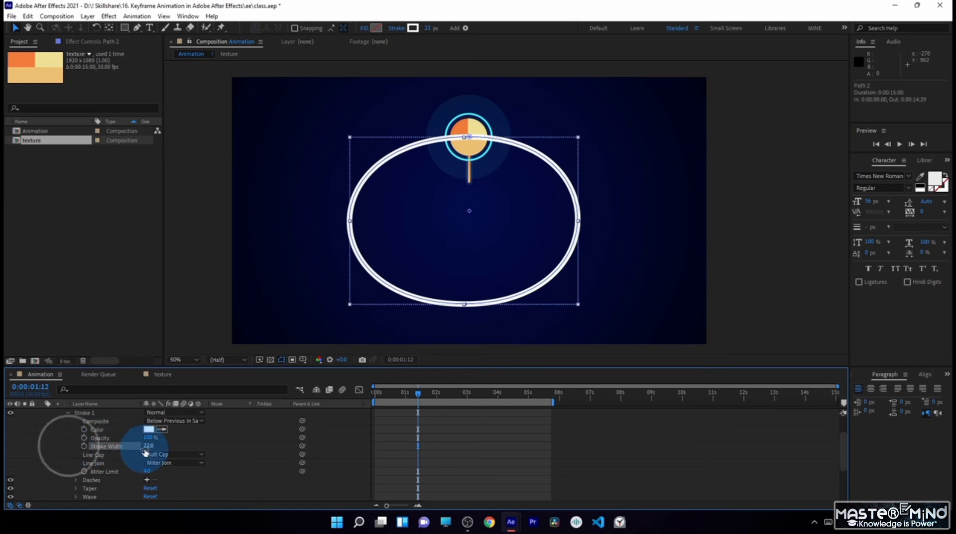
drag(149, 438, 153, 446)
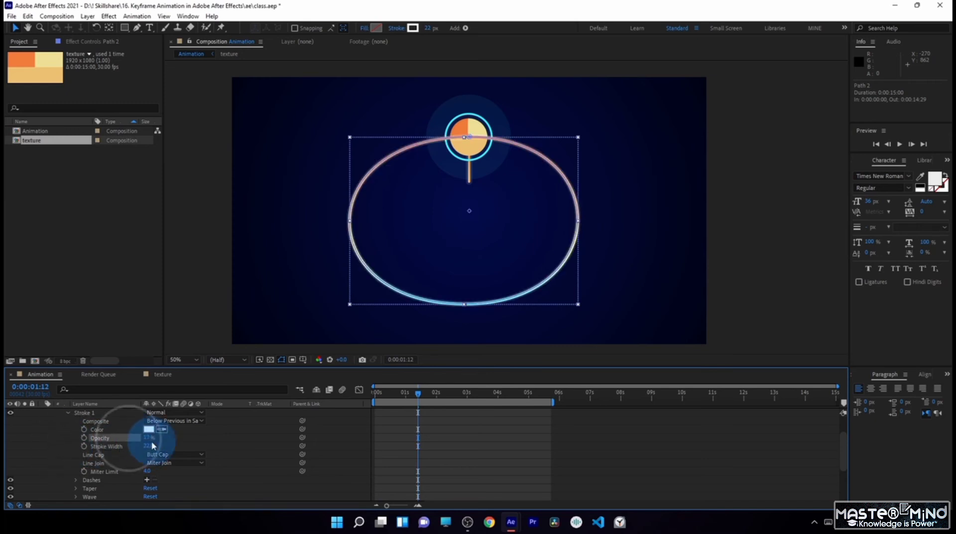
click(197, 435)
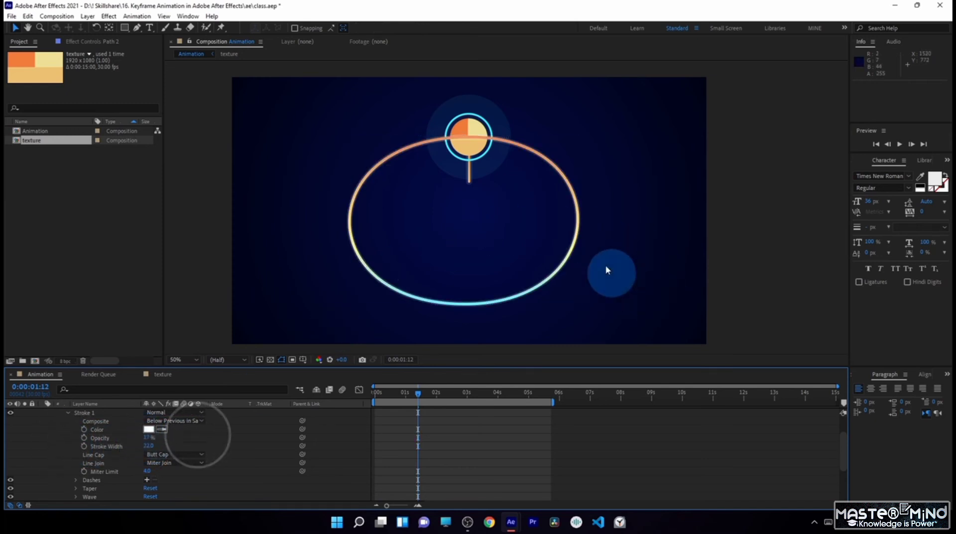
Step: Add a Trim Paths operator to the contents of the Path 2 layer and expand its properties
scroll(605, 265, up, 2)
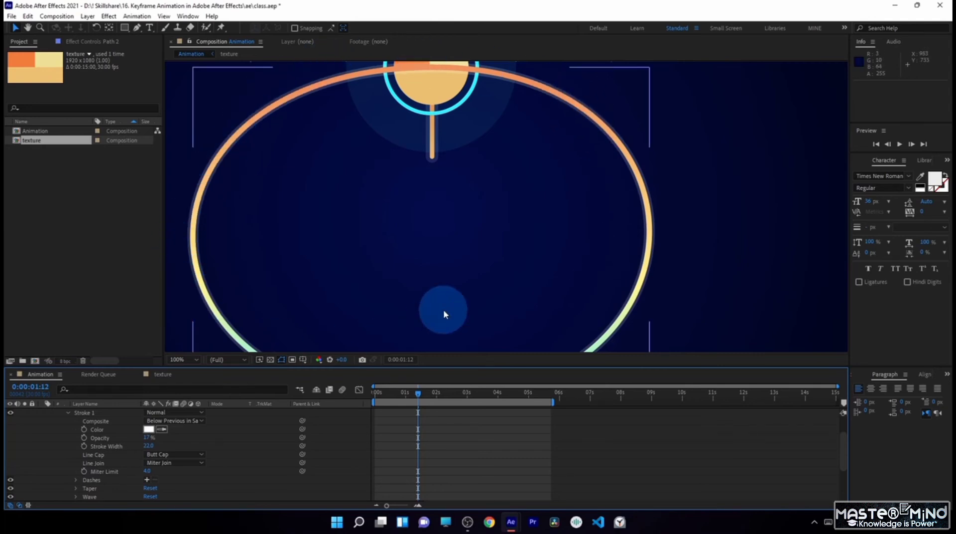
scroll(444, 312, down, 2)
click(397, 400)
drag(397, 400, 404, 395)
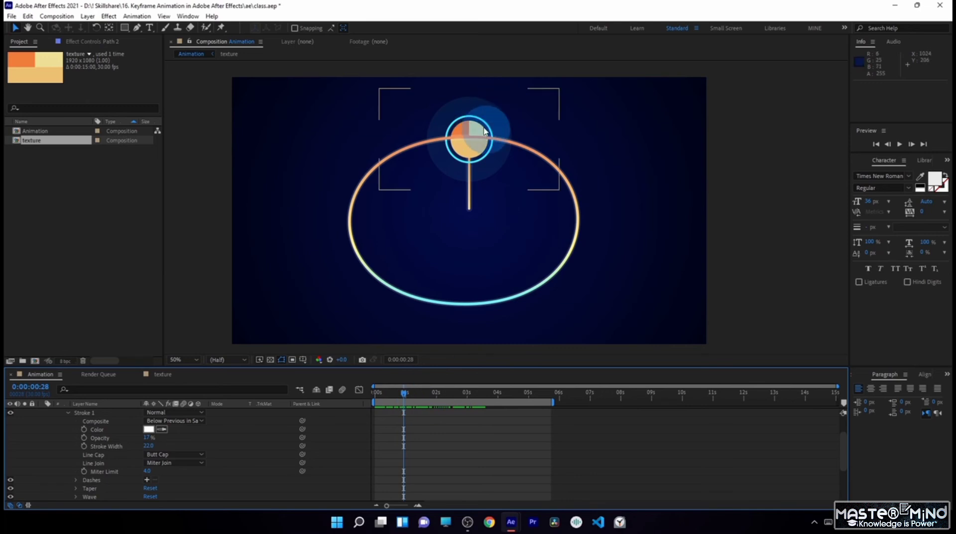
scroll(173, 446, up, 2)
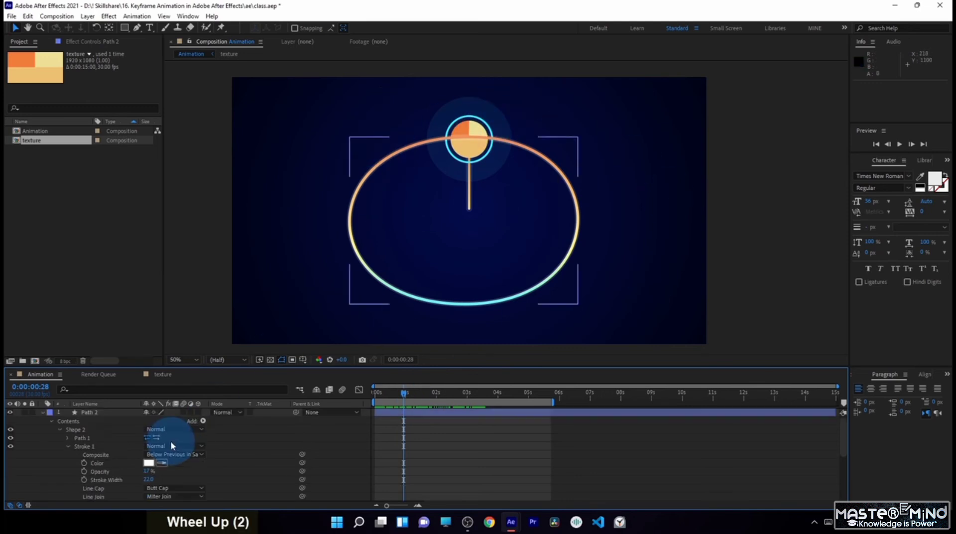
click(203, 421)
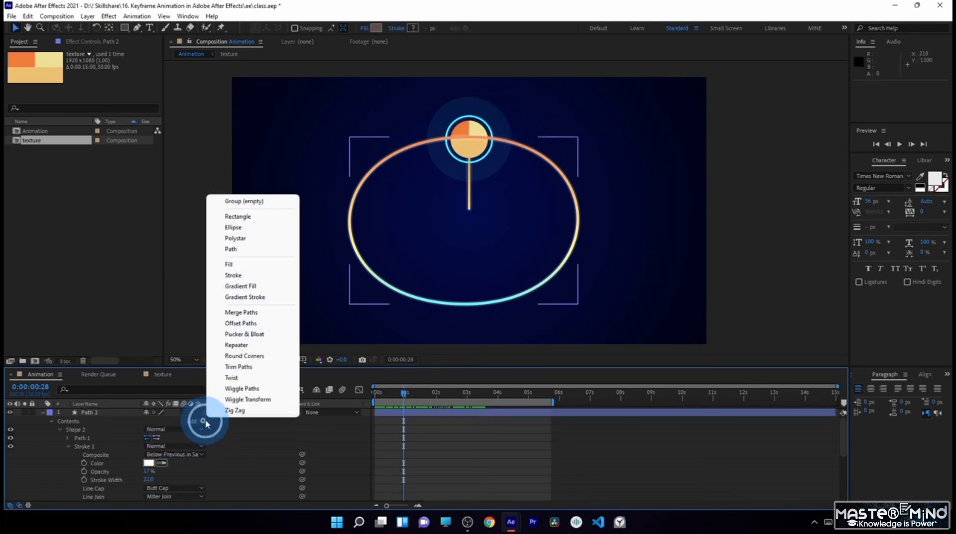
click(237, 367)
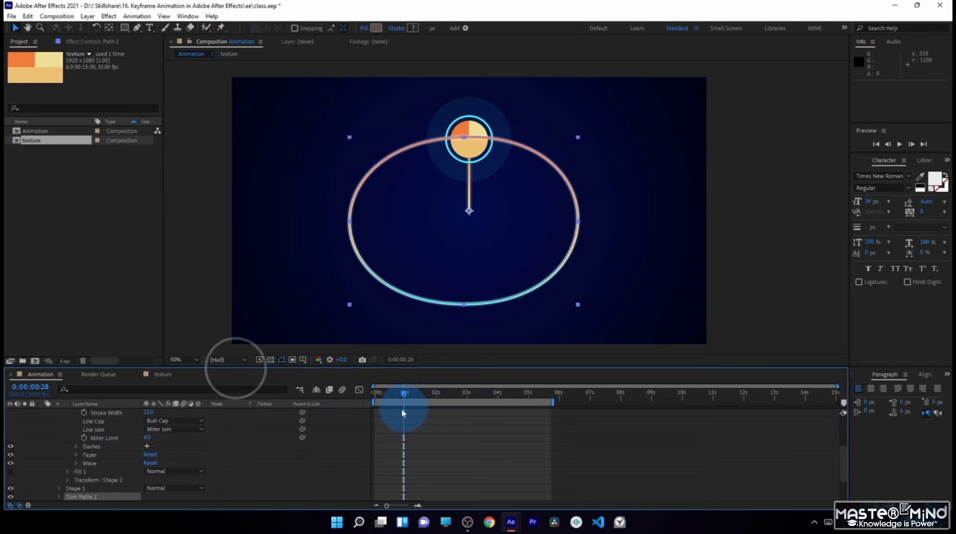
scroll(59, 462, down, 3)
click(59, 462)
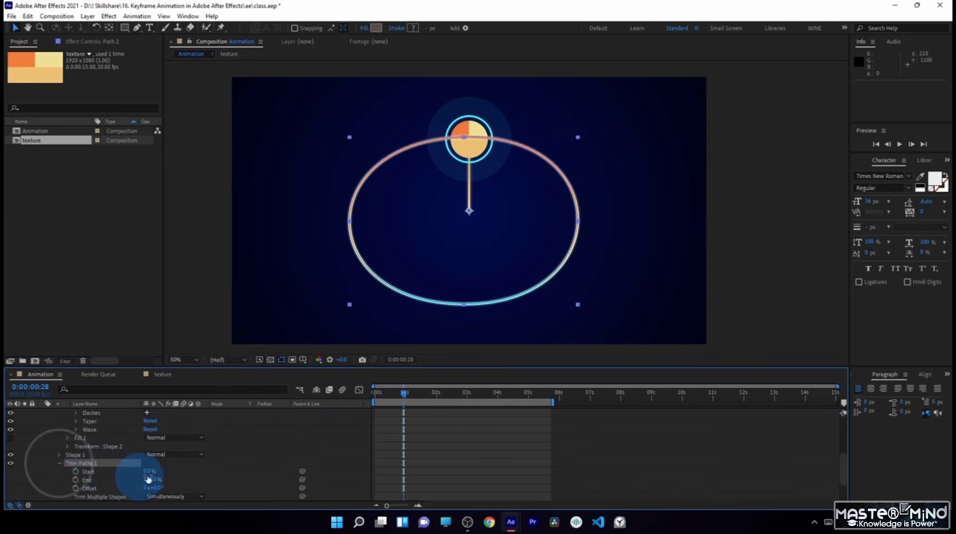
Step: Shift the Path 2 layer in time so it starts at 0:00:01:10, just as the ball reaches the oval
click(405, 396)
mouse_move(406, 397)
mouse_down()
mouse_move(417, 398)
mouse_move(417, 416)
mouse_move(389, 412)
mouse_move(419, 412)
mouse_move(414, 397)
mouse_move(424, 401)
mouse_move(377, 399)
mouse_move(420, 402)
mouse_up()
scroll(427, 437, up, 5)
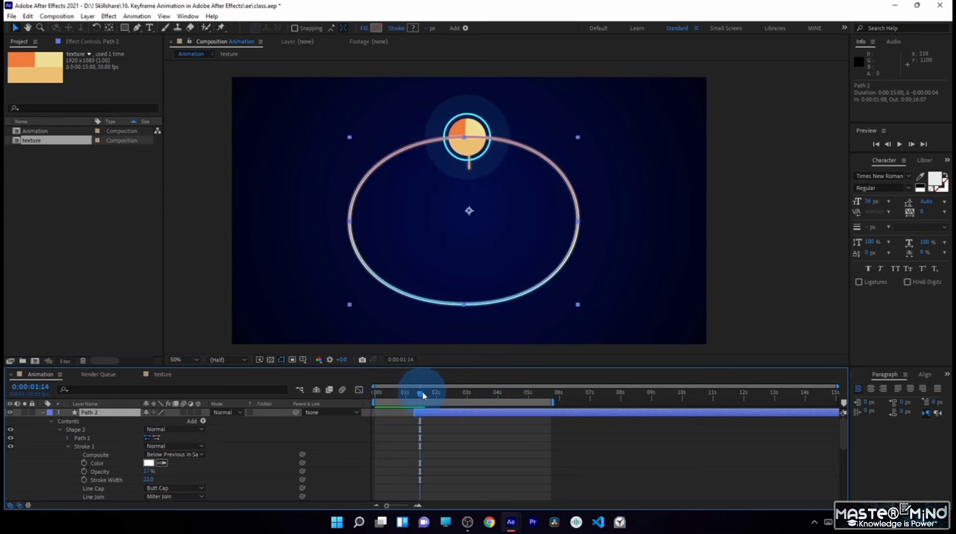
drag(423, 395, 418, 394)
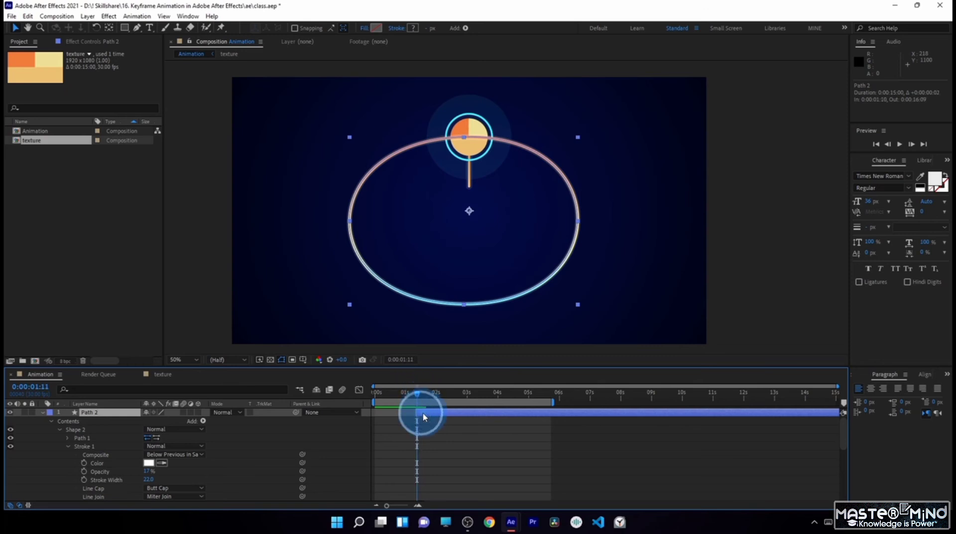
Step: Keyframe the Trim Paths End value at 0% at 0:00:01:11 and 100% at 0:00:03:15
scroll(80, 443, down, 4)
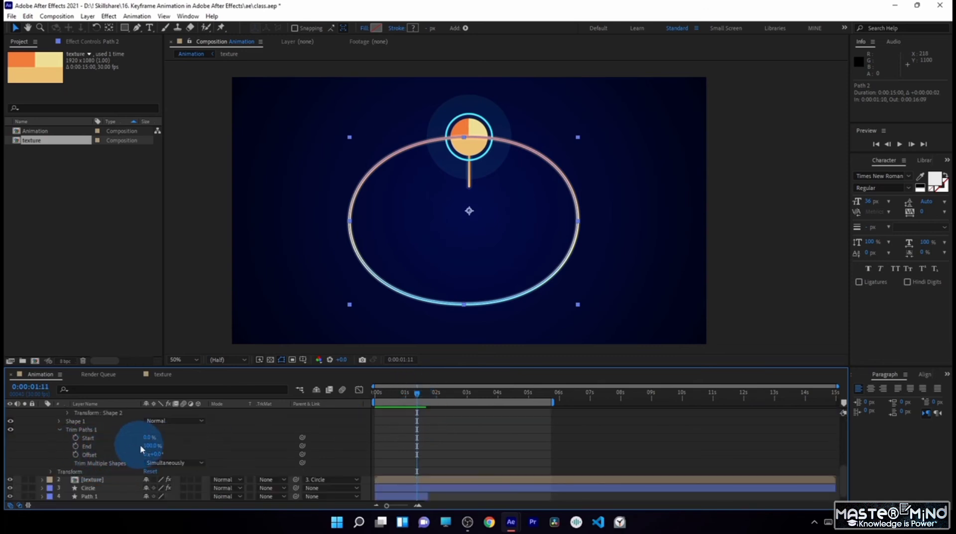
drag(152, 446, 88, 443)
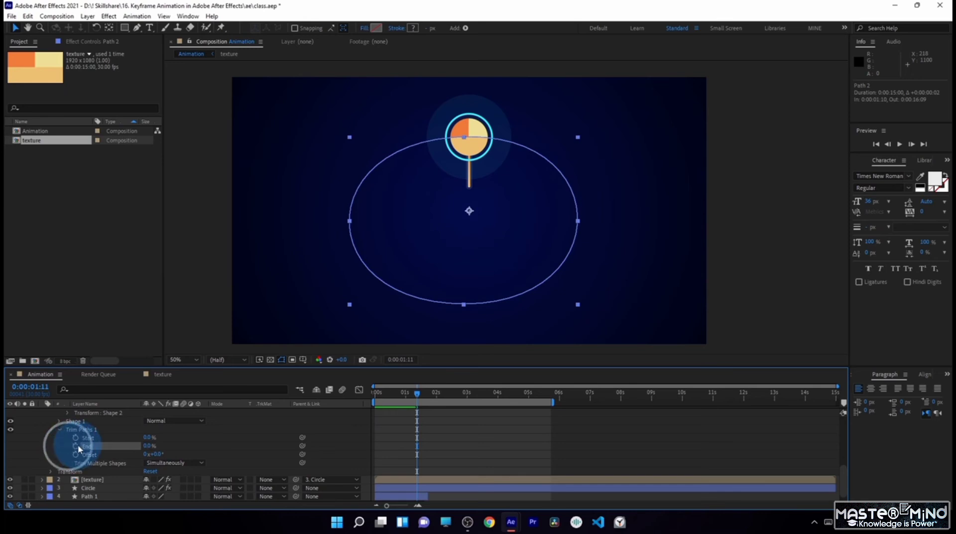
drag(417, 392, 482, 398)
click(150, 446)
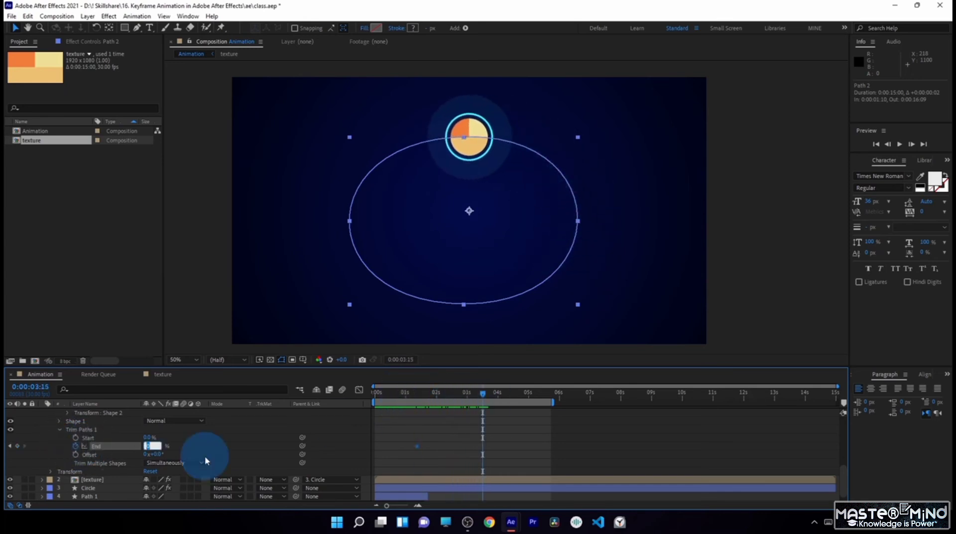
text(100)
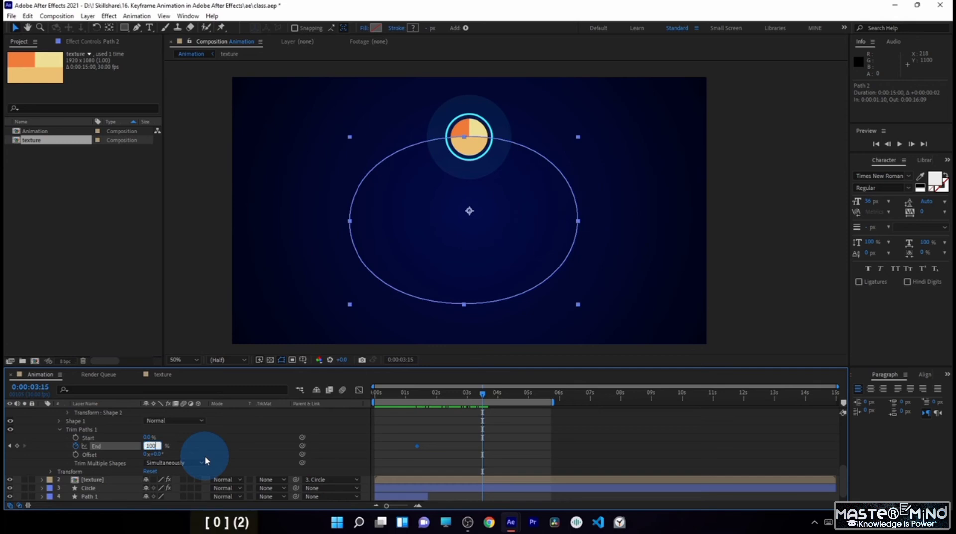
Step: Ease the last End keyframe with a long slowdown in the speed graph and check the line against the ball
drag(417, 392, 446, 405)
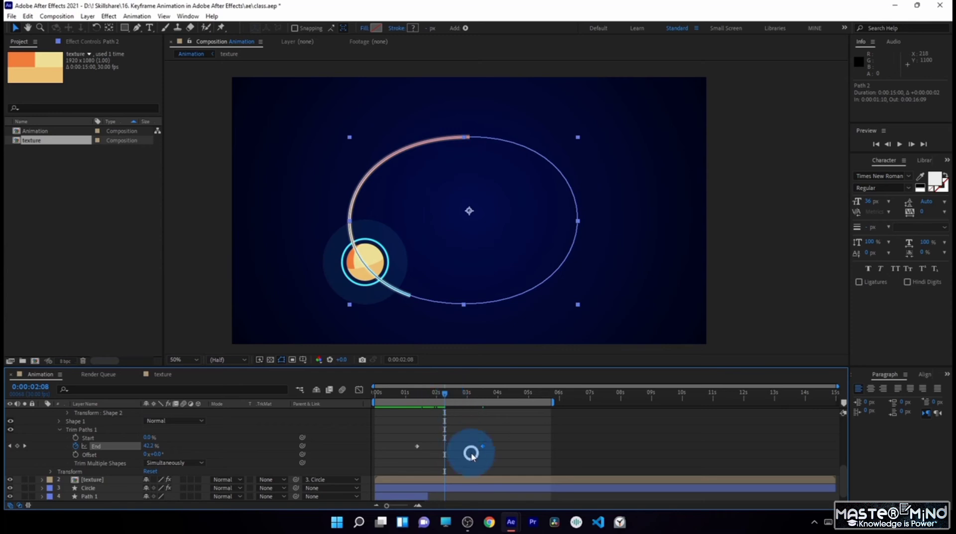
drag(469, 443, 495, 461)
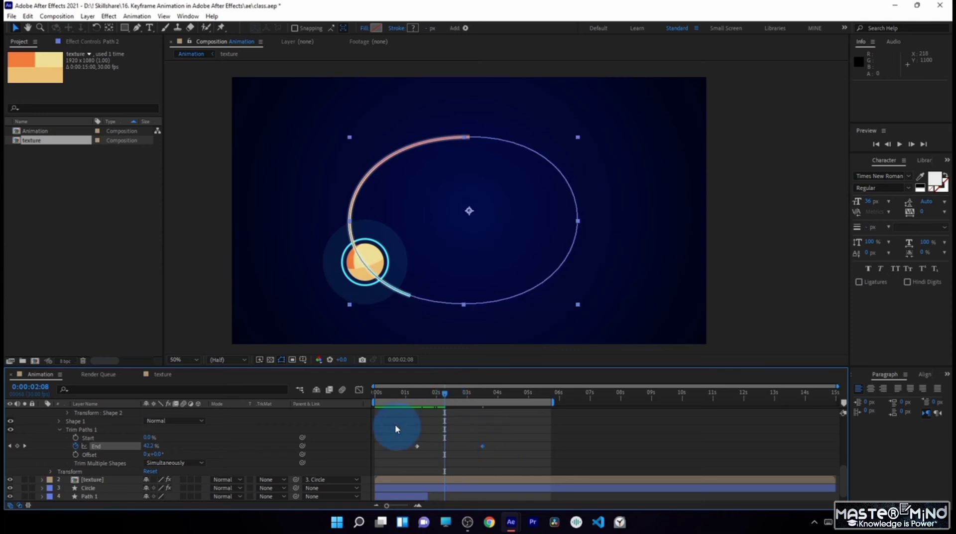
click(359, 390)
mouse_move(478, 417)
mouse_down()
mouse_move(438, 479)
mouse_move(415, 481)
mouse_up()
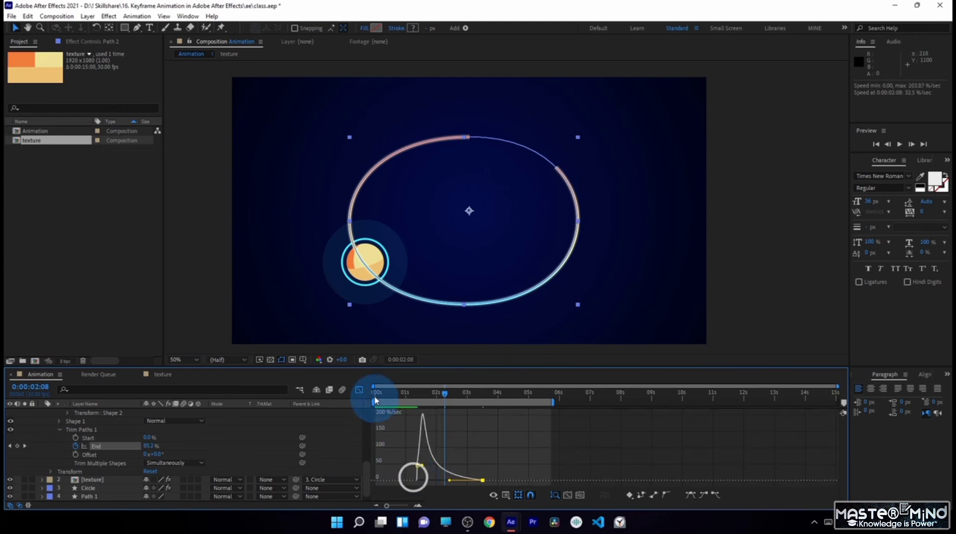
click(359, 390)
drag(419, 398, 428, 401)
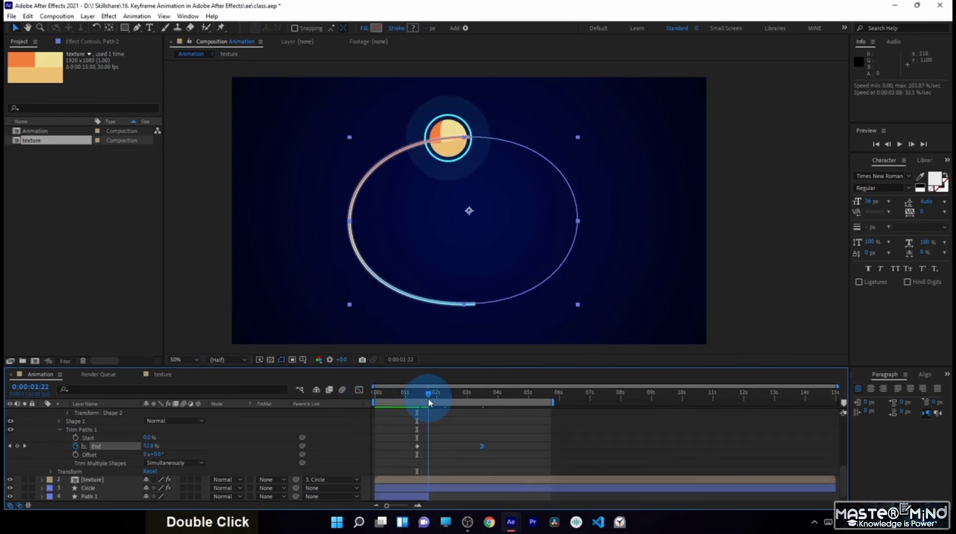
Step: Ease the first End keyframe in the speed graph so the line starts slowly and its speed peaks midway
double_click(417, 447)
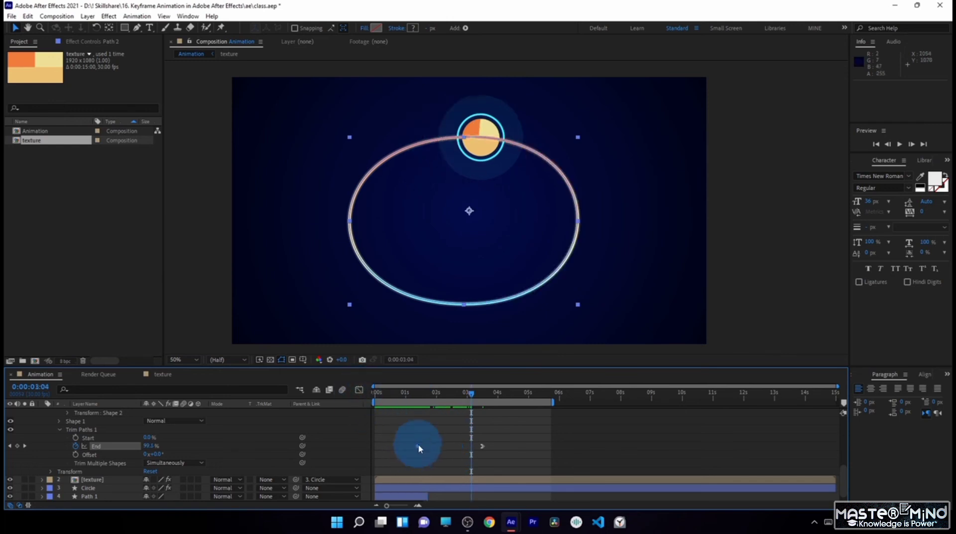
click(418, 445)
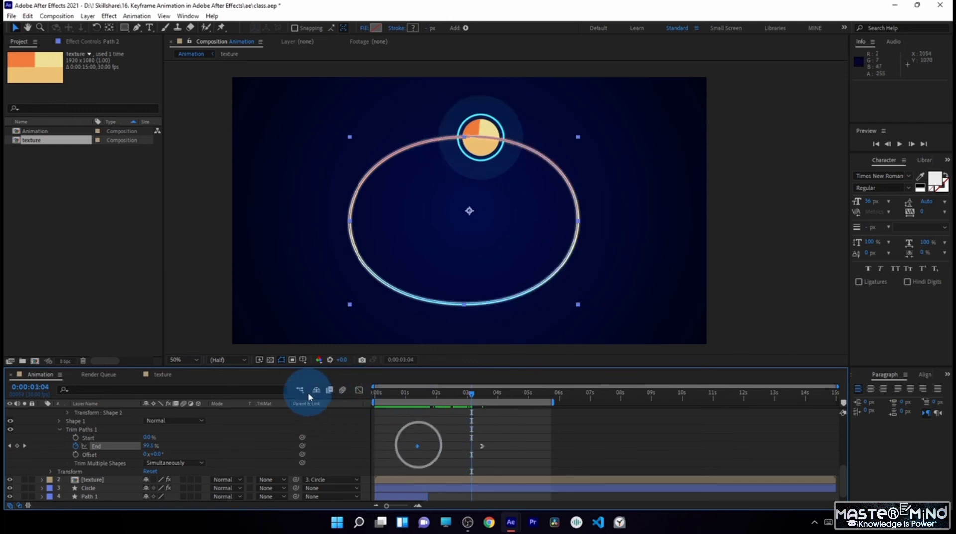
click(360, 389)
drag(422, 464, 443, 480)
drag(406, 389, 441, 392)
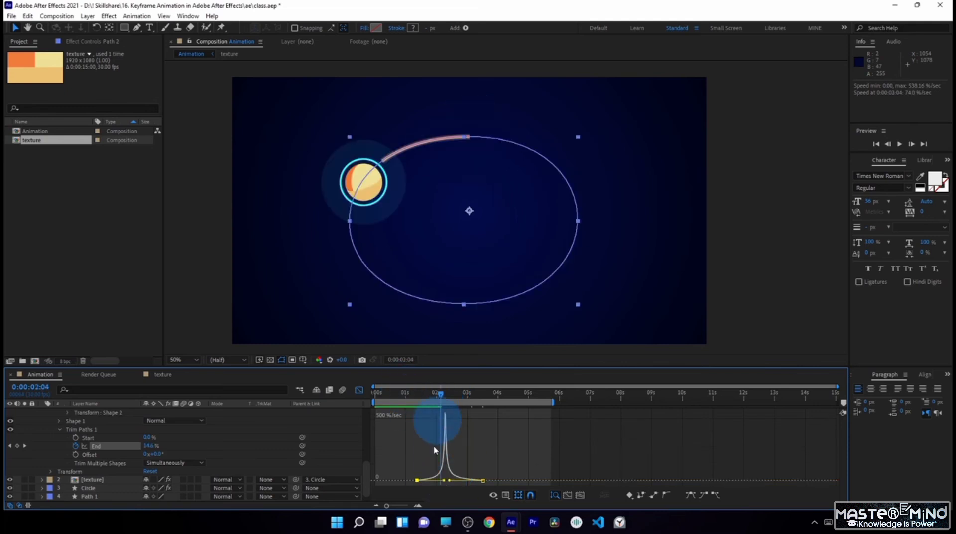
Step: Shorten the easing handles of both End keyframes in the speed graph so the line tracks the ball more closely
click(444, 483)
drag(442, 482, 441, 483)
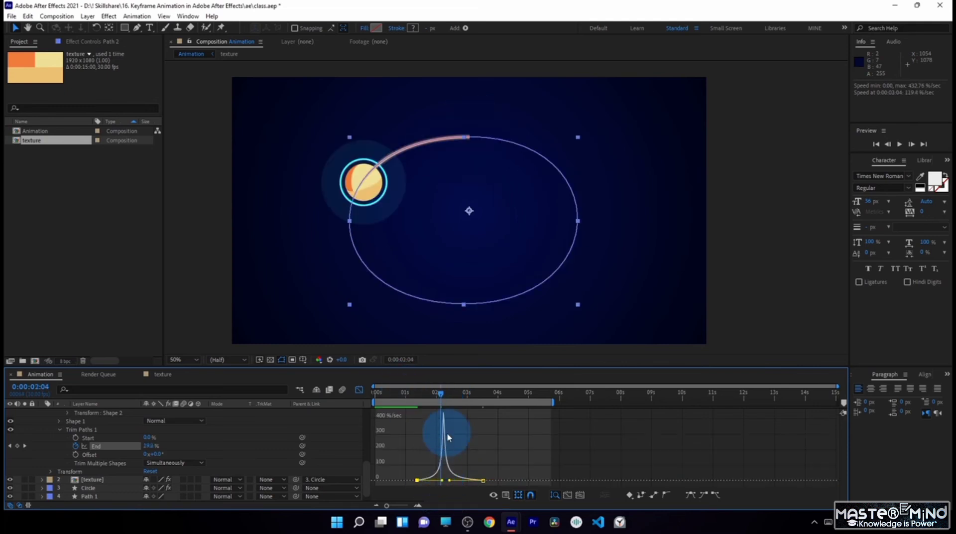
drag(440, 392, 431, 393)
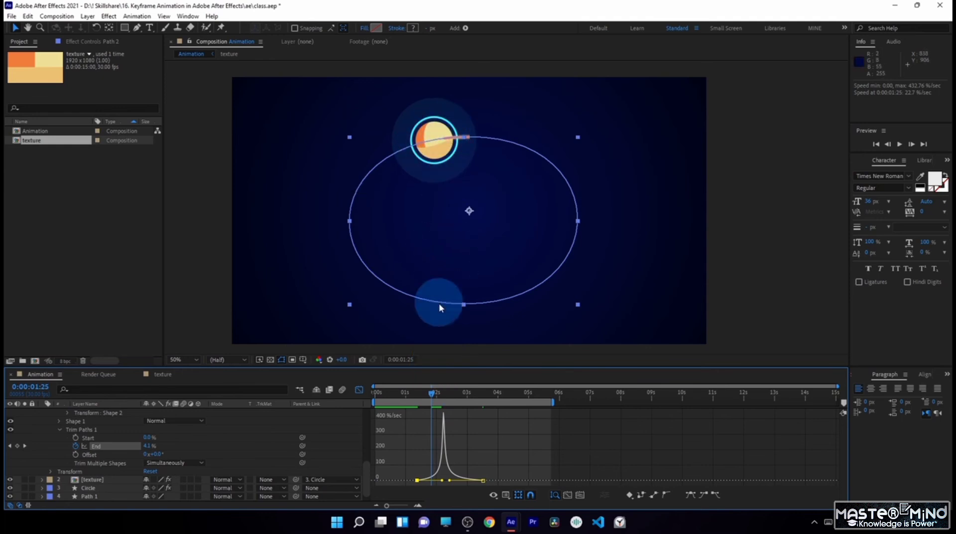
drag(431, 393, 448, 398)
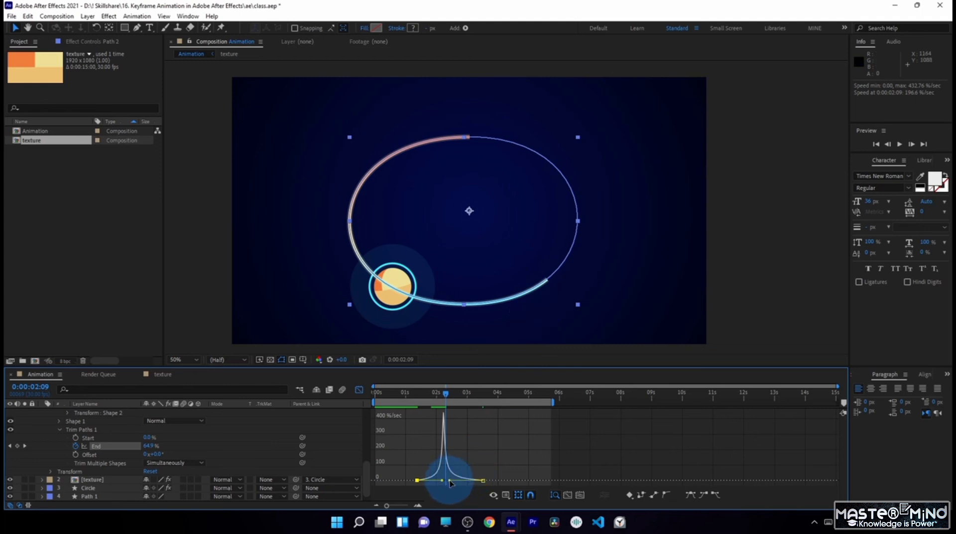
drag(450, 482, 454, 485)
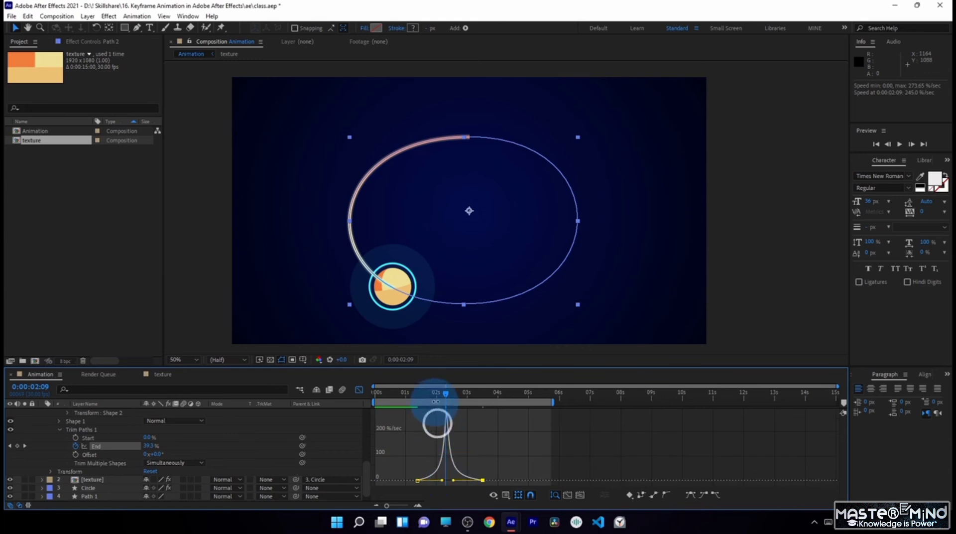
mouse_move(445, 394)
mouse_down()
mouse_move(474, 404)
mouse_move(446, 402)
mouse_up()
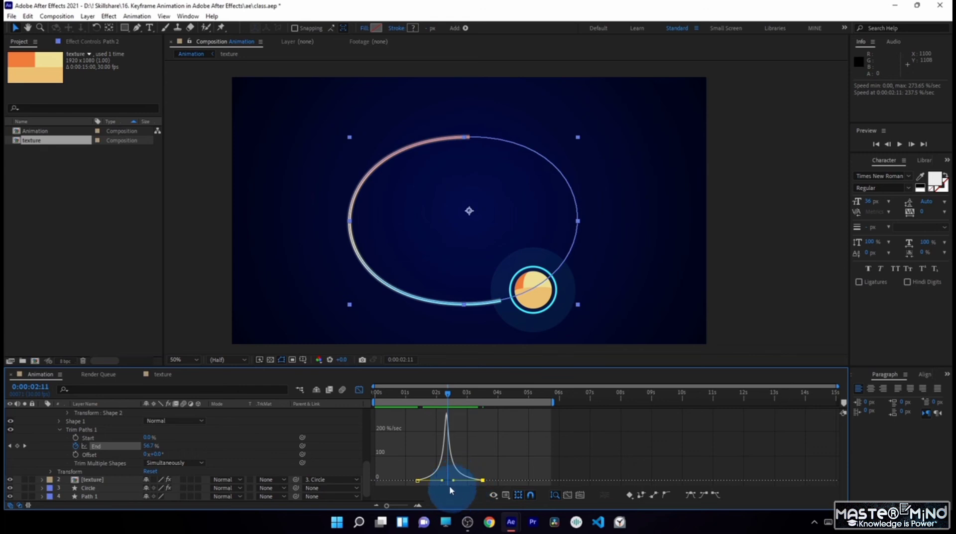
mouse_move(484, 482)
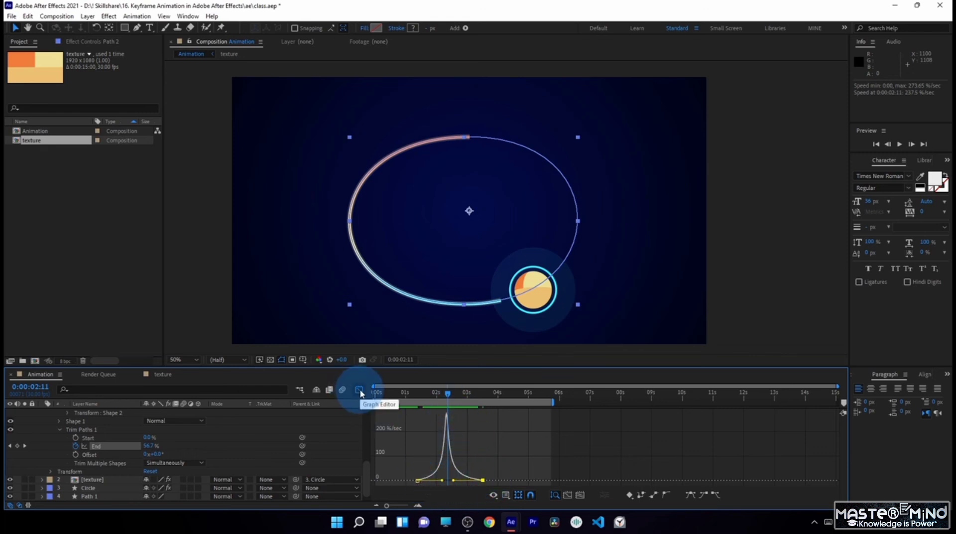
click(359, 390)
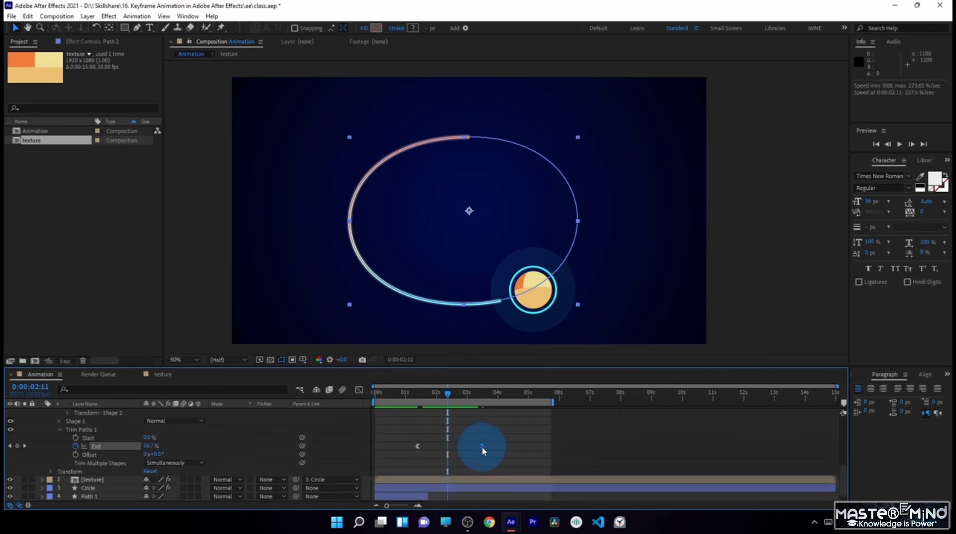
Step: Move the last End keyframe to 0:00:03:14, scrub through the loop to check the line, and deselect the layer
drag(484, 448, 481, 447)
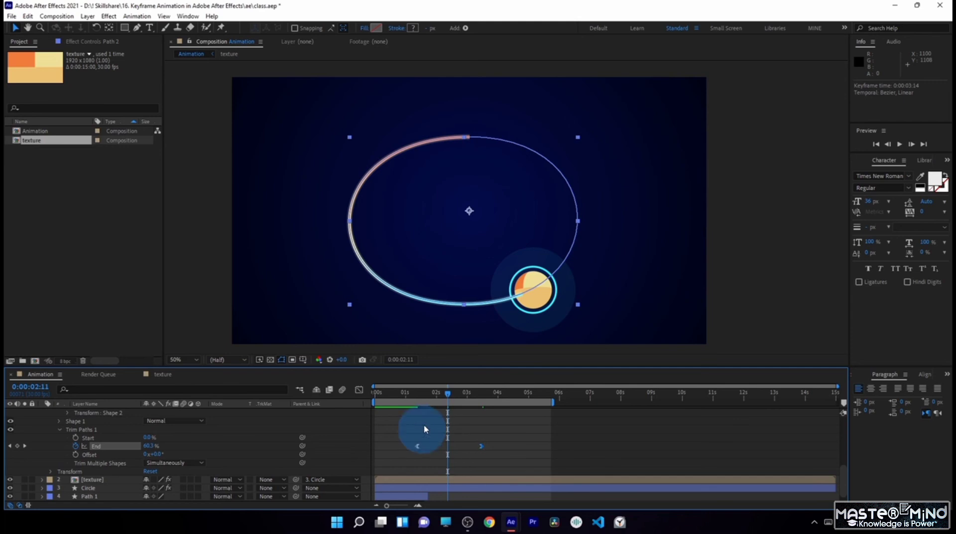
click(414, 393)
drag(416, 394, 472, 394)
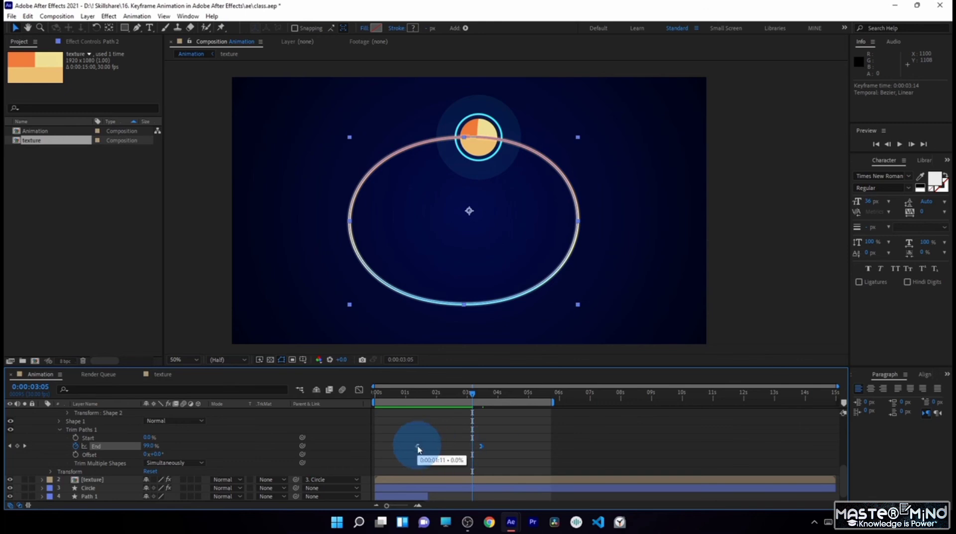
mouse_move(416, 391)
mouse_down()
mouse_move(456, 411)
mouse_move(457, 431)
mouse_up()
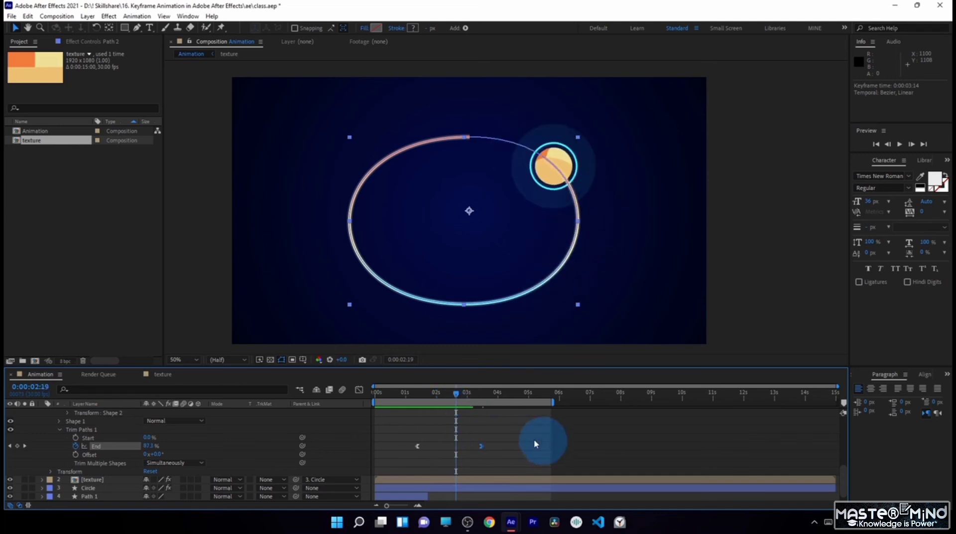
click(514, 438)
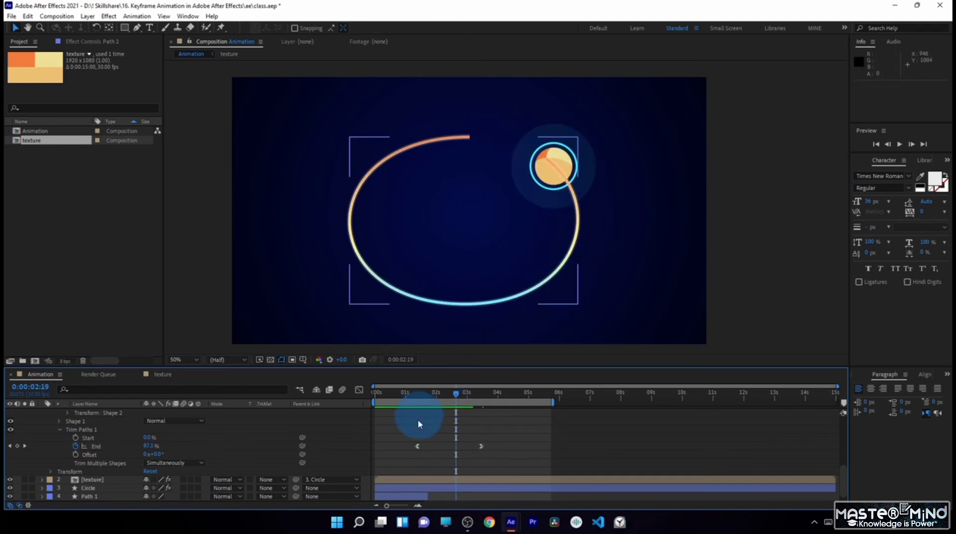
Step: Set the line cap of Path 2's Shape 2 Stroke 1 to Round Cap
mouse_move(456, 400)
mouse_down()
mouse_move(478, 416)
mouse_move(427, 411)
mouse_move(442, 416)
mouse_move(447, 406)
mouse_up()
scroll(470, 124, up, 2)
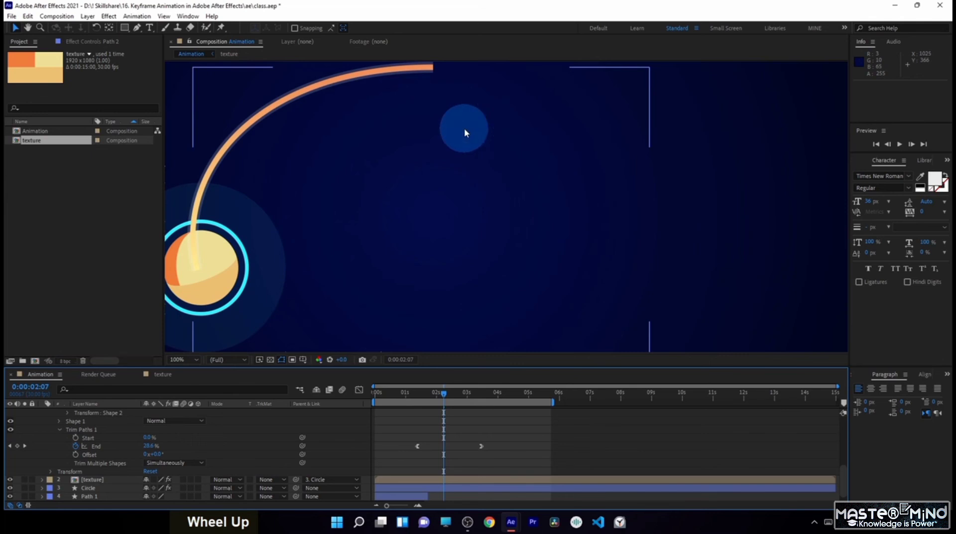
key(space)
drag(470, 156, 470, 178)
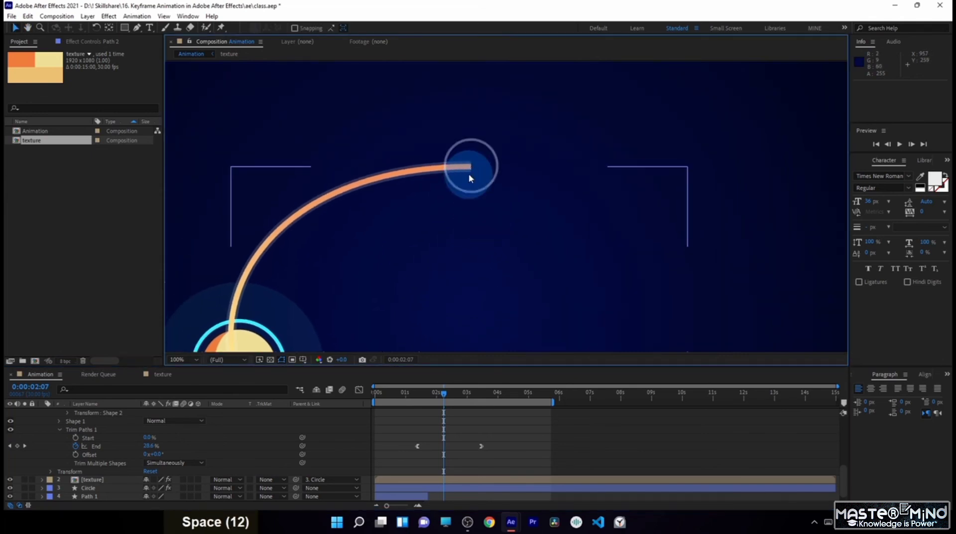
scroll(72, 447, up, 2)
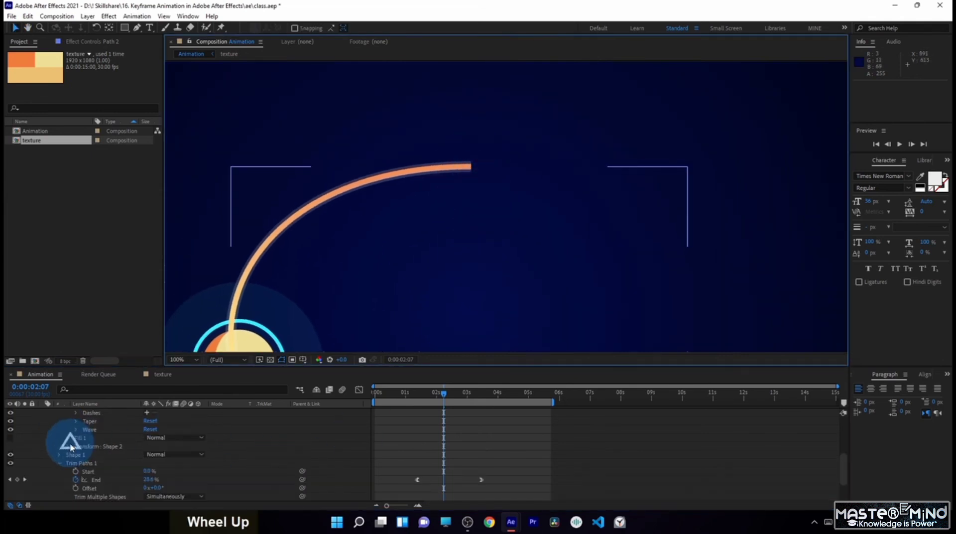
scroll(72, 448, up, 3)
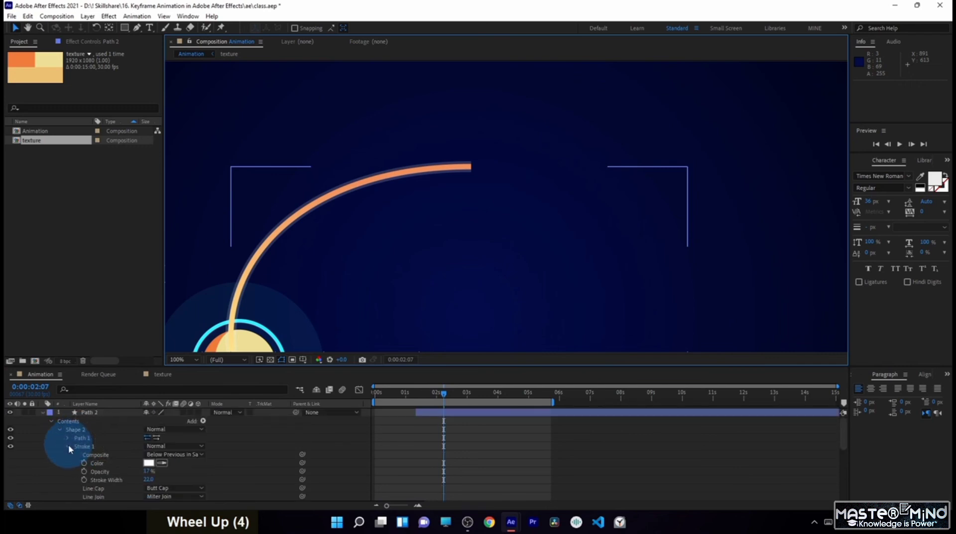
click(68, 446)
click(69, 446)
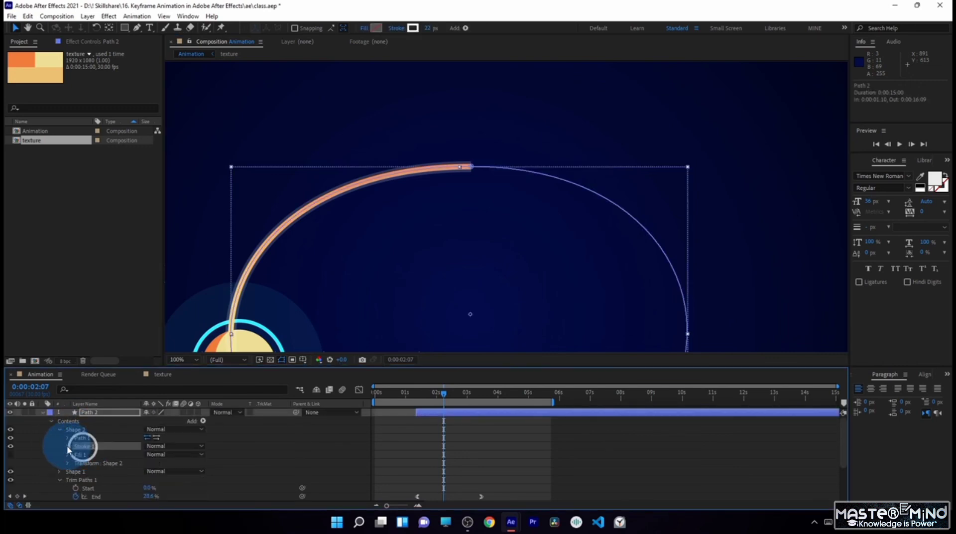
click(68, 446)
click(164, 455)
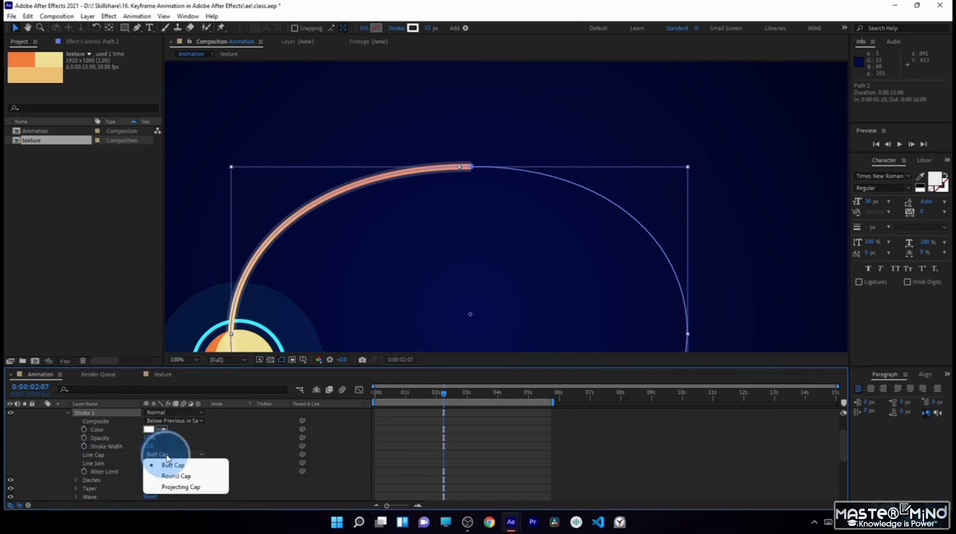
click(181, 477)
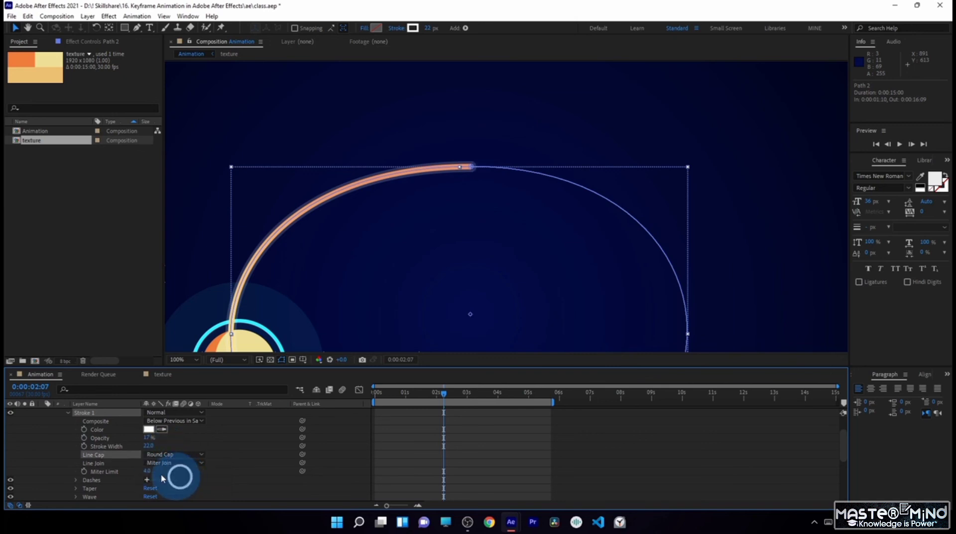
Step: Set the line cap of the Gradient Stroke in Path 2's Shape 1 to Round Cap and collapse the shape
scroll(466, 169, up, 5)
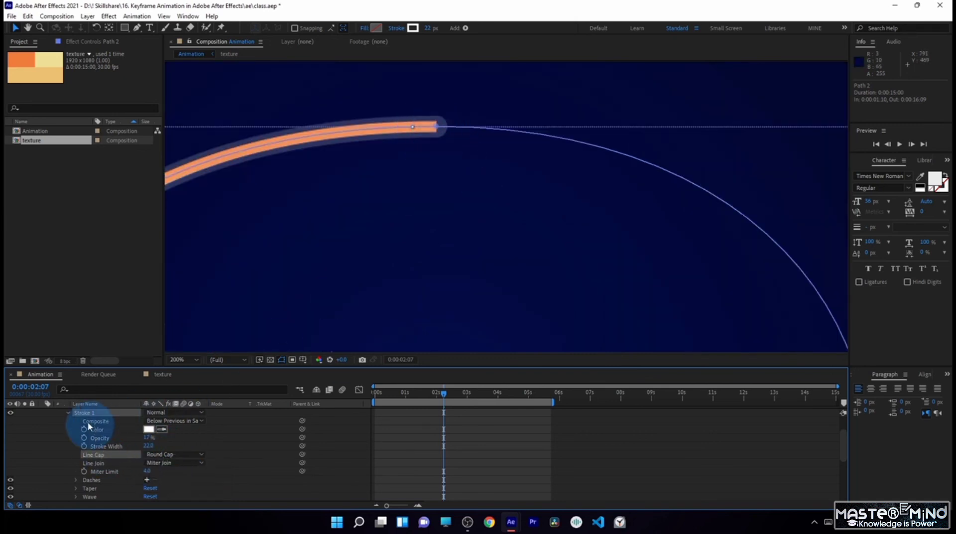
scroll(85, 427, up, 2)
click(60, 429)
click(60, 437)
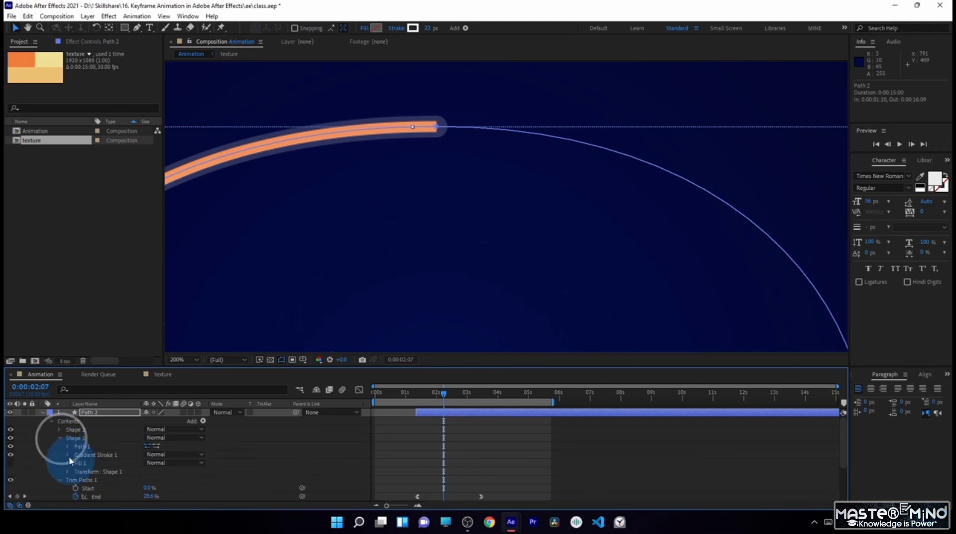
click(66, 455)
scroll(70, 454, down, 3)
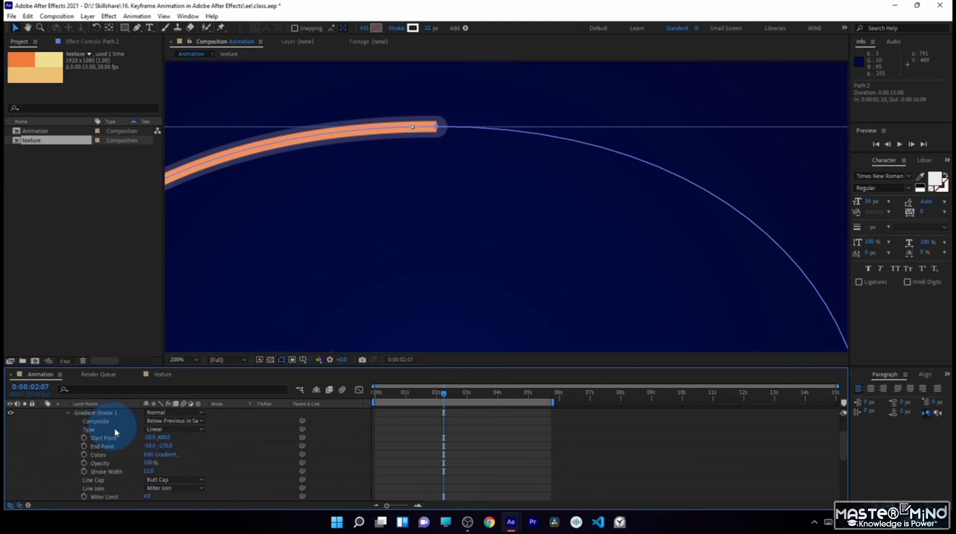
click(169, 480)
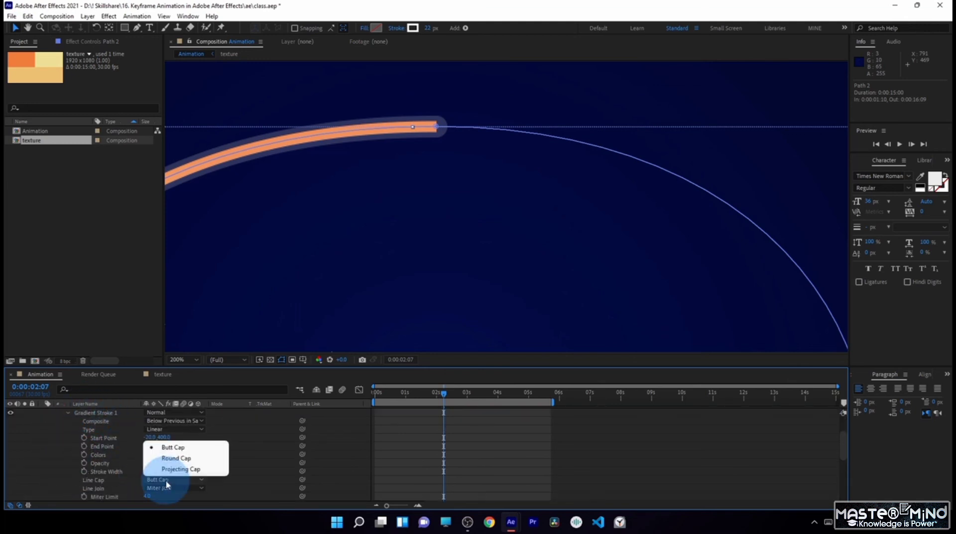
click(185, 459)
scroll(470, 238, down, 2)
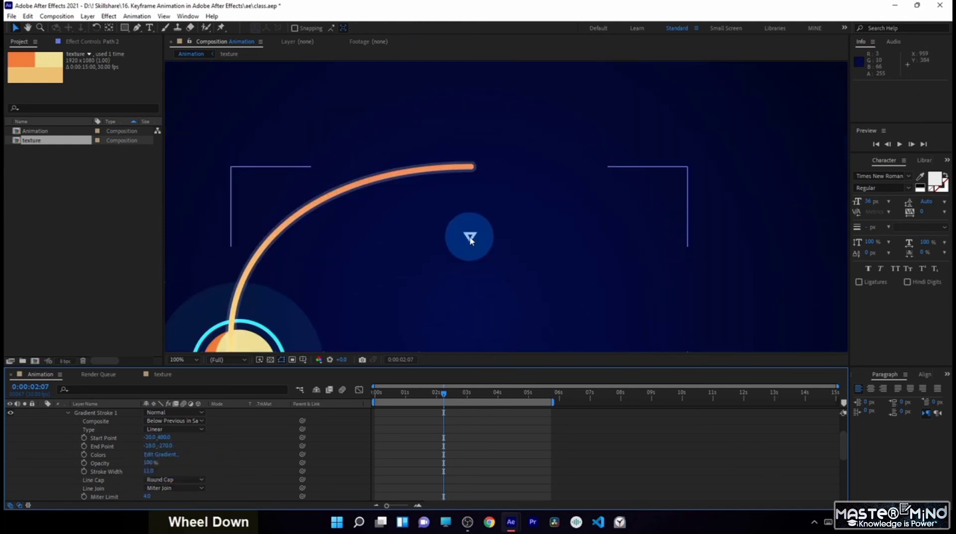
scroll(469, 234, down, 2)
click(59, 438)
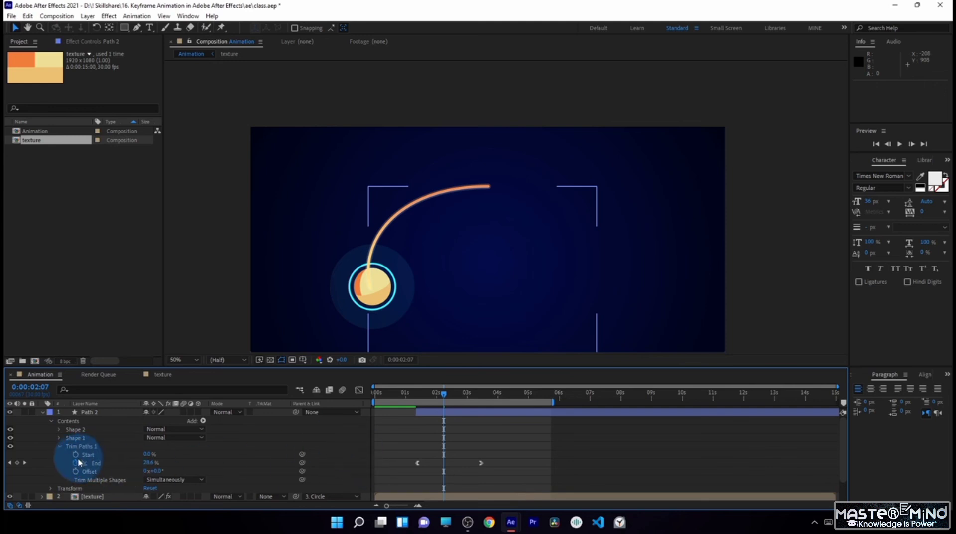
Step: Keyframe the Trim Paths Start at 0% at 0:00:02:08 and raise it at 0:00:04:05 so the line erases behind the ball
drag(445, 397, 449, 393)
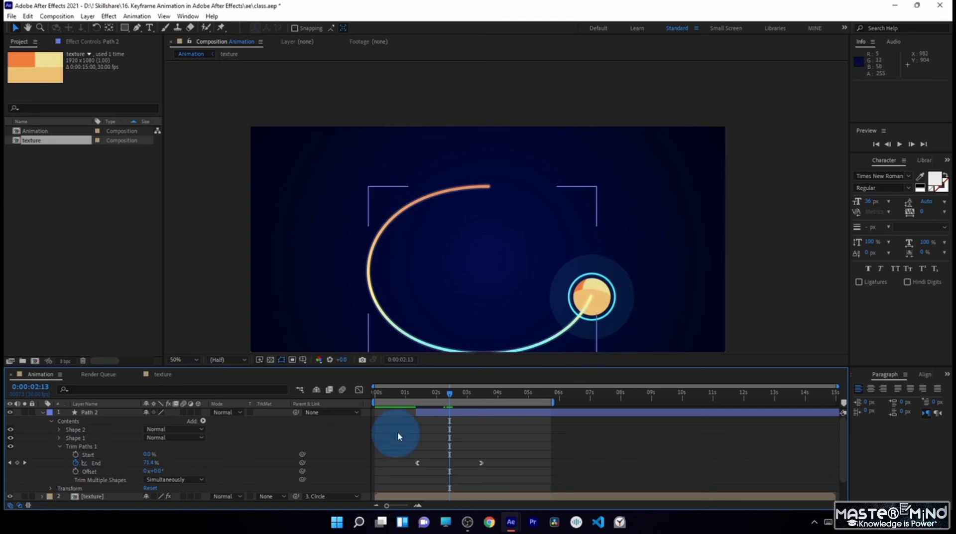
click(445, 396)
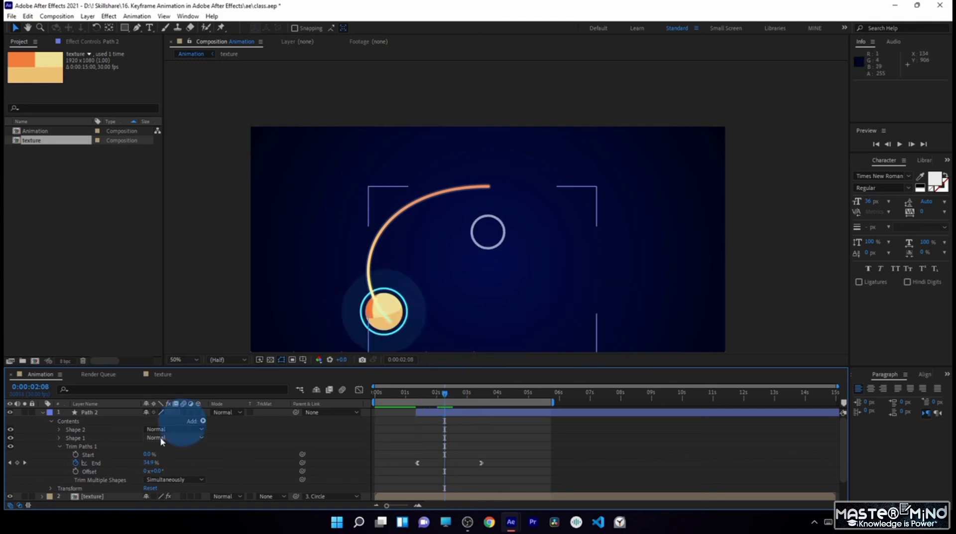
click(75, 454)
drag(440, 397, 504, 412)
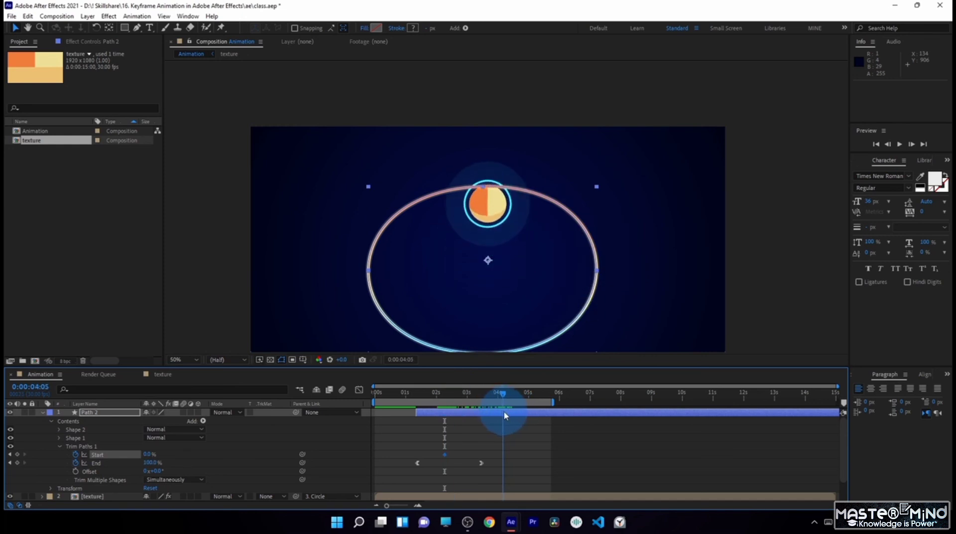
drag(148, 454, 305, 454)
drag(432, 393, 449, 398)
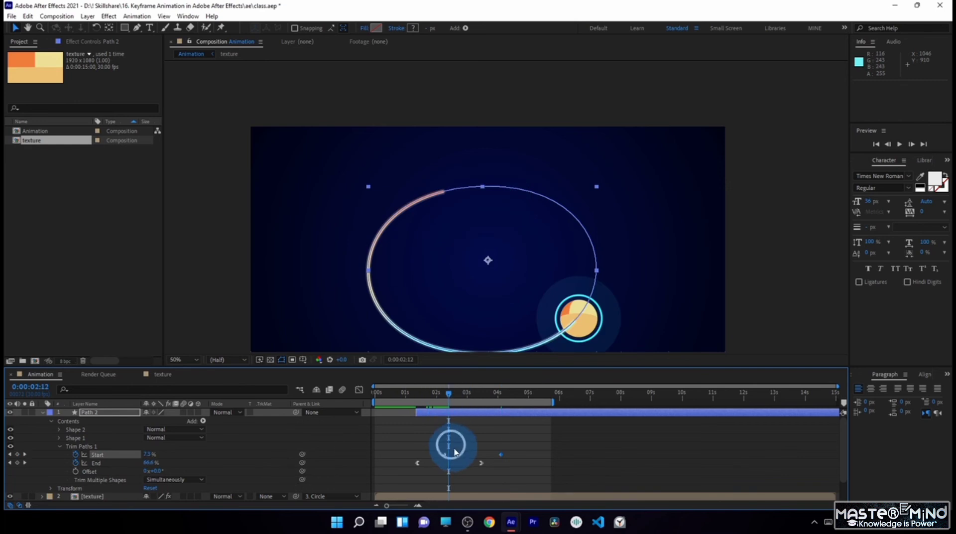
Step: Move the first Start keyframe earlier and ease both Start keyframes in the speed graph so the speed peaks midway
drag(458, 449, 437, 463)
click(359, 390)
click(448, 415)
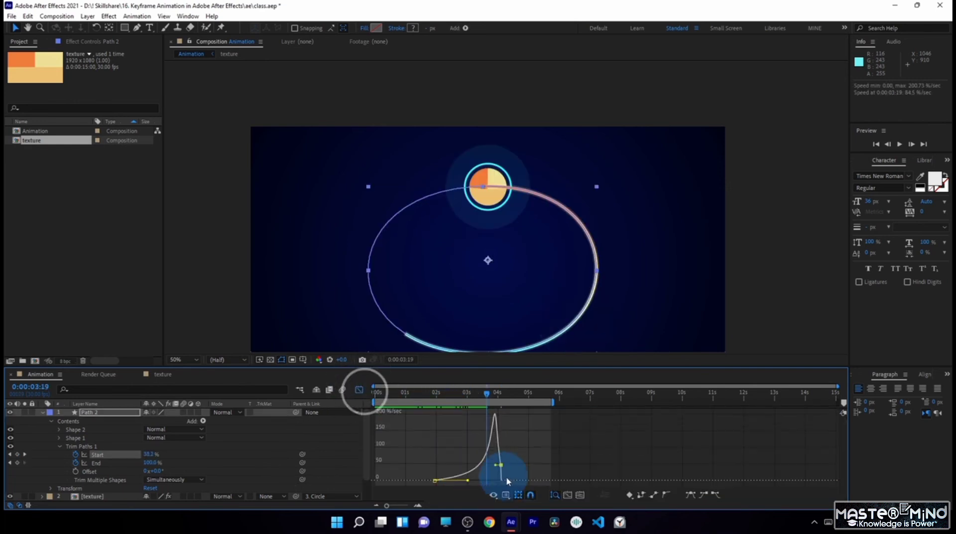
drag(498, 463, 482, 480)
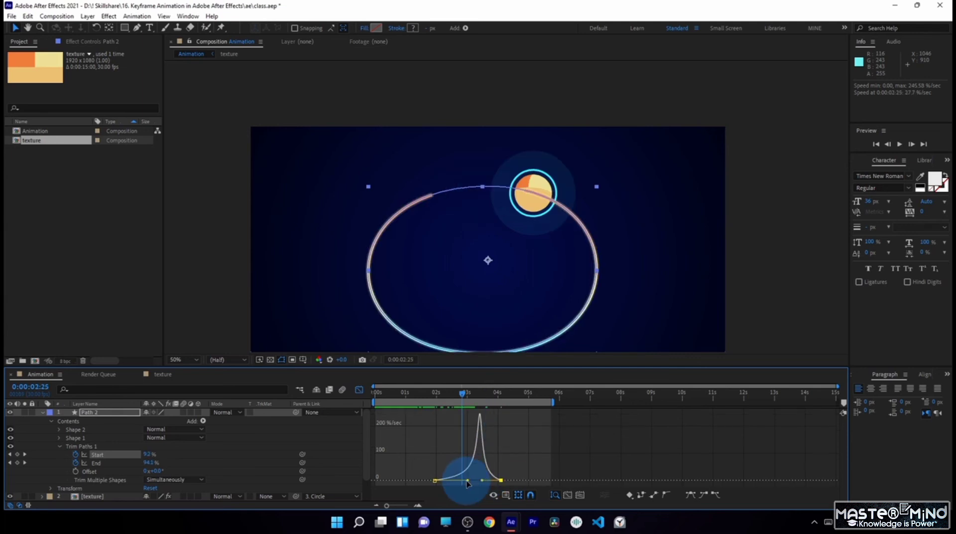
drag(467, 483, 464, 485)
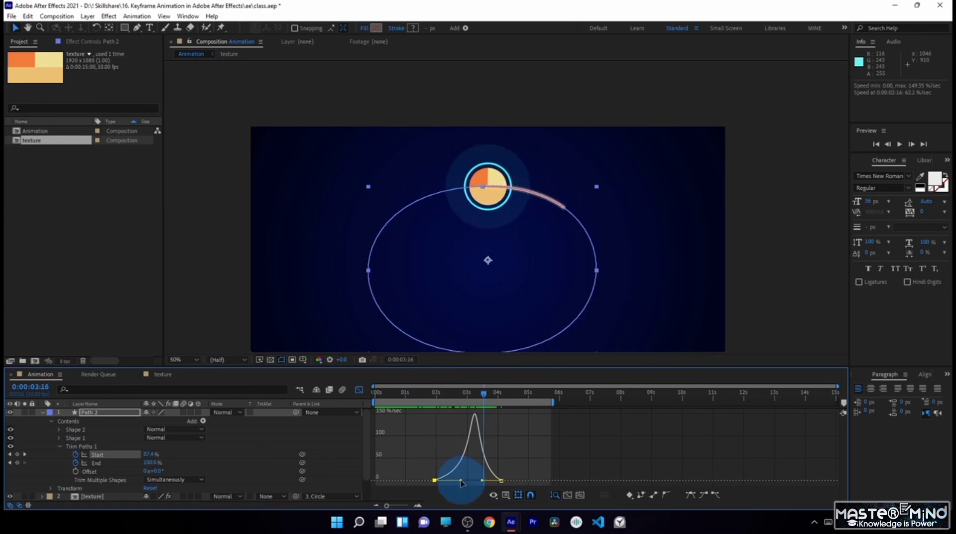
drag(458, 481, 458, 481)
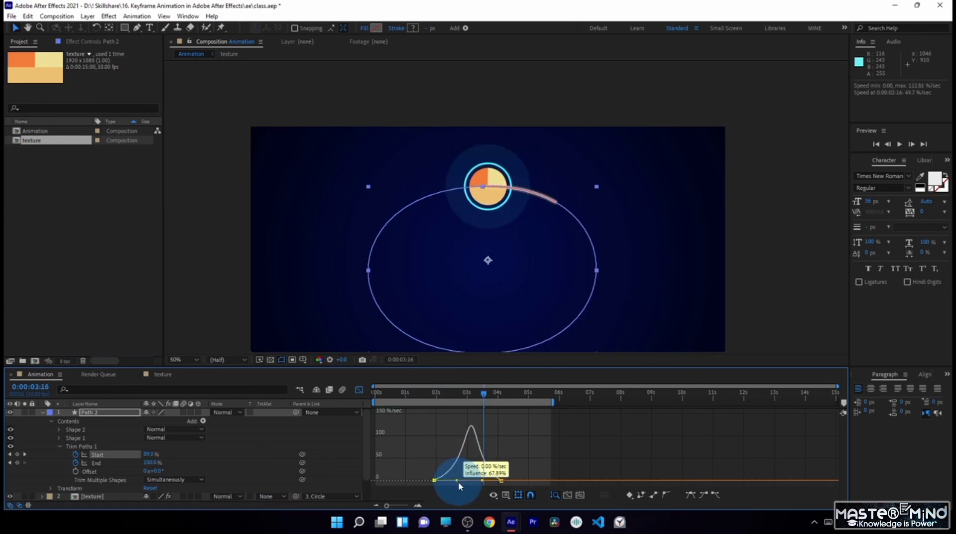
Step: Move the last Start keyframe to 0:00:04:00 and the first to 0:00:02:01, and preview the animation
click(359, 390)
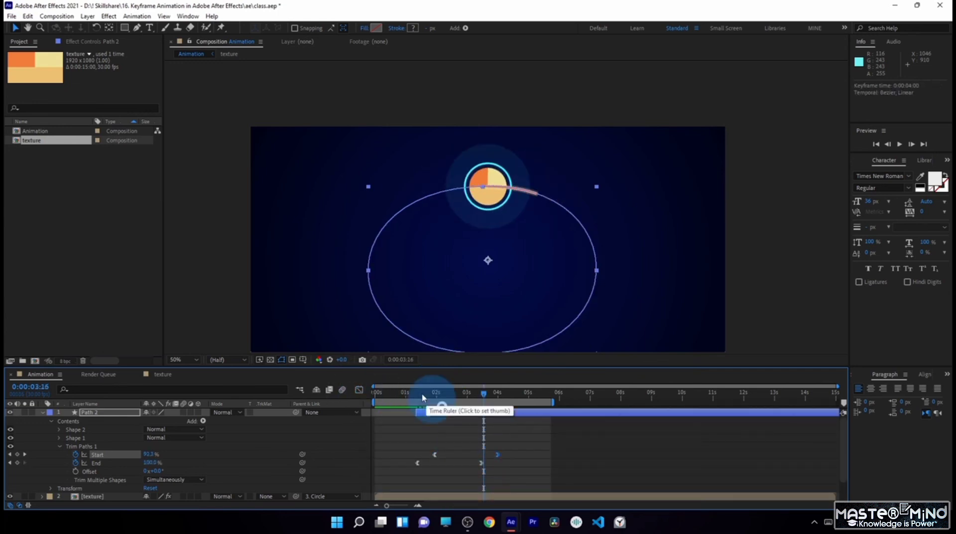
click(466, 393)
click(437, 454)
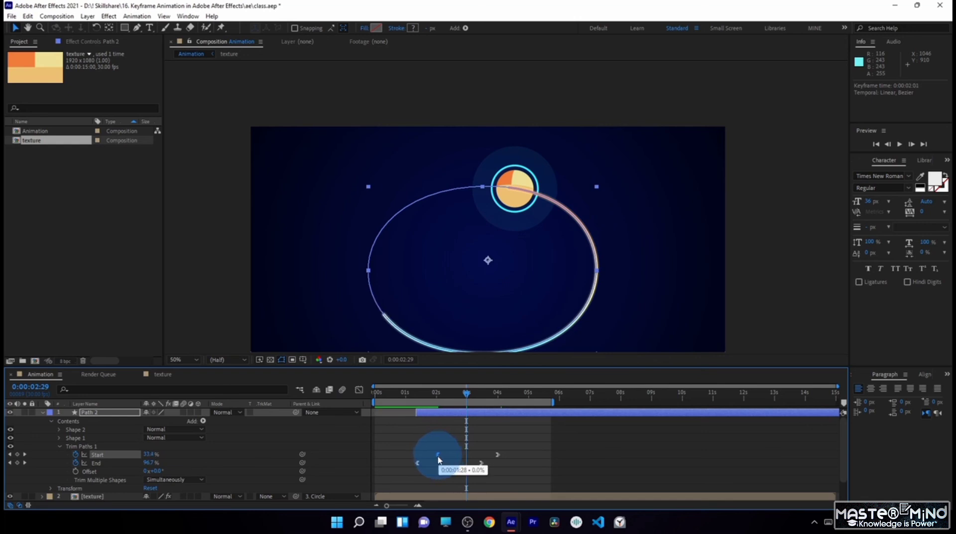
drag(438, 457, 468, 456)
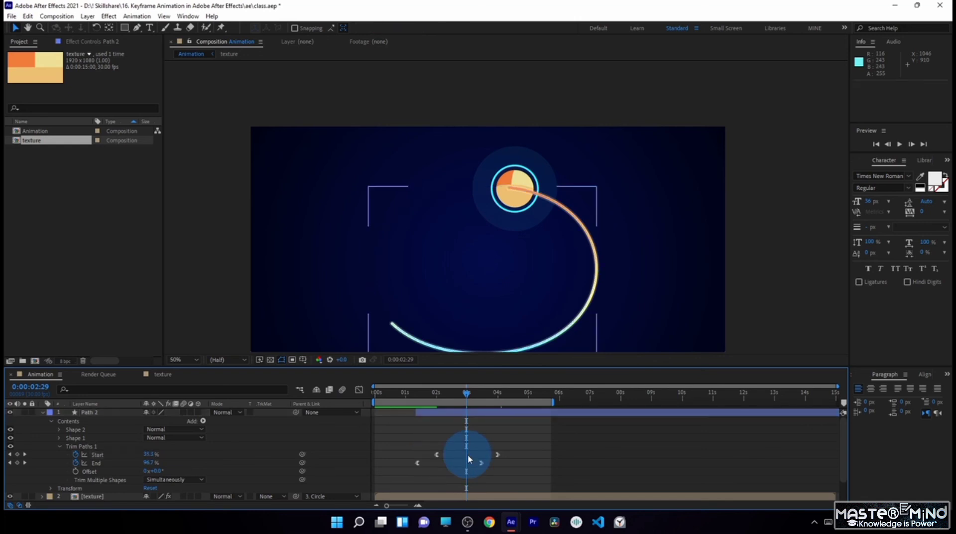
key(KP_0)
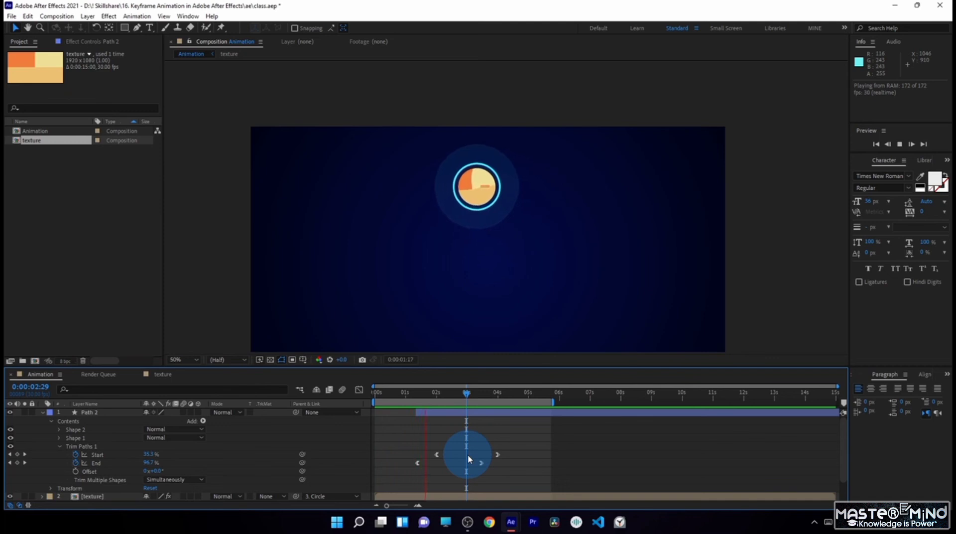
key(0)
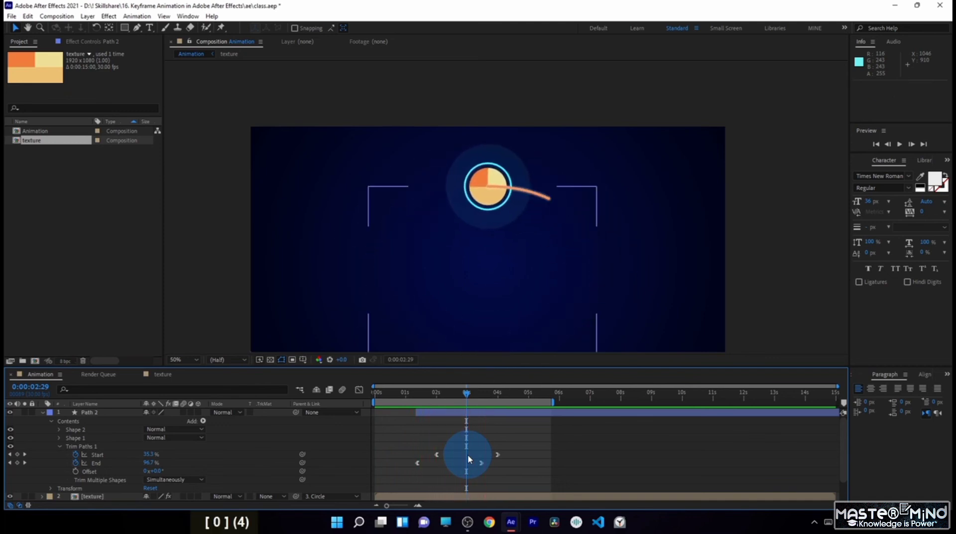
Step: Lengthen the last Start keyframe's easing handle in the speed graph so the line's tail speeds up earlier and slows down longer
mouse_move(487, 451)
mouse_down()
mouse_move(513, 451)
mouse_move(489, 458)
mouse_up()
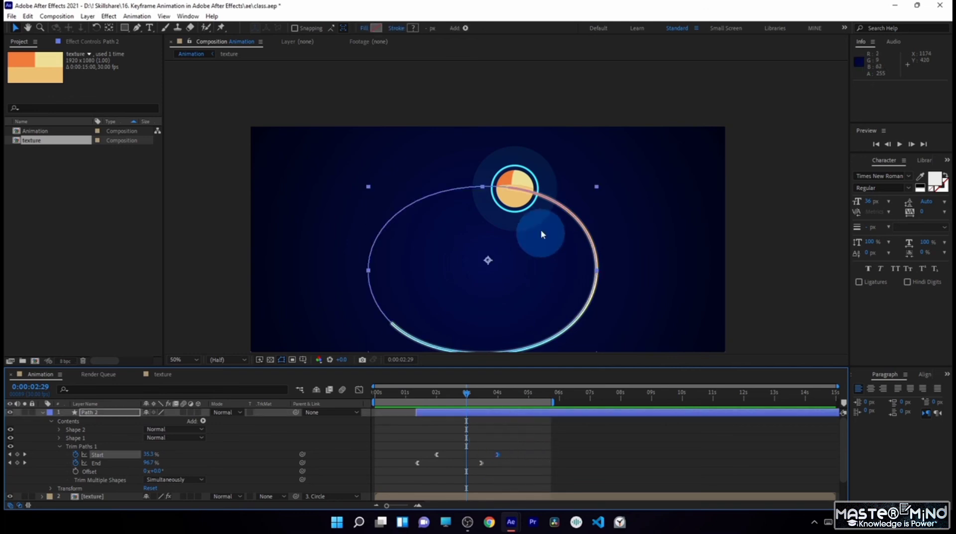
drag(466, 392, 469, 393)
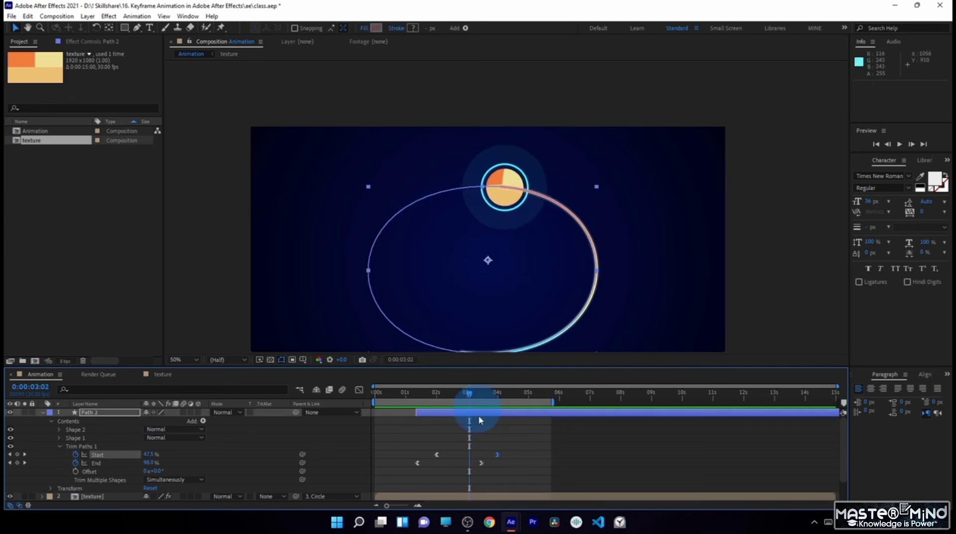
click(359, 390)
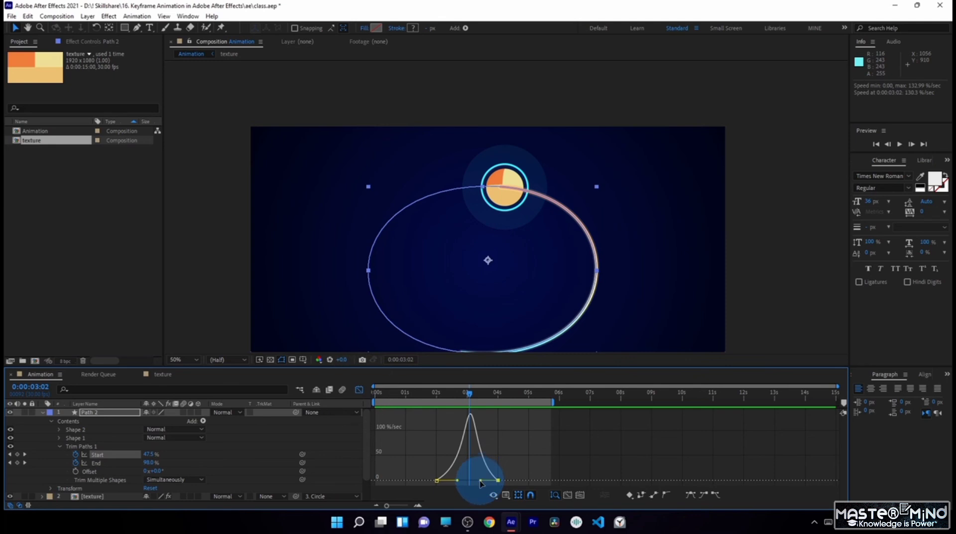
drag(481, 482, 461, 483)
click(459, 394)
click(359, 390)
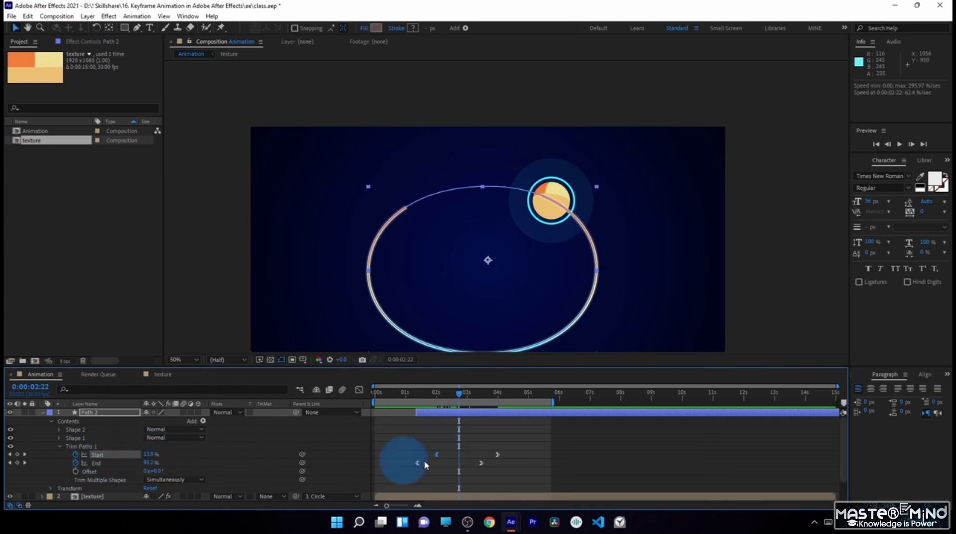
Step: Move the first Start keyframe slightly earlier and the last to 0:00:04:04, checking the line's tail against the ball
drag(438, 454, 426, 454)
drag(418, 393, 461, 413)
drag(497, 454, 501, 456)
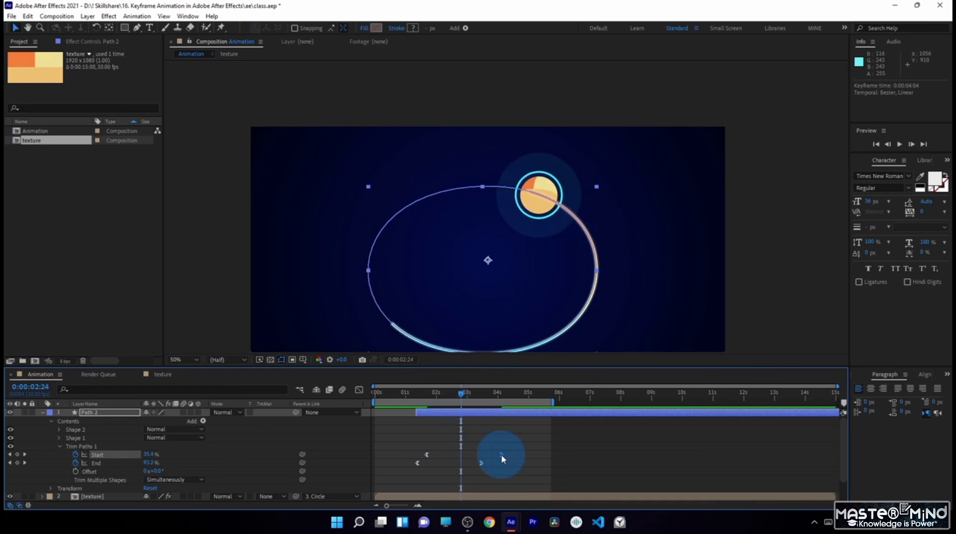
drag(461, 393, 472, 418)
click(480, 437)
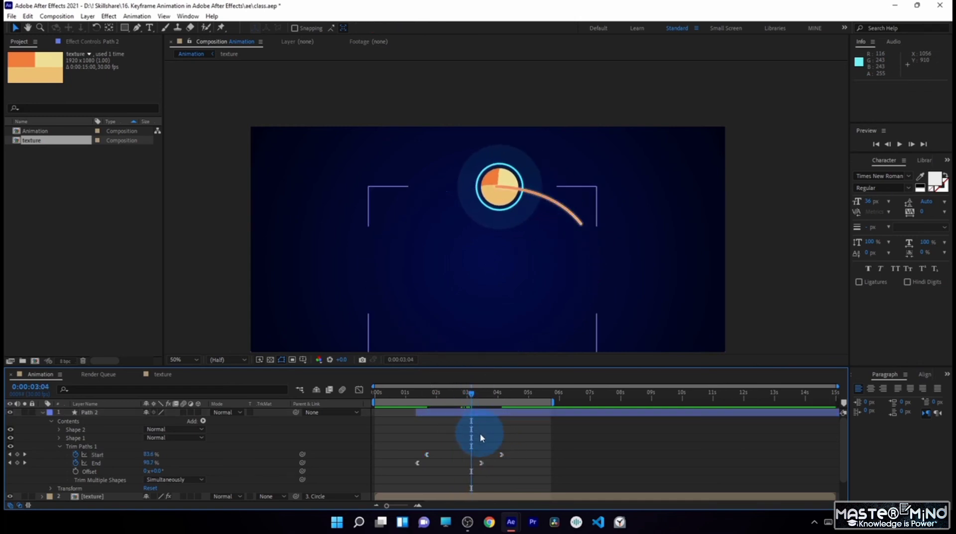
Step: Collapse Path 2, place it below the Circle layer and above Path 1, and preview the animation
scroll(191, 448, up, 2)
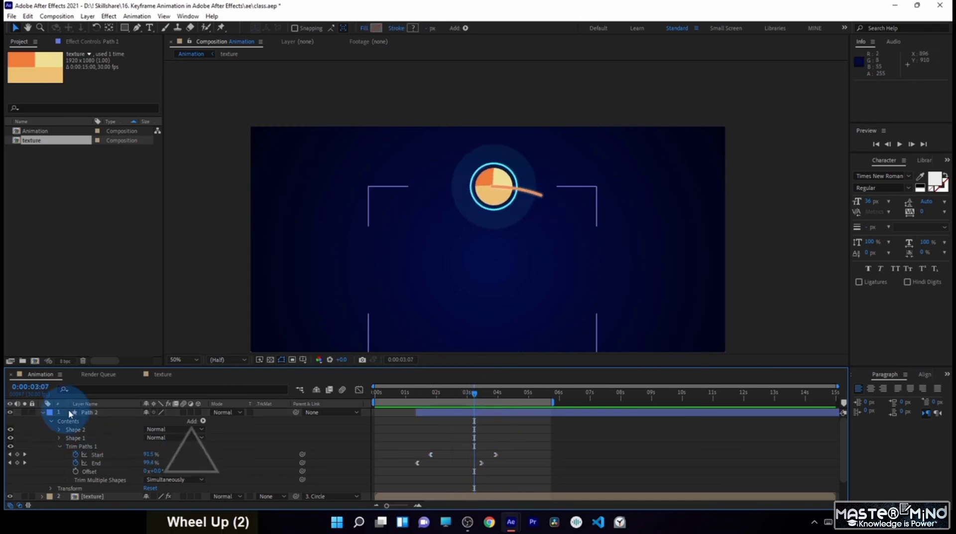
click(90, 413)
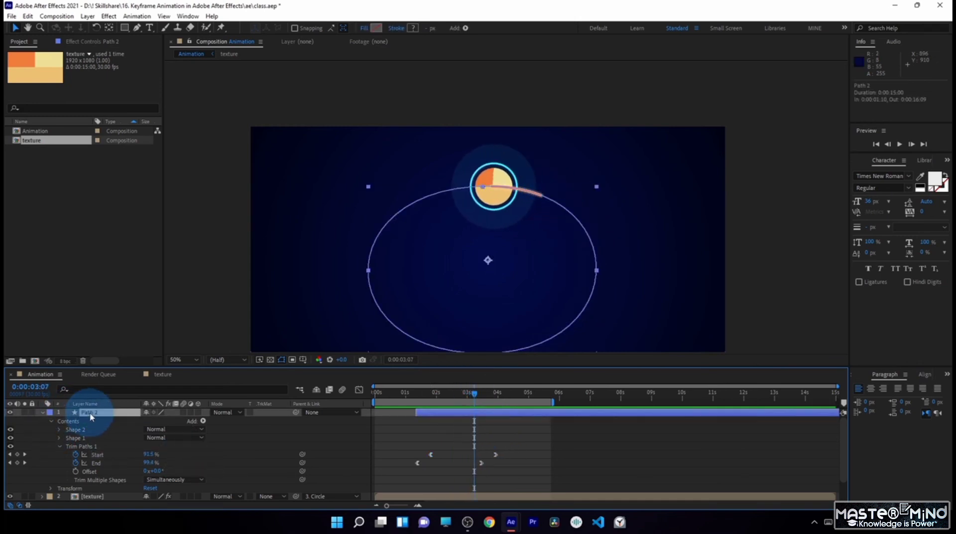
click(43, 412)
drag(95, 415, 93, 435)
click(407, 396)
drag(408, 403, 473, 408)
key(KP_0)
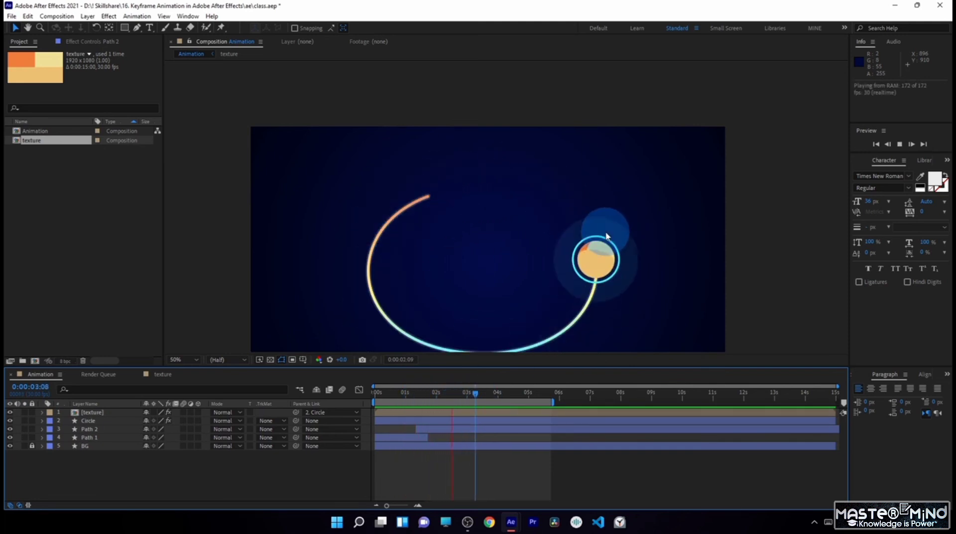
Step: Duplicate the Path 2 layer and scale the copy down slightly so its oval sits just inside the original line
drag(428, 392, 458, 394)
scroll(496, 283, down, 1)
scroll(497, 283, up, 1)
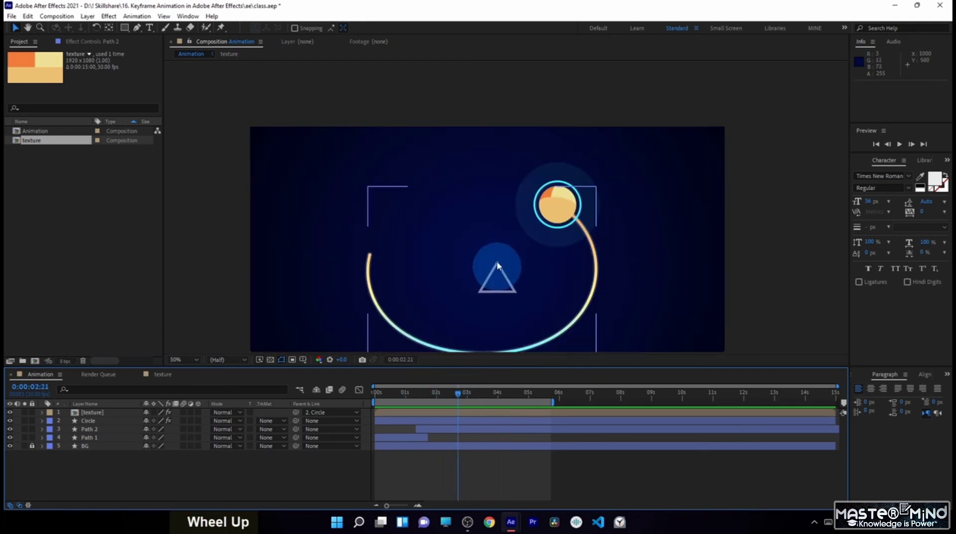
drag(497, 282, 489, 247)
drag(416, 392, 458, 424)
click(88, 431)
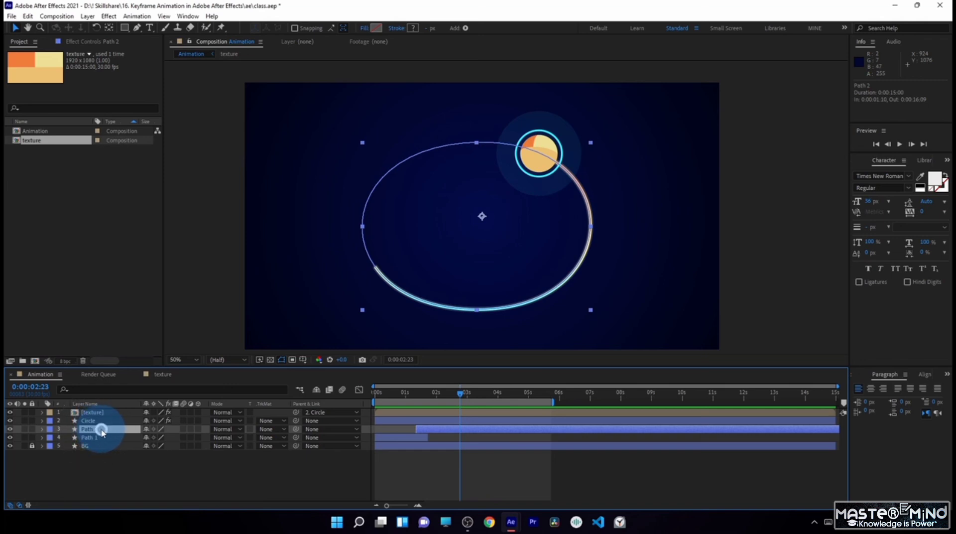
key(ctrl+d)
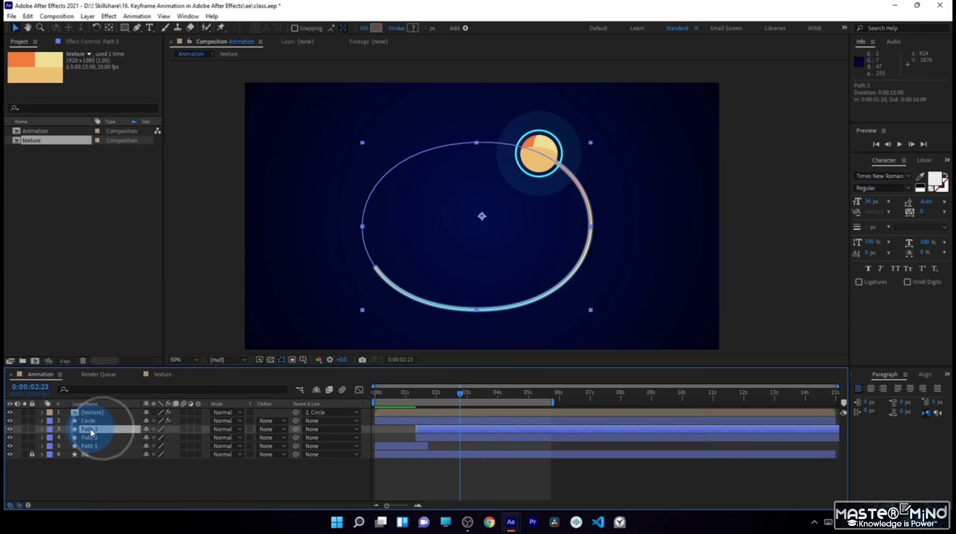
key(s)
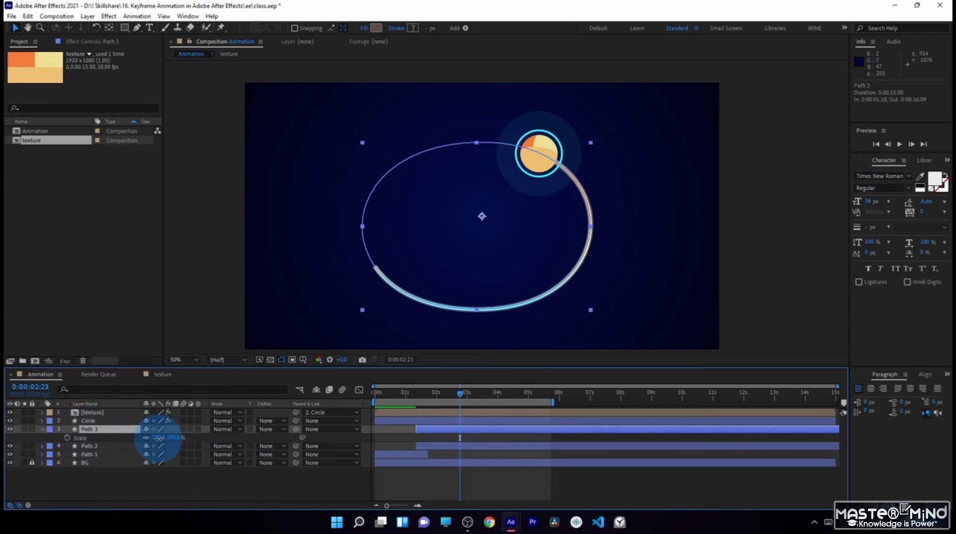
drag(158, 438, 155, 437)
key(.)
Step: Set the stroke width of Stroke 1 in Path 3's Shape 2 to 15
click(43, 429)
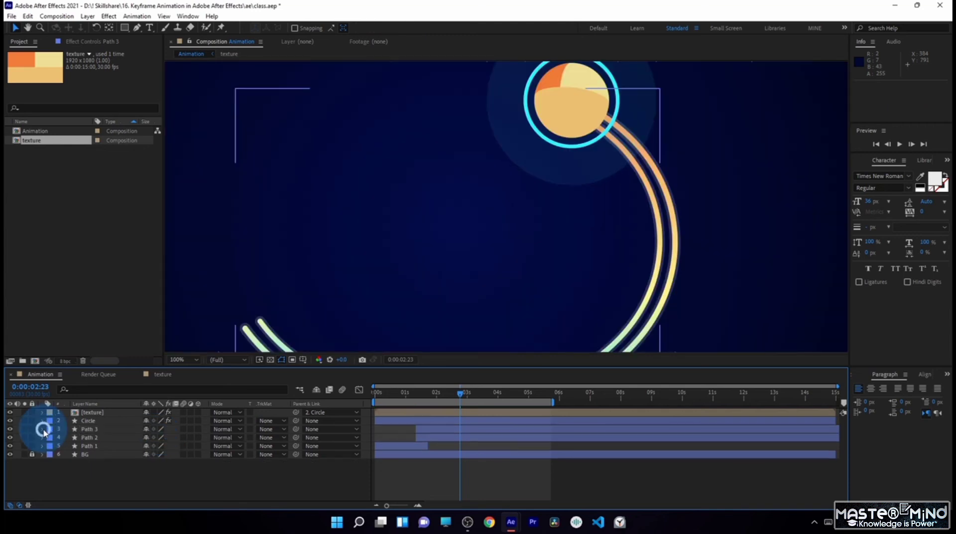
click(43, 429)
click(50, 446)
click(51, 438)
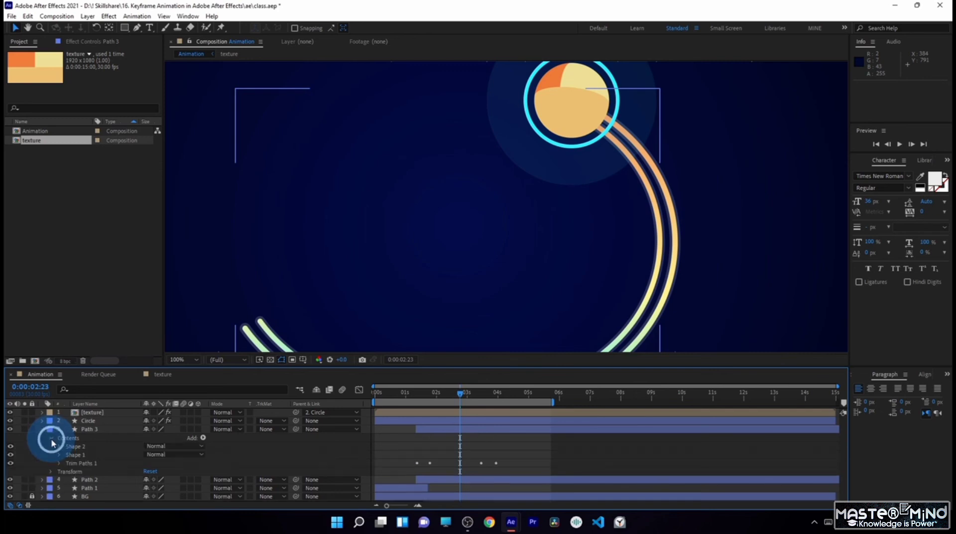
click(59, 446)
click(68, 463)
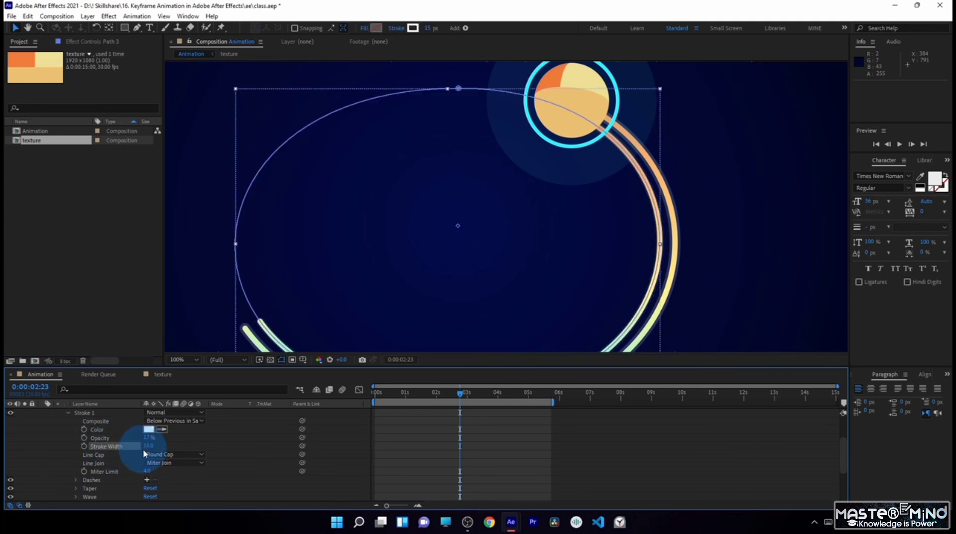
scroll(99, 446, up, 2)
click(68, 446)
click(58, 429)
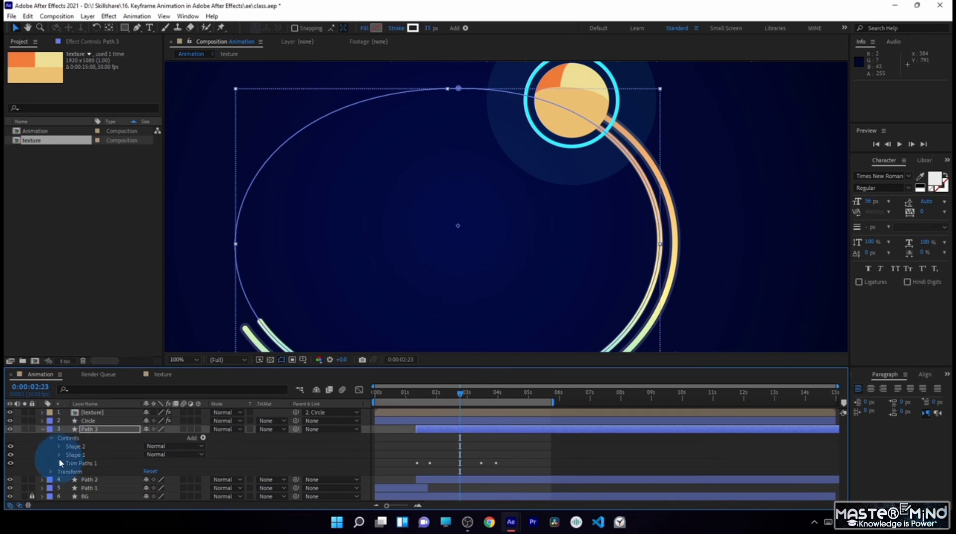
Step: Set the stroke width of Gradient Stroke 1 in Path 3's Shape 1 to 7
click(59, 455)
scroll(65, 451, down, 2)
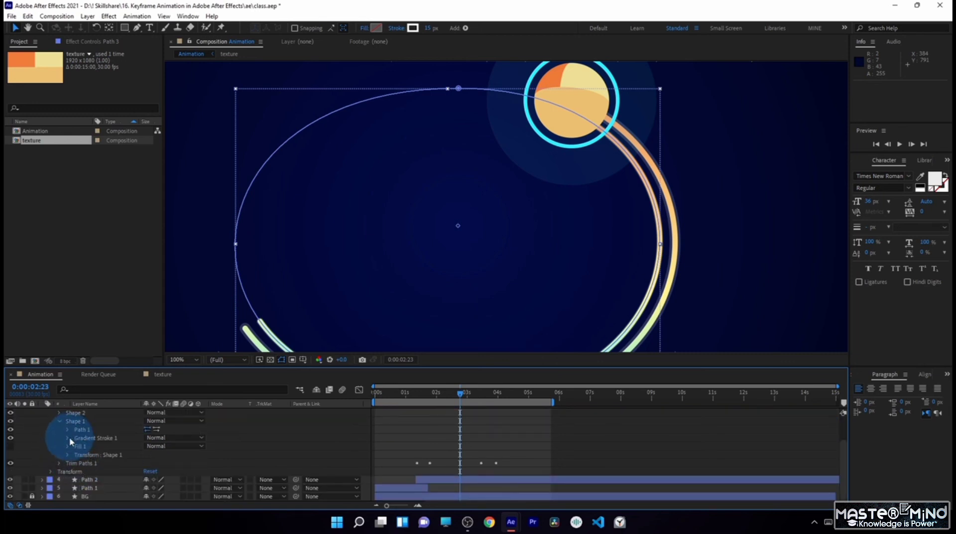
click(68, 437)
scroll(109, 453, down, 2)
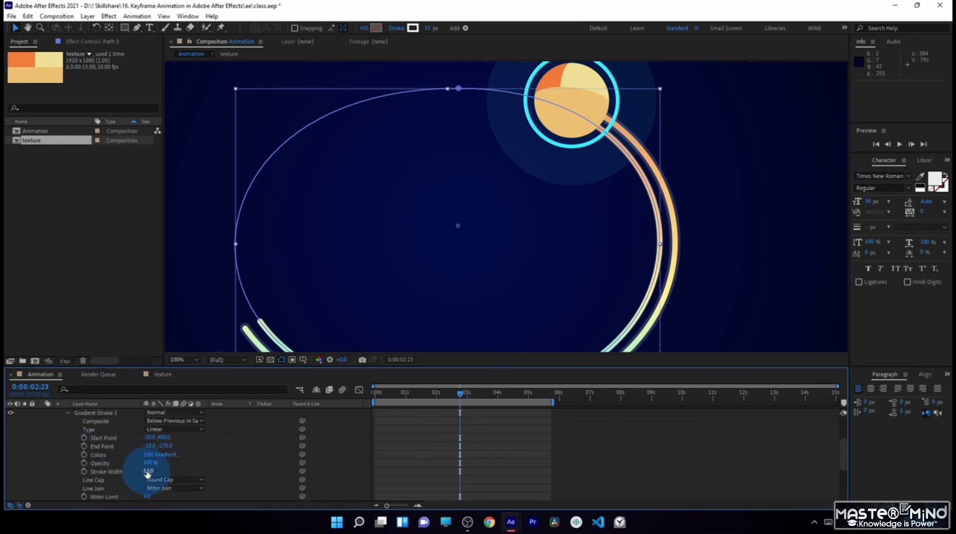
click(148, 471)
text(7)
key(Return)
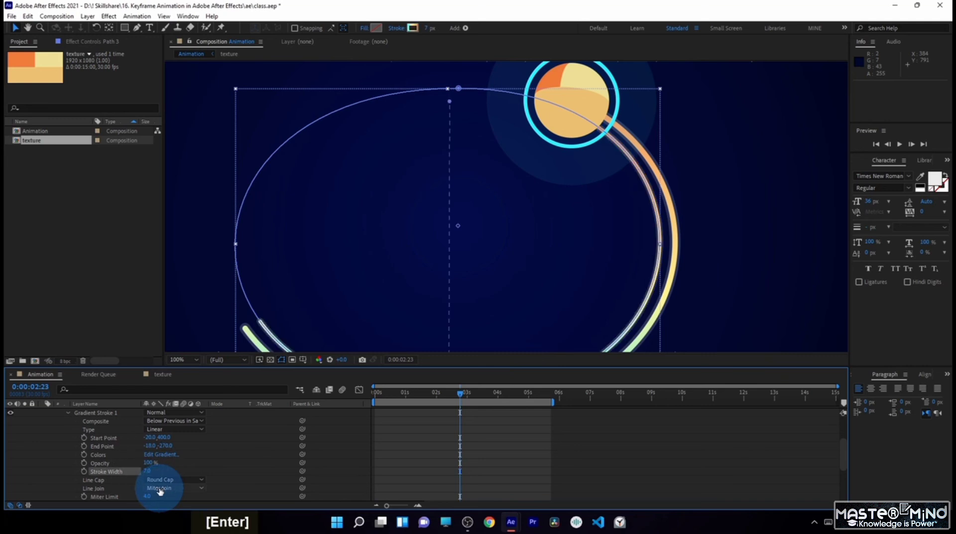
click(573, 214)
scroll(572, 213, down, 2)
scroll(564, 234, up, 2)
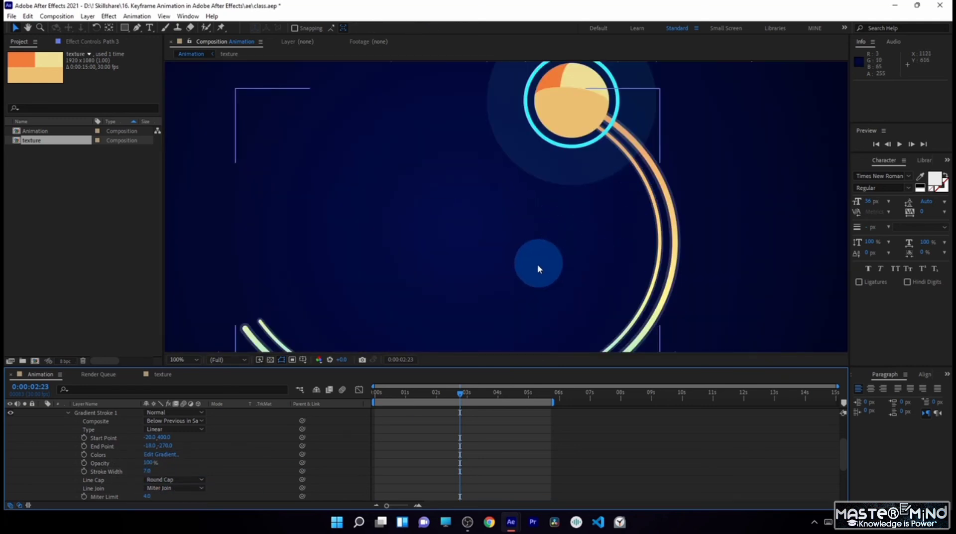
Step: Toggle the visibility of Path 3's Shape 1 off and on to check which part of the inner line it draws
scroll(67, 443, up, 3)
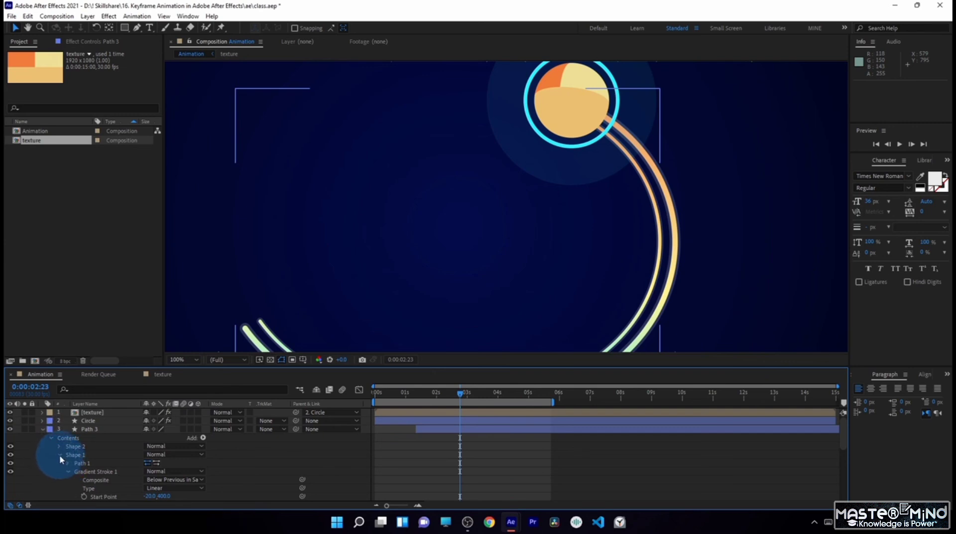
click(59, 454)
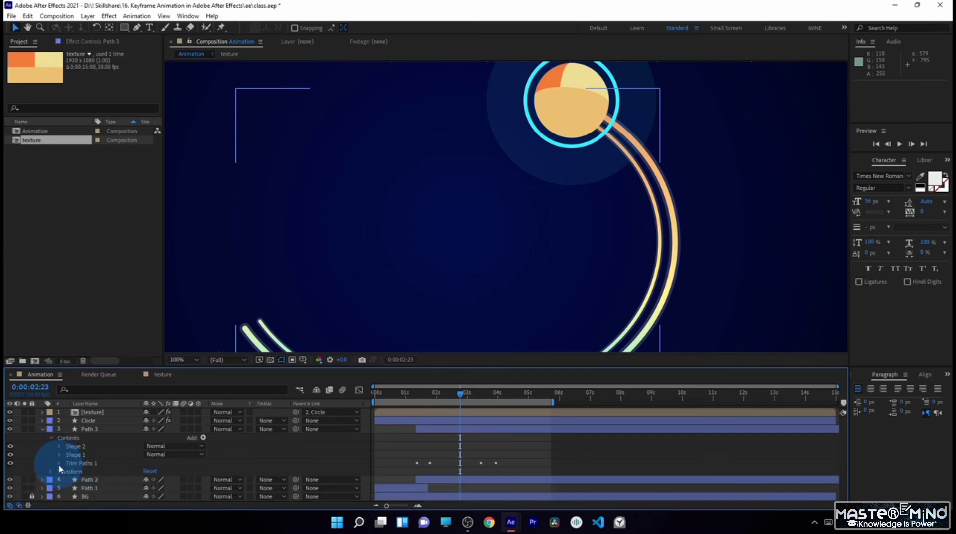
click(58, 455)
scroll(57, 455, down, 3)
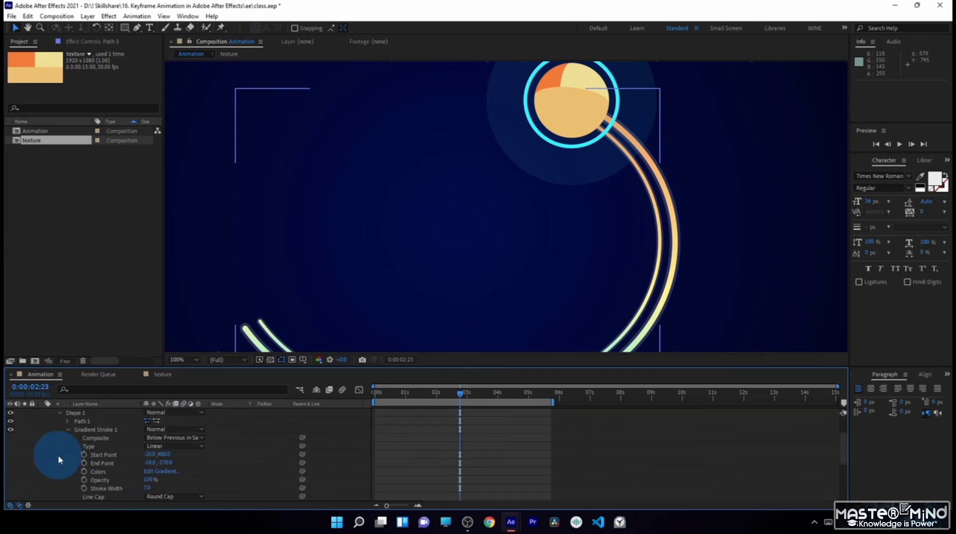
click(68, 429)
click(77, 421)
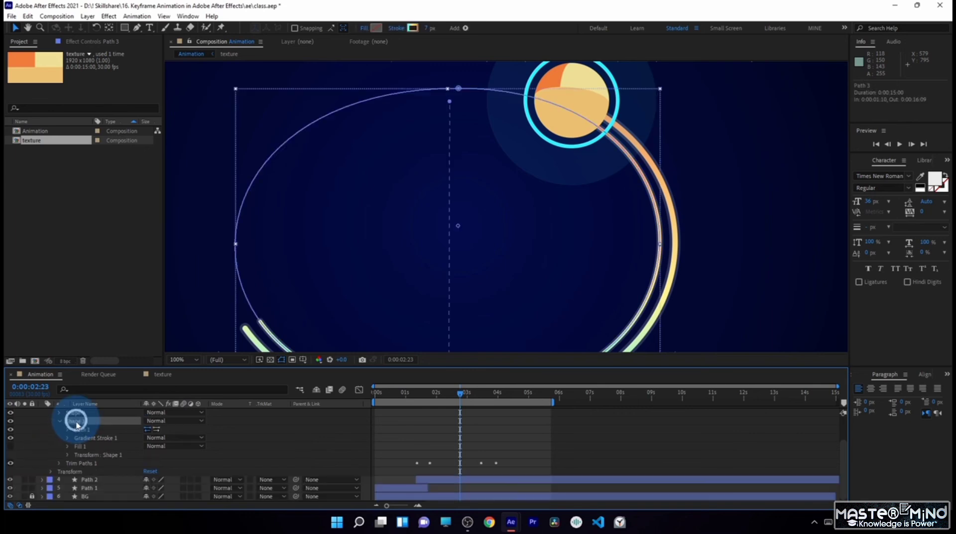
double_click(11, 423)
double_click(10, 423)
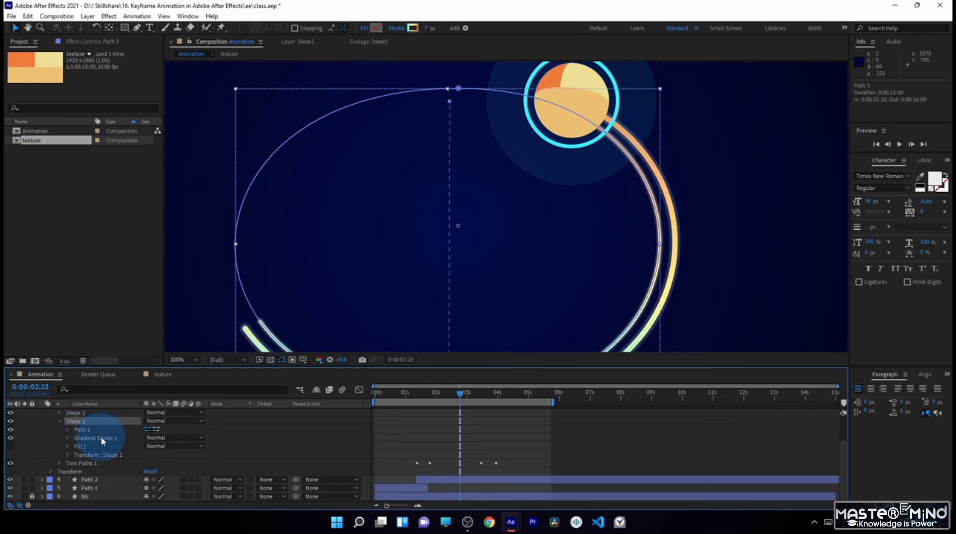
Step: Make Shape 1's gradient stroke dashed with a Dash of 71 and a Gap of 36, and preview the line
click(69, 438)
scroll(70, 440, down, 2)
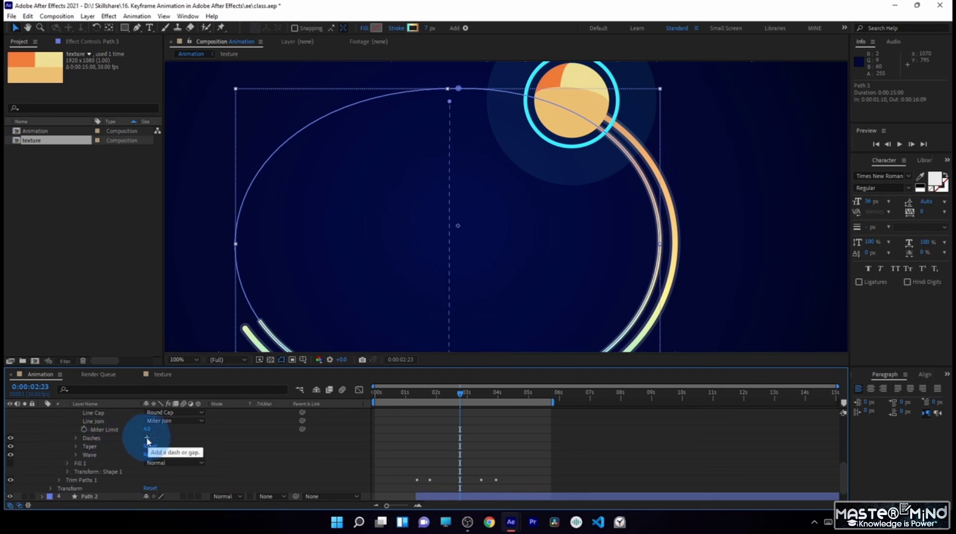
click(147, 438)
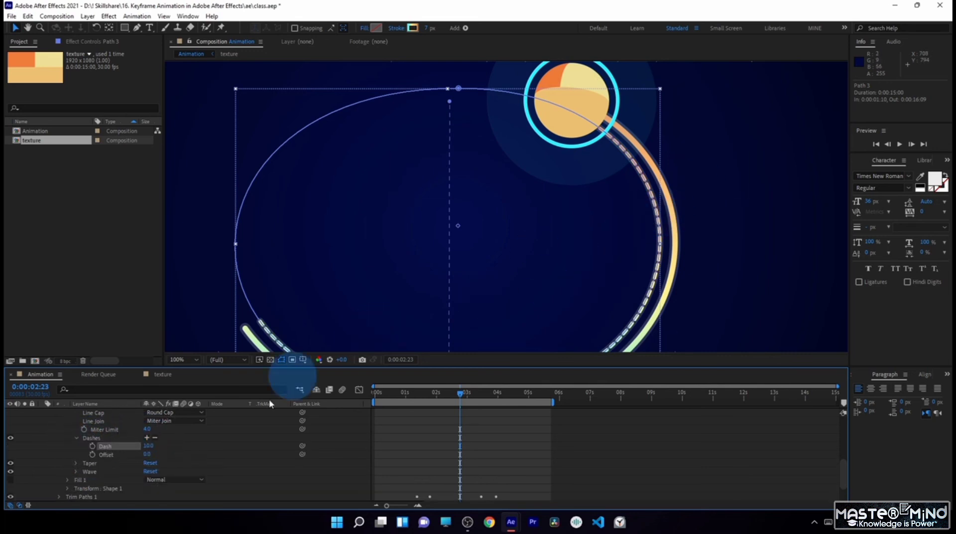
click(147, 438)
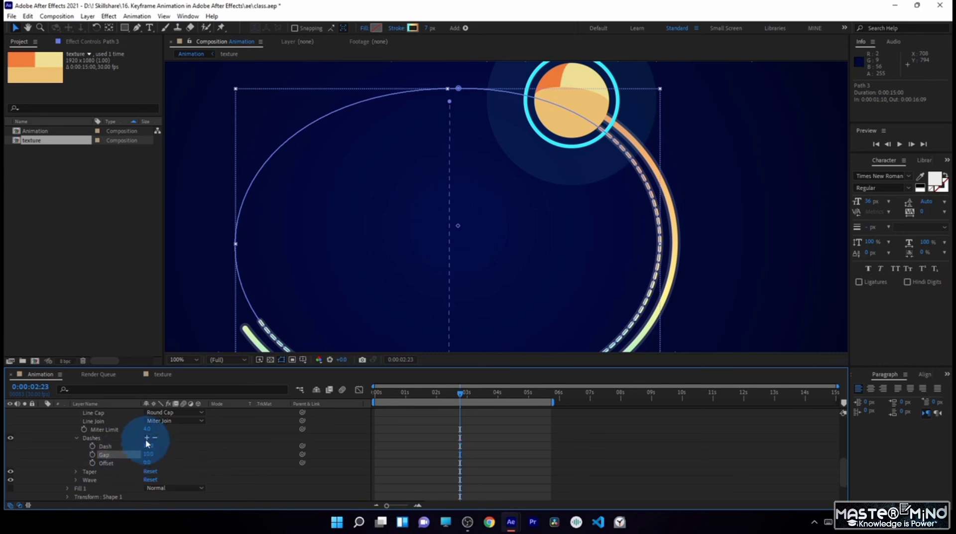
drag(148, 455, 159, 448)
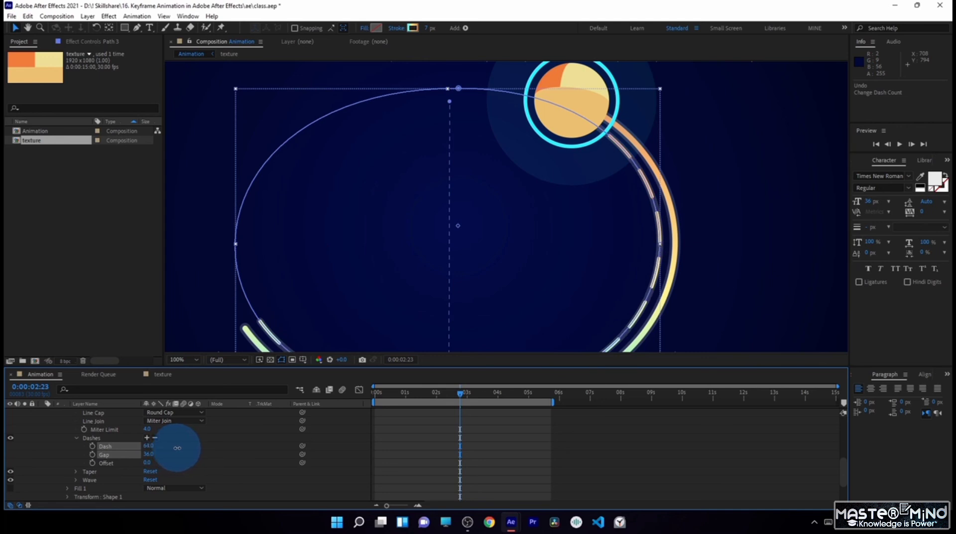
click(416, 446)
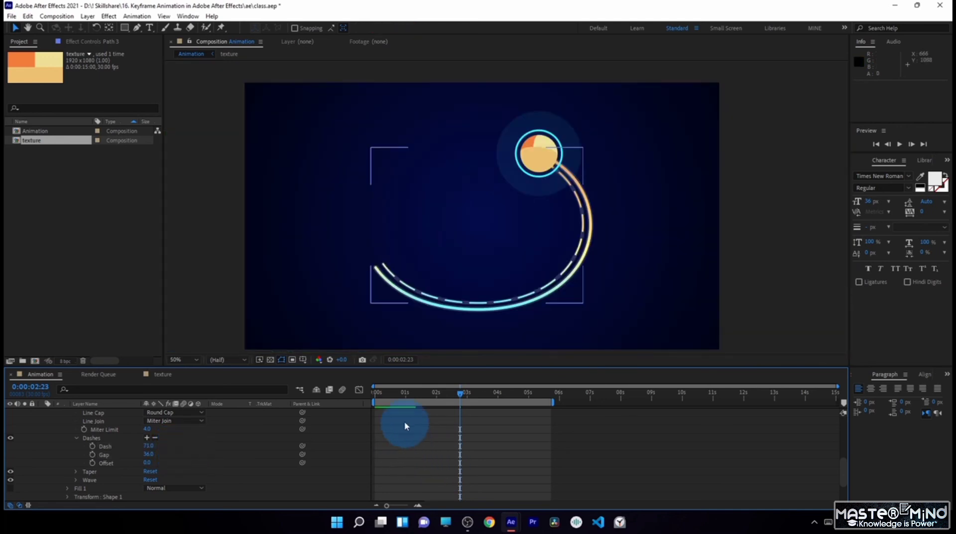
drag(377, 393, 448, 430)
click(190, 451)
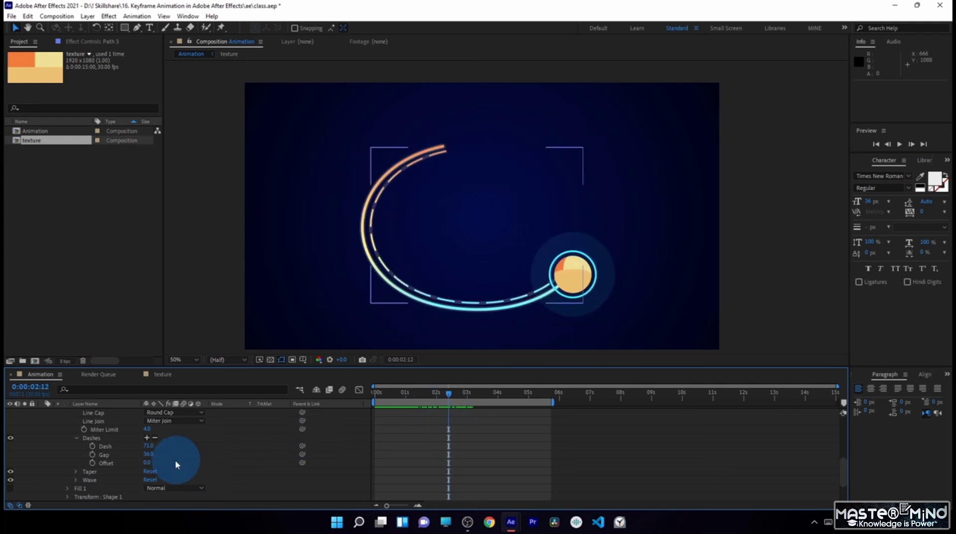
Step: Set the Taper Start Length of Shape 1's gradient stroke to 26% and check the tapered tail along the timeline
click(77, 471)
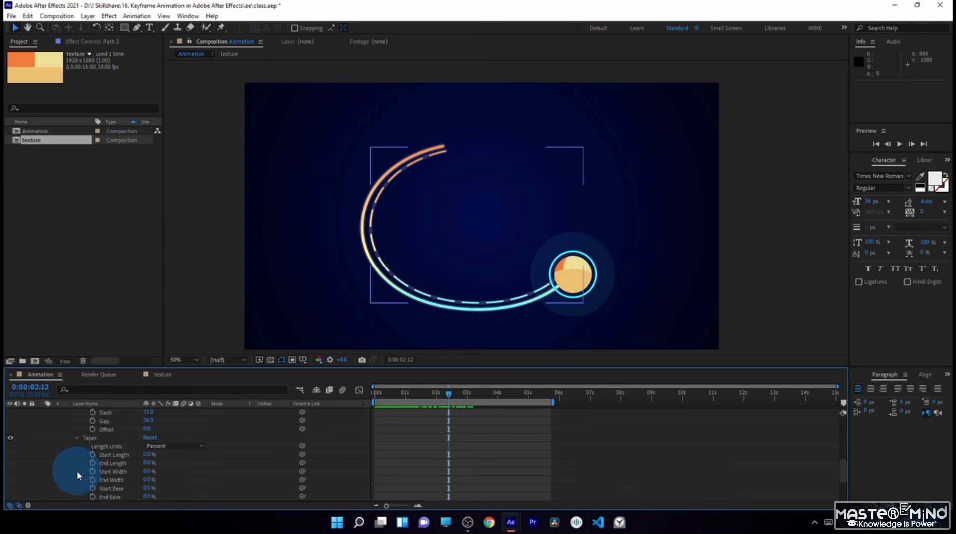
click(114, 456)
drag(148, 454, 153, 454)
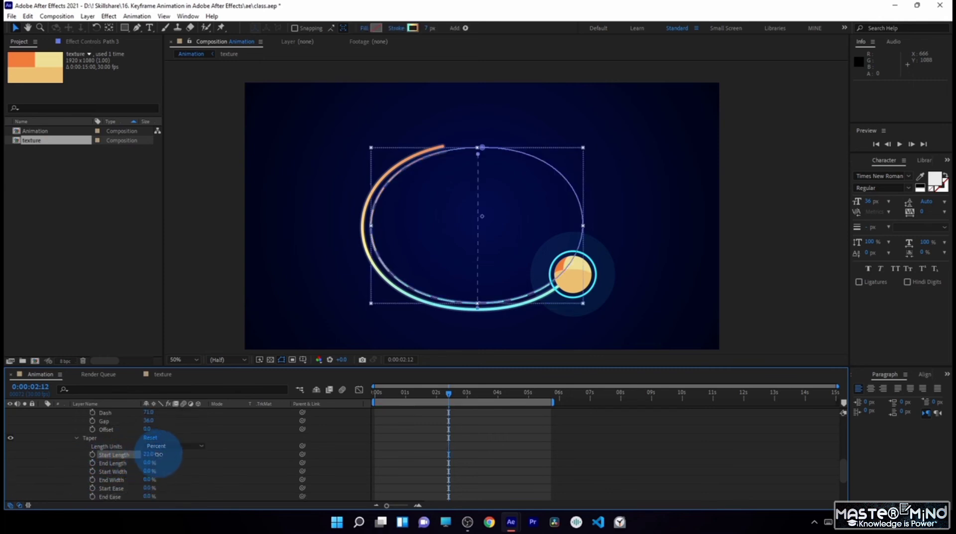
drag(158, 454, 161, 454)
click(412, 273)
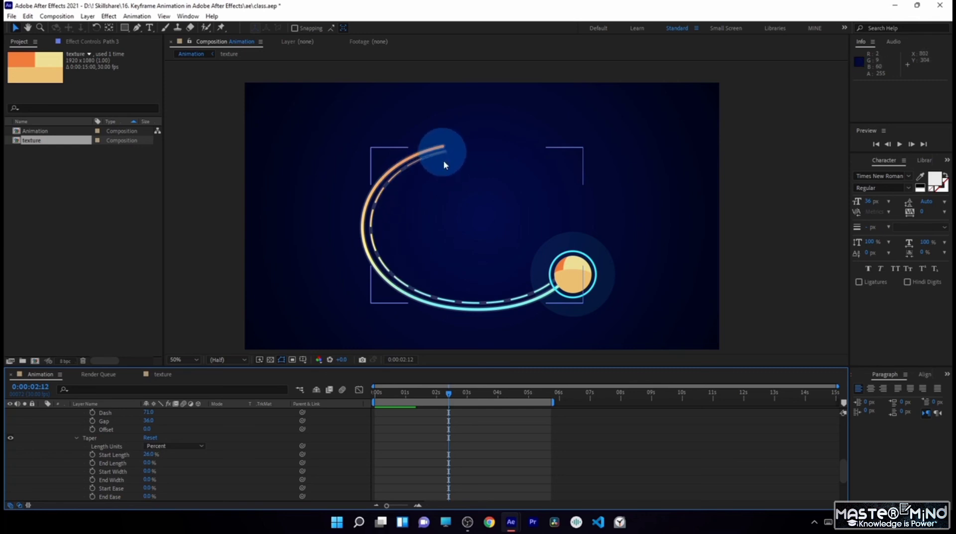
mouse_move(440, 392)
mouse_down()
mouse_move(420, 393)
mouse_move(448, 394)
mouse_up()
click(429, 184)
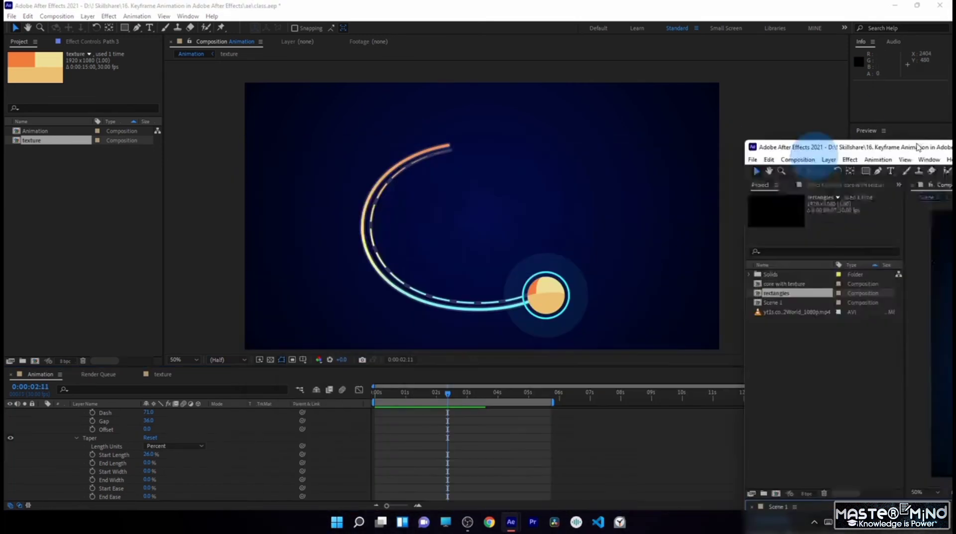
click(377, 401)
drag(377, 405, 454, 405)
scroll(431, 446, down, 1)
scroll(430, 442, up, 1)
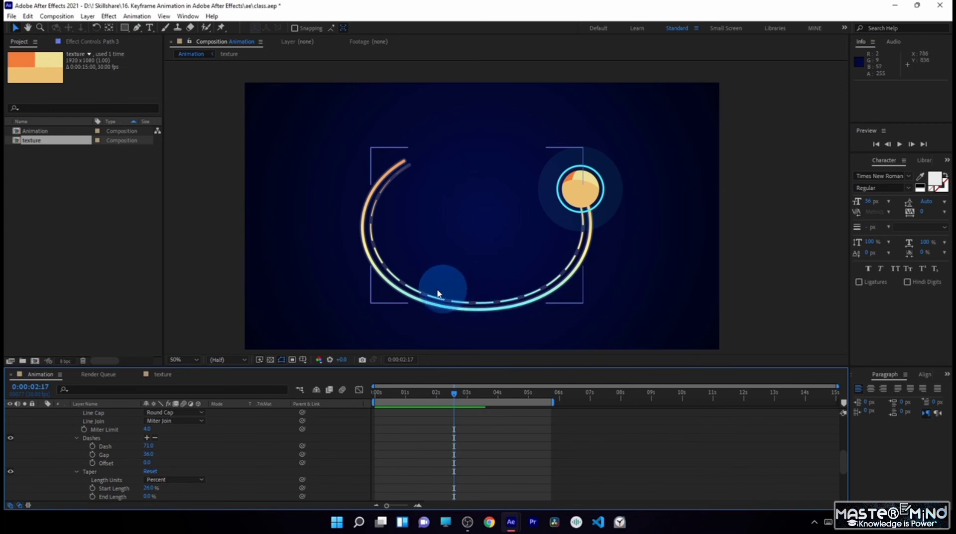
Step: Try a purple tint for the cyan stop in the gradient of Path 3's Shape 1 stroke, and undo it
scroll(156, 441, up, 2)
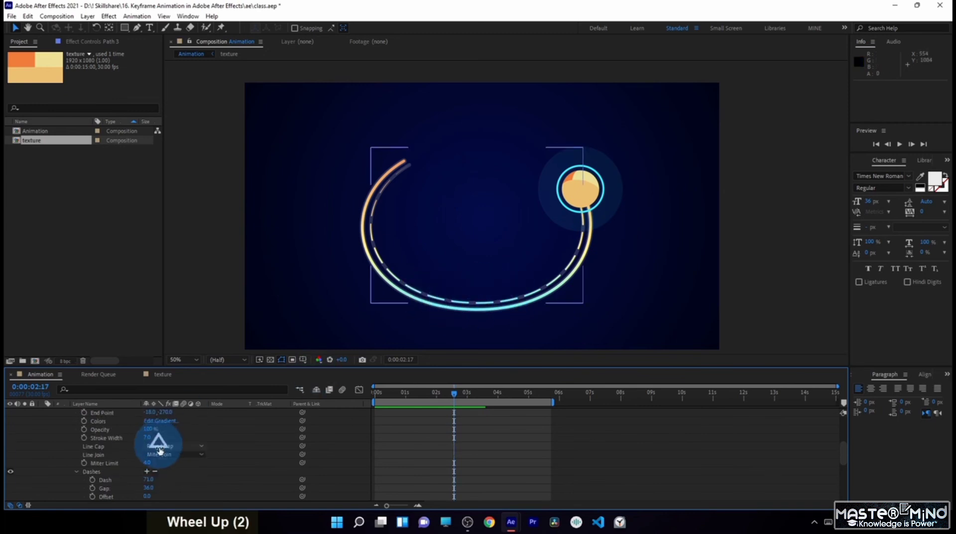
click(61, 431)
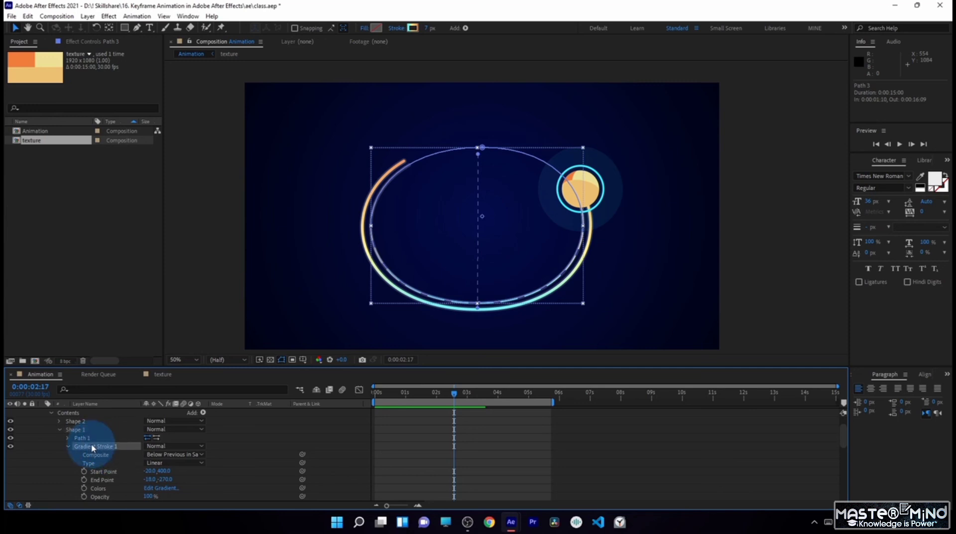
click(74, 429)
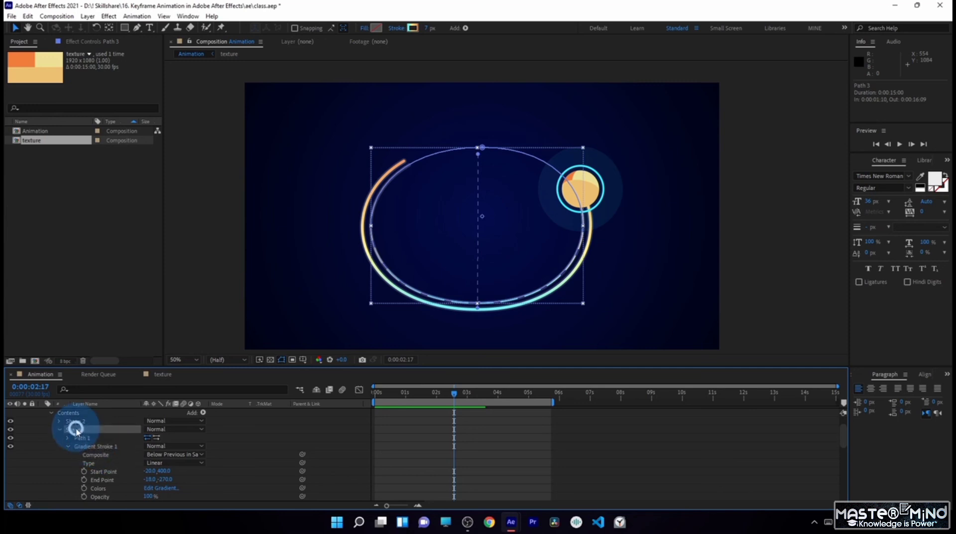
click(407, 30)
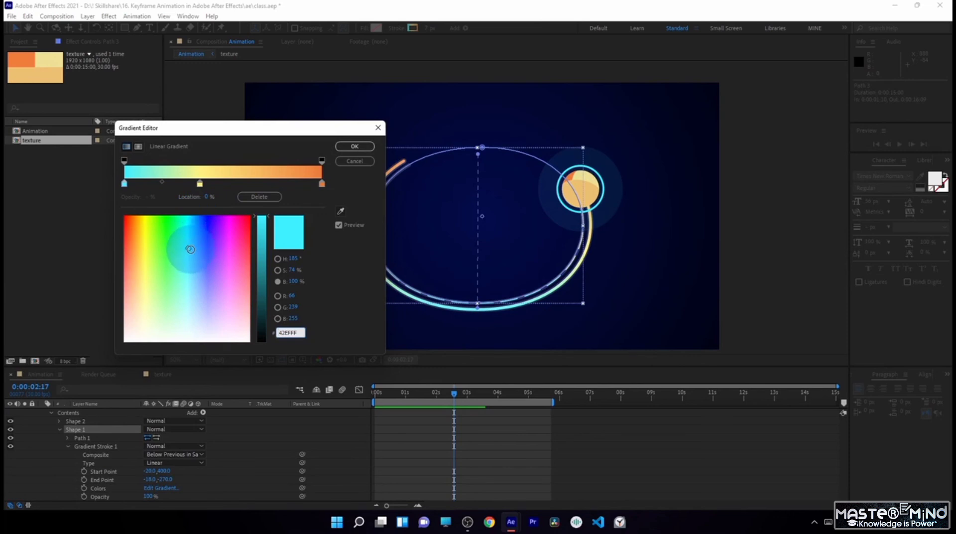
mouse_move(190, 249)
mouse_down()
mouse_move(207, 247)
mouse_move(224, 260)
mouse_up()
key(Return)
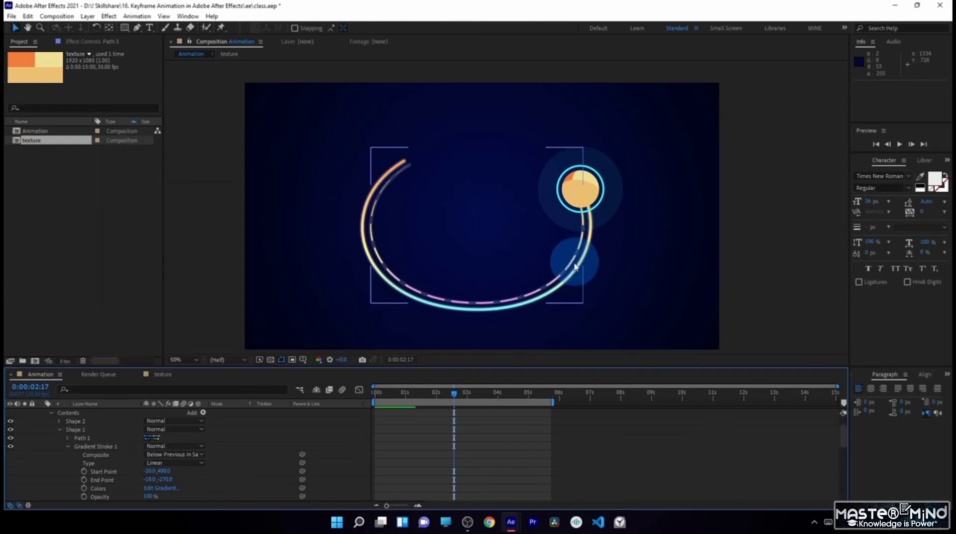
key(ctrl+z)
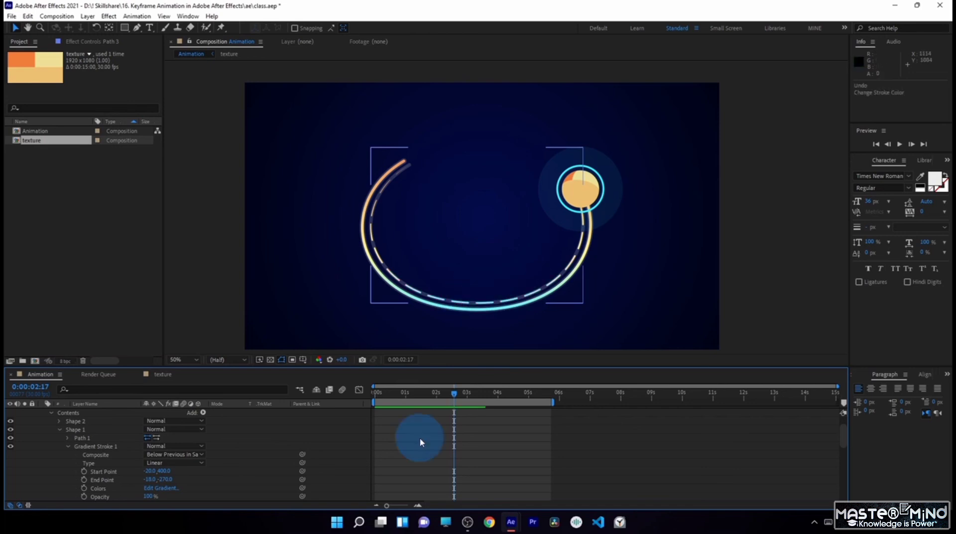
scroll(43, 433, up, 2)
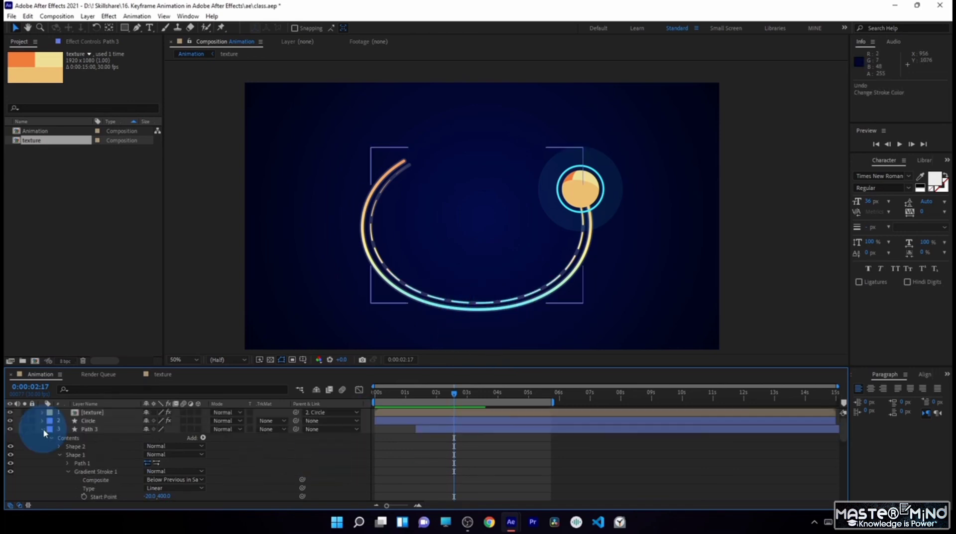
Step: Check Path 3's contribution by toggling its visibility, and show only the layer's keyframed trim properties
click(43, 430)
click(95, 431)
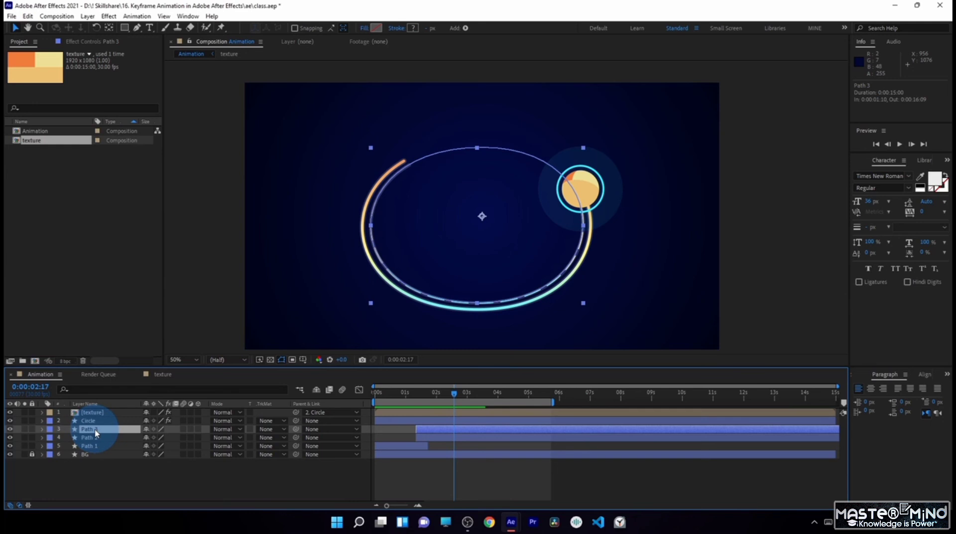
double_click(11, 431)
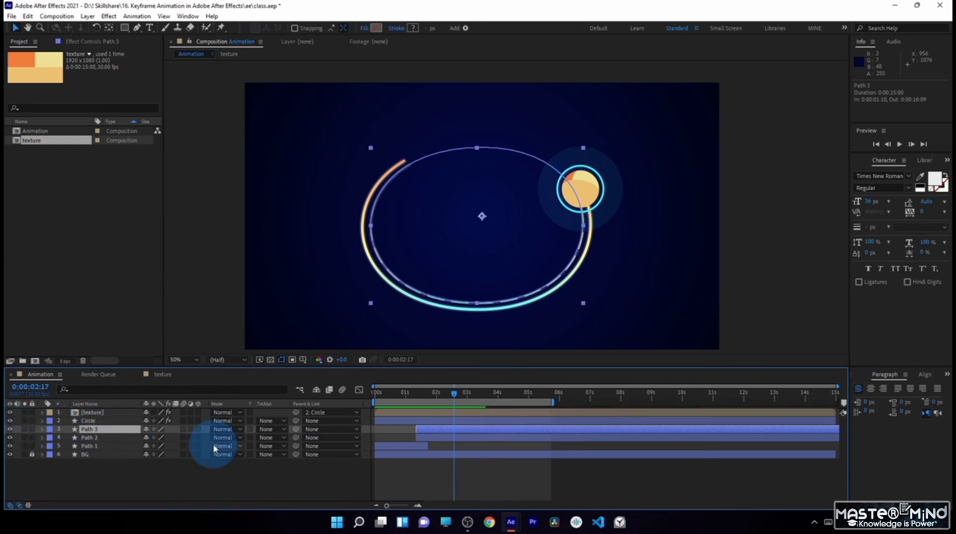
key(u)
Step: Try to move the last Start keyframe of Path 3's trim in time, and undo the move
click(495, 445)
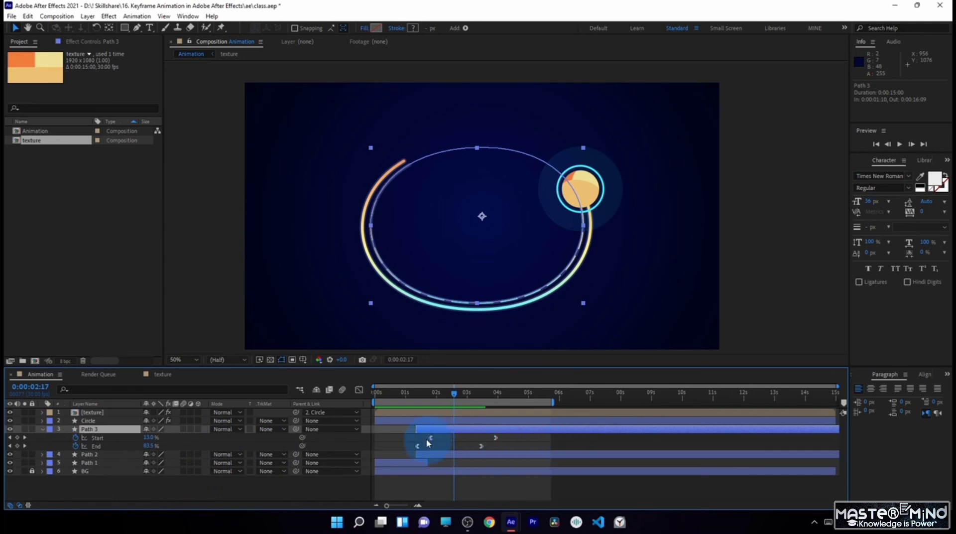
key(ctrl+z)
key(ctrl+z)
key(ctrl+z)
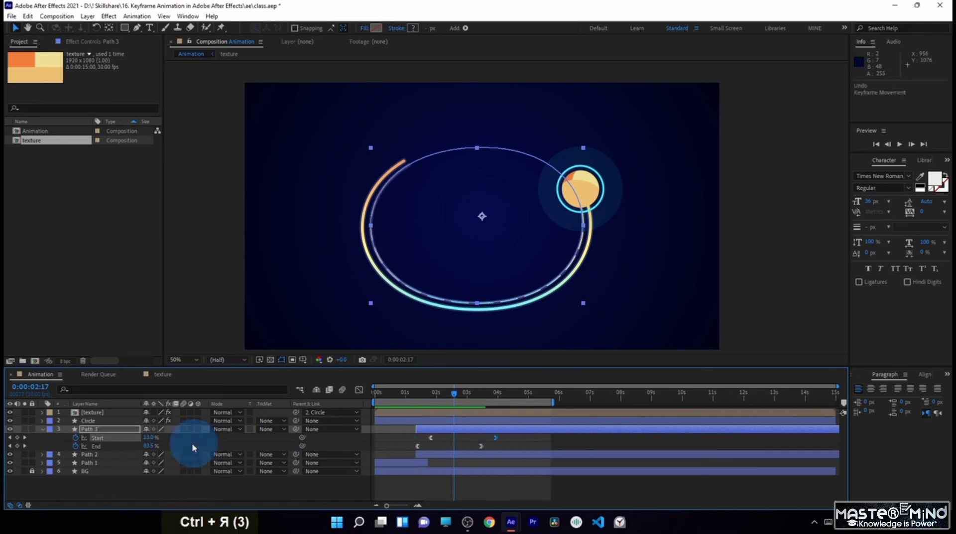
Step: Move the first Start keyframe of Path 3's trim slightly earlier and check the inner line's tail along the timeline
click(98, 437)
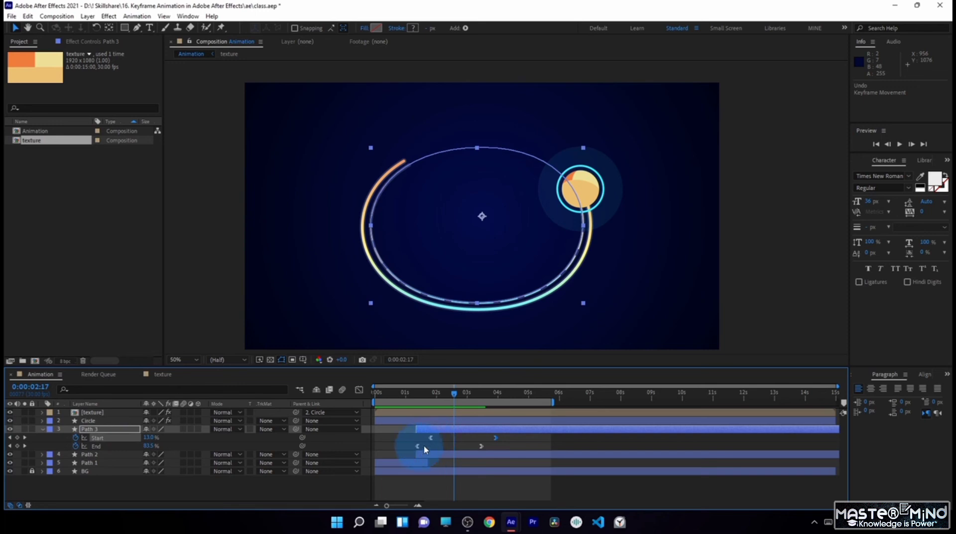
drag(424, 434, 471, 446)
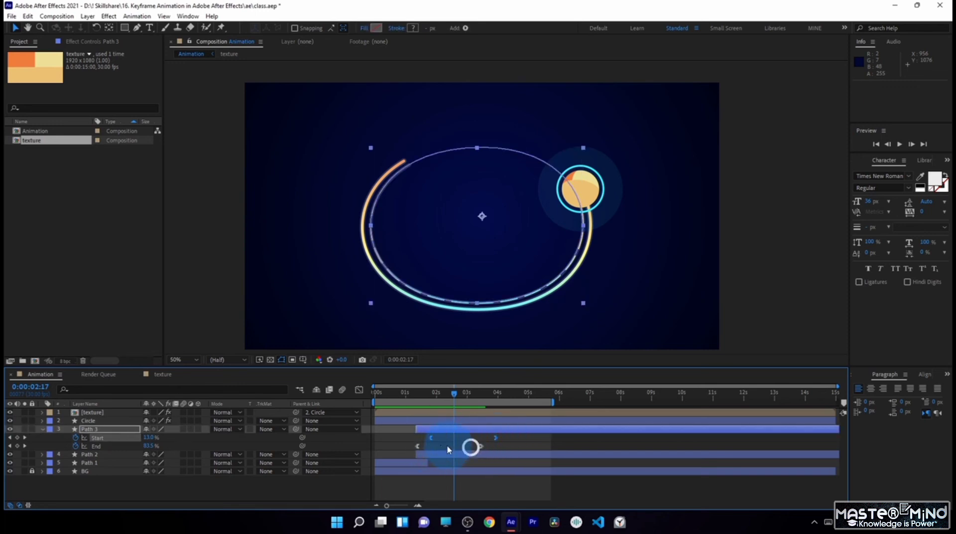
drag(416, 391, 444, 400)
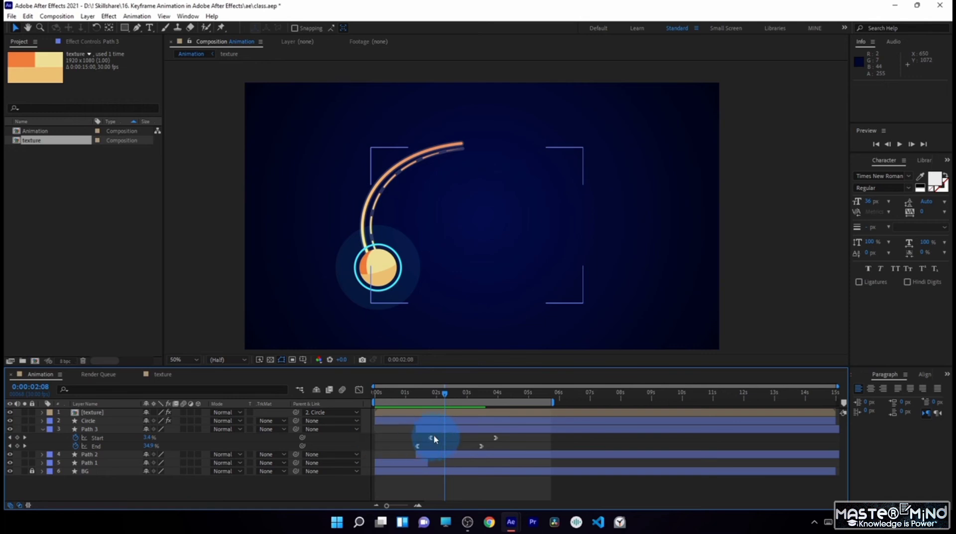
drag(431, 438, 433, 440)
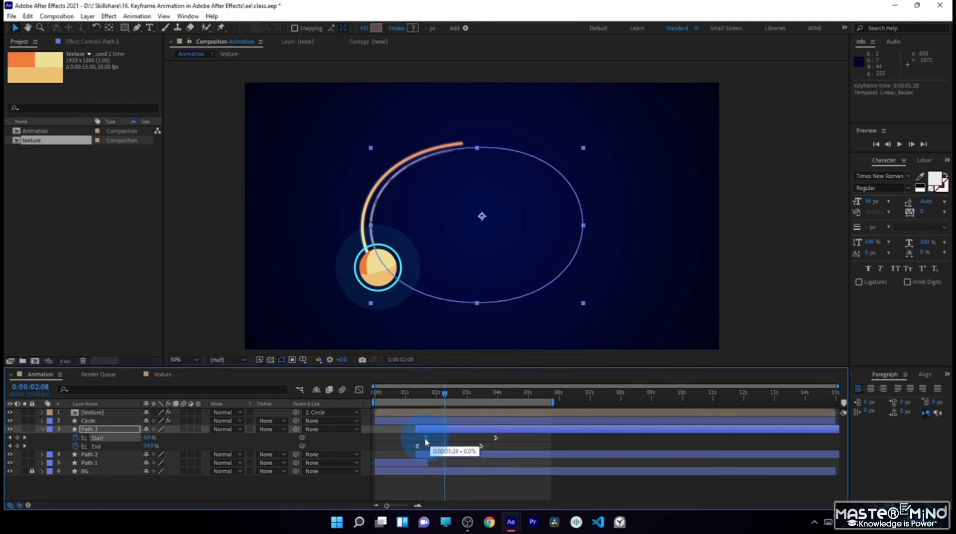
drag(420, 442, 421, 440)
drag(446, 409, 429, 418)
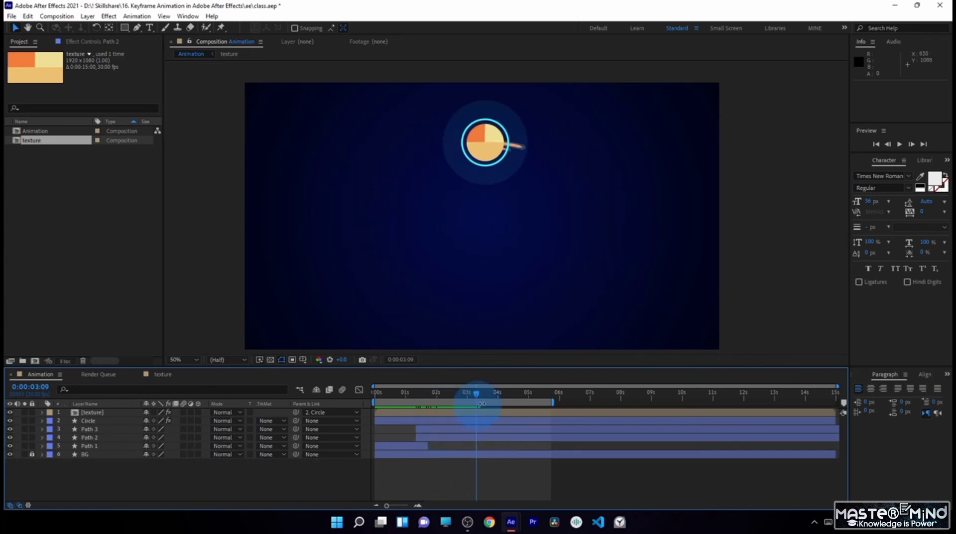
Step: Switch to the finished test.aep project and scrub Scene 1 to examine how the ball's motion and the Animation lettering are timed
click(800, 175)
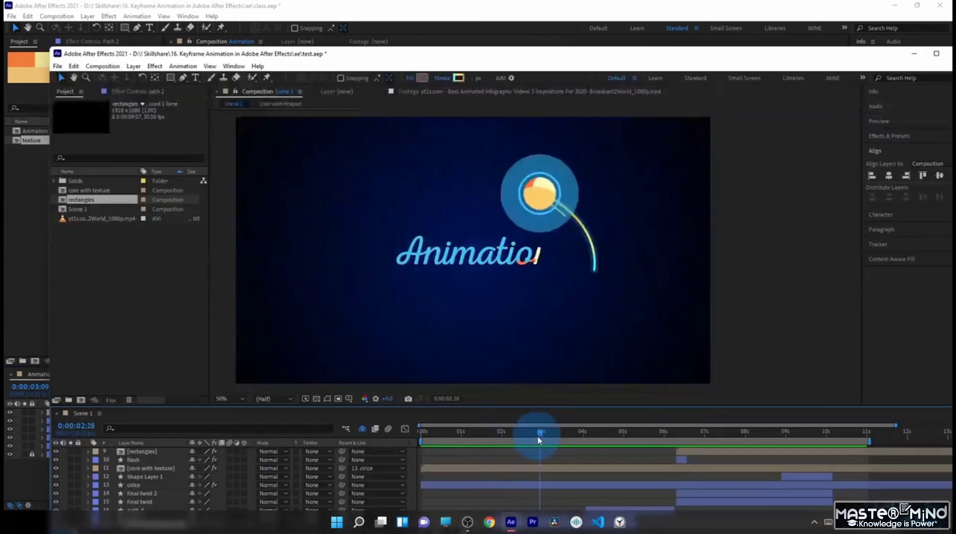
drag(540, 435, 608, 438)
drag(545, 432, 621, 450)
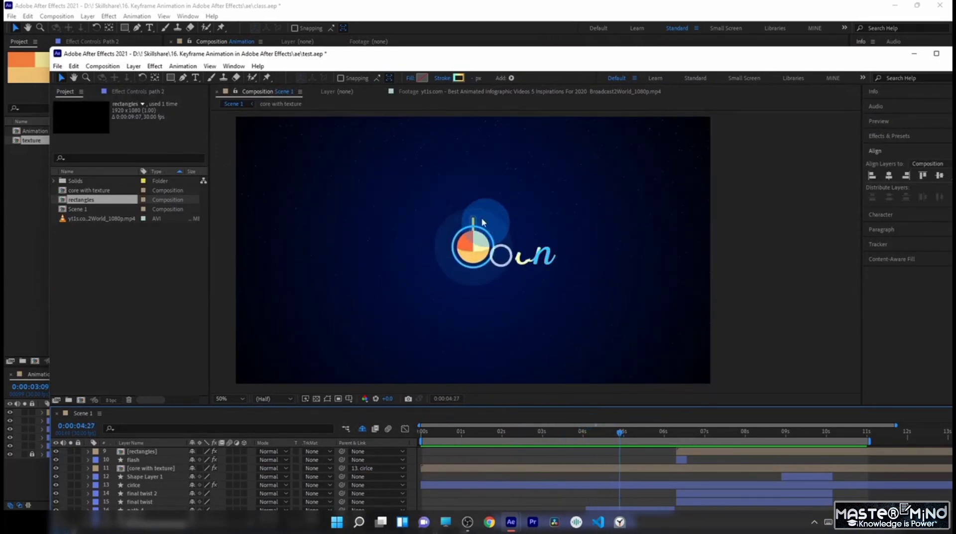
drag(432, 437, 445, 435)
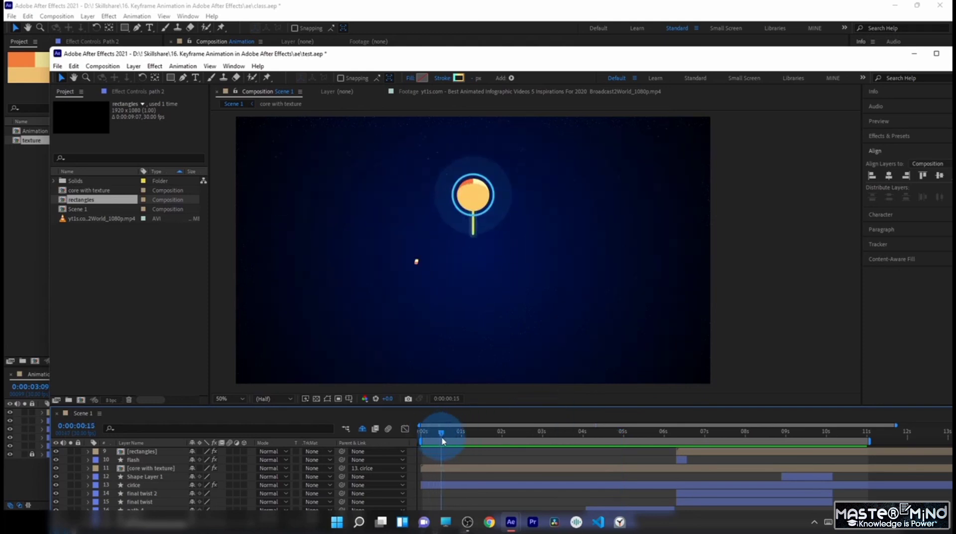
click(499, 444)
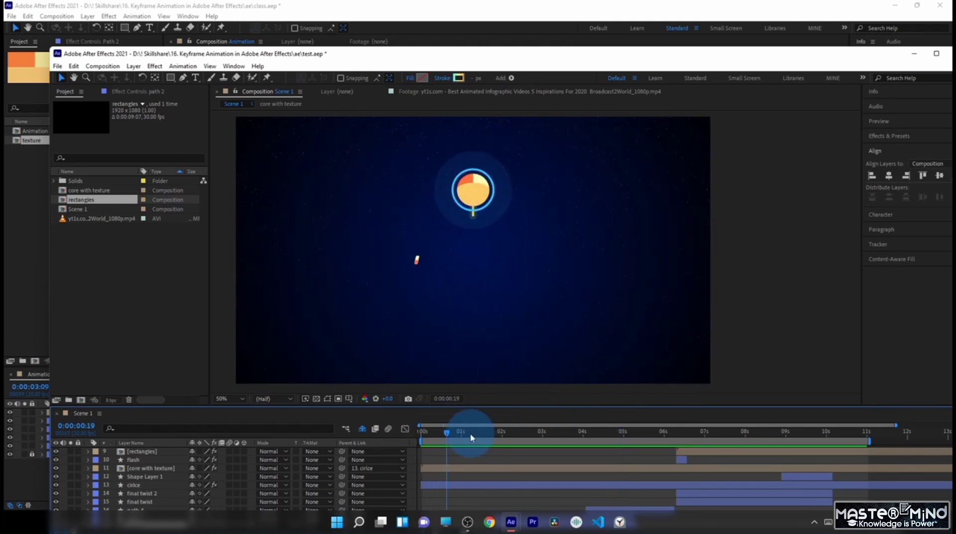
drag(494, 439, 559, 487)
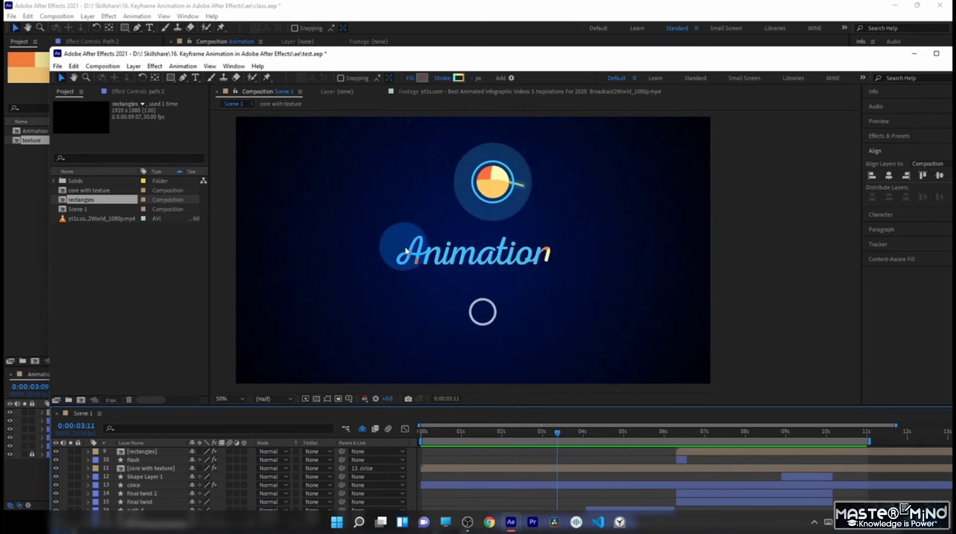
drag(477, 436, 556, 444)
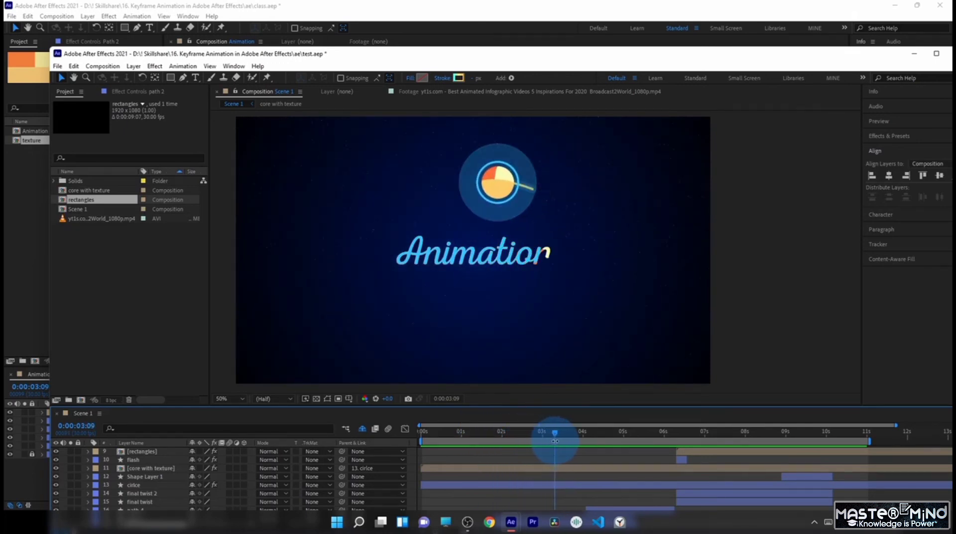